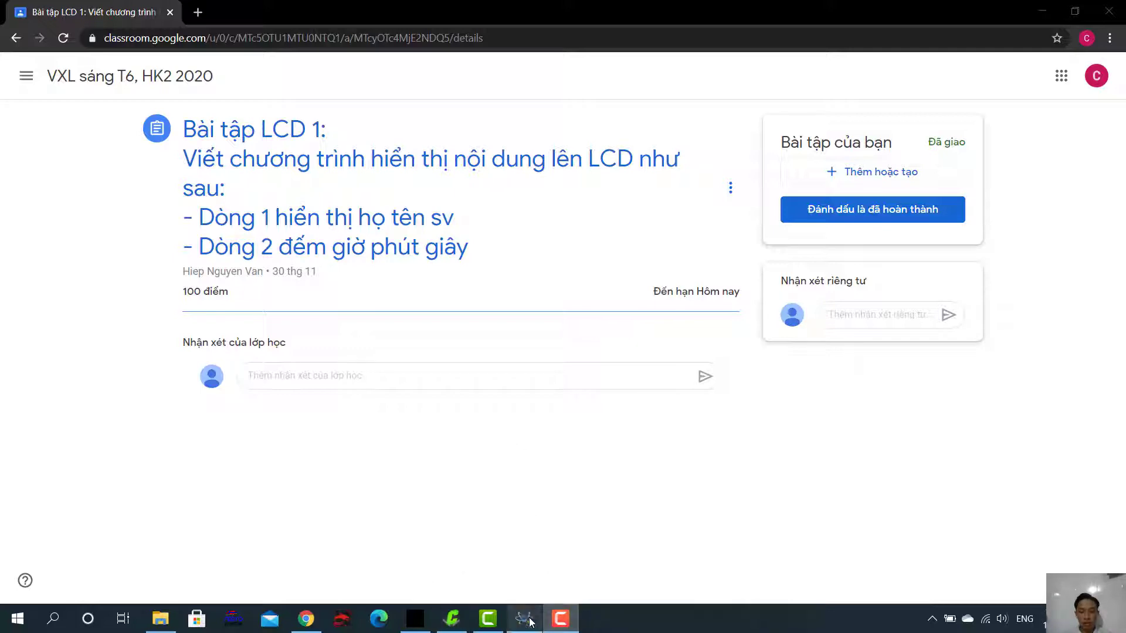
Switch to Proteus, search the device library for pic16f887 and add the PIC16F887 microcontroller to the device list.
{"action": "left_click", "coordinate": [522, 545]}
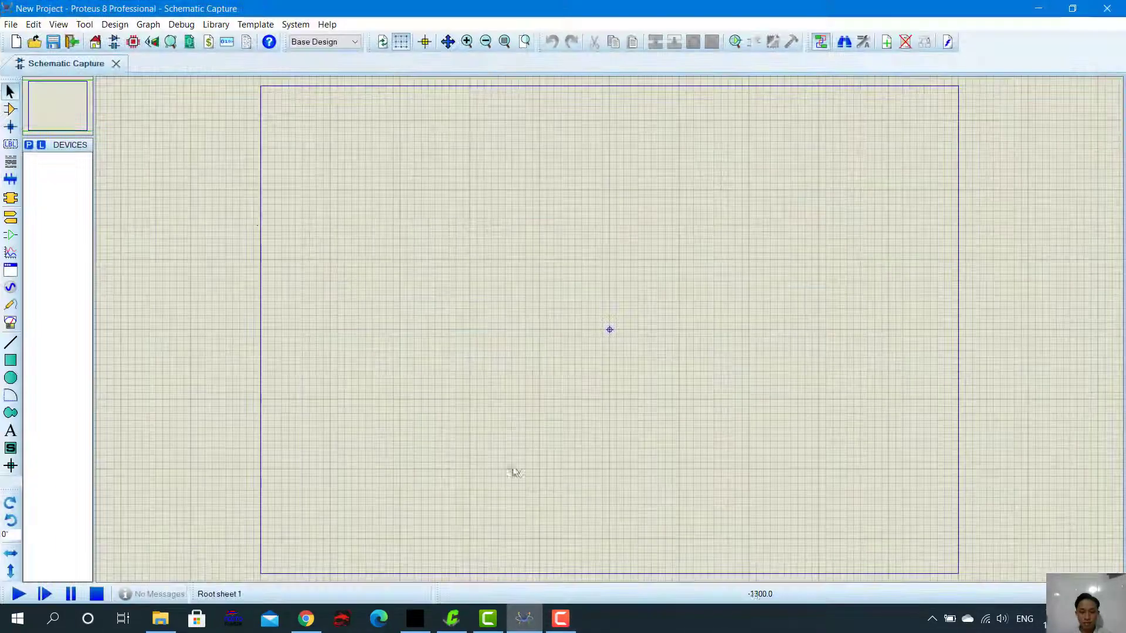
{"action": "left_click", "coordinate": [28, 146]}
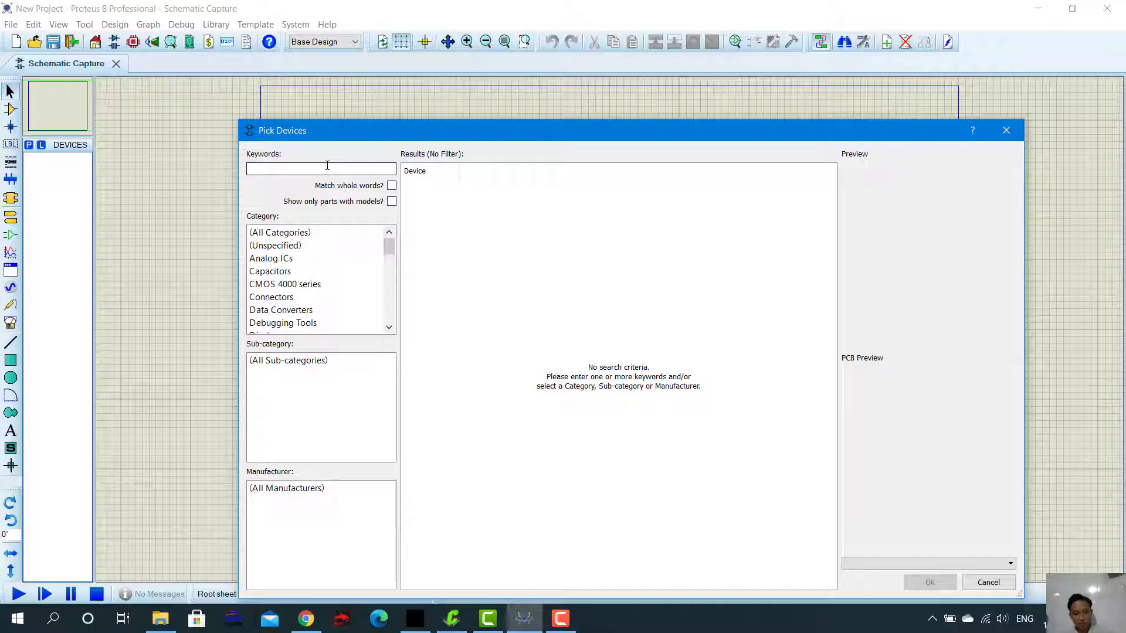
{"action": "type", "text": "pic"}
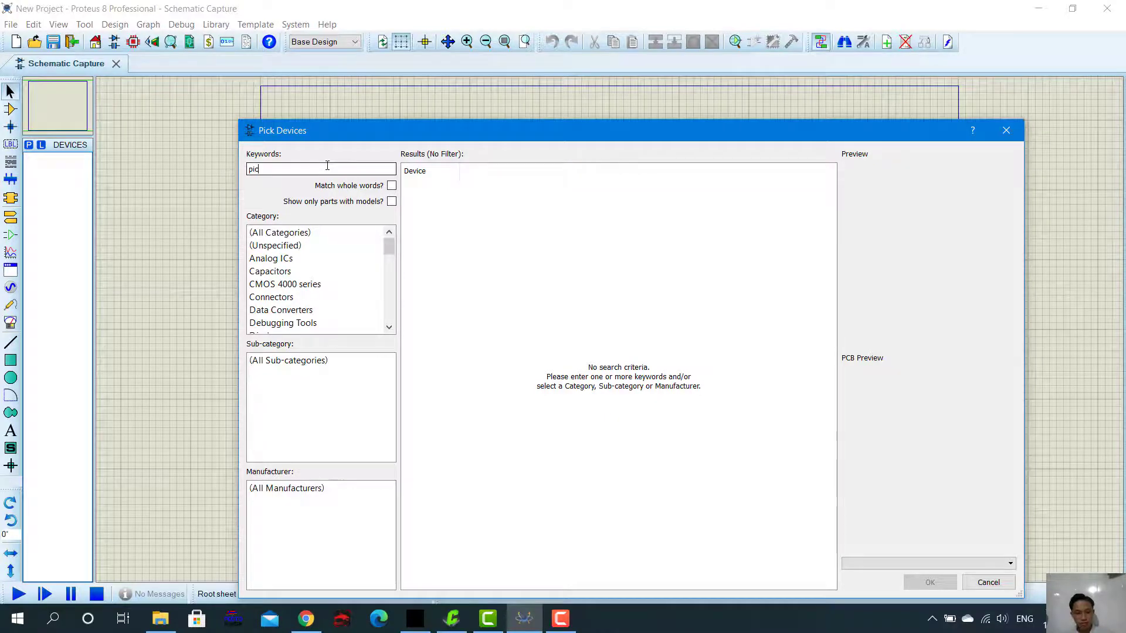
{"action": "type", "text": "1"}
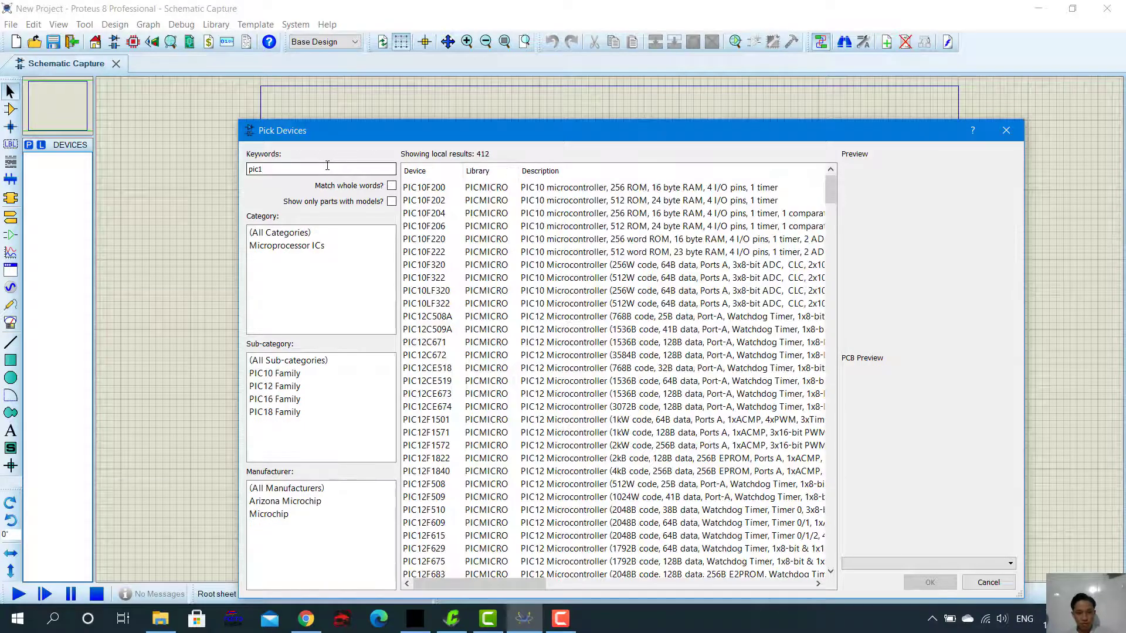
{"action": "type", "text": "6"}
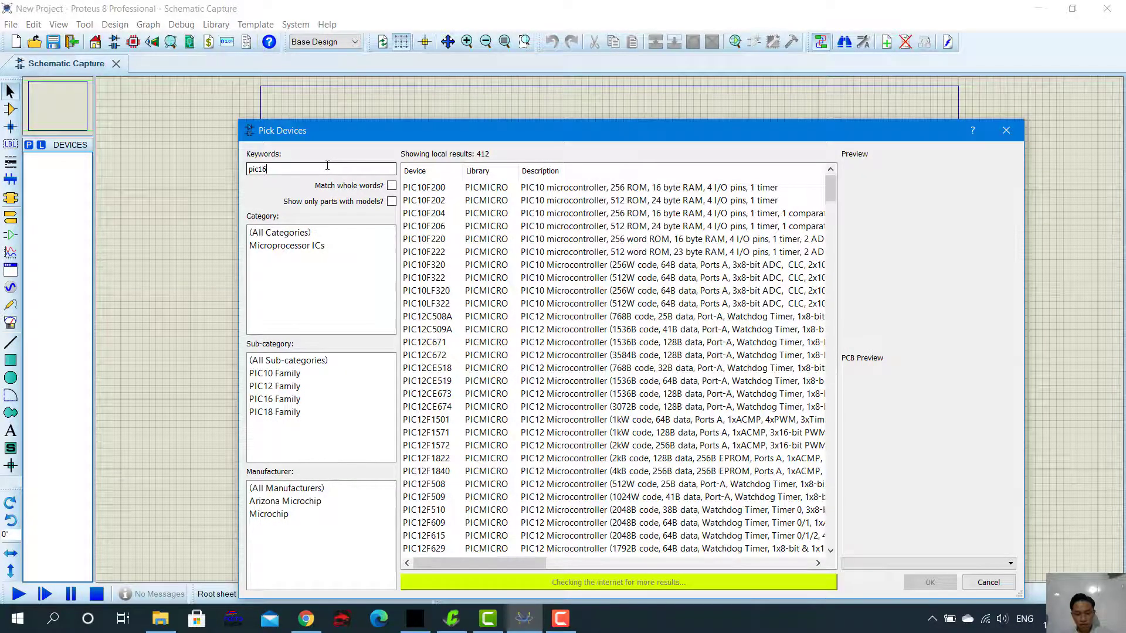
{"action": "type", "text": "f887"}
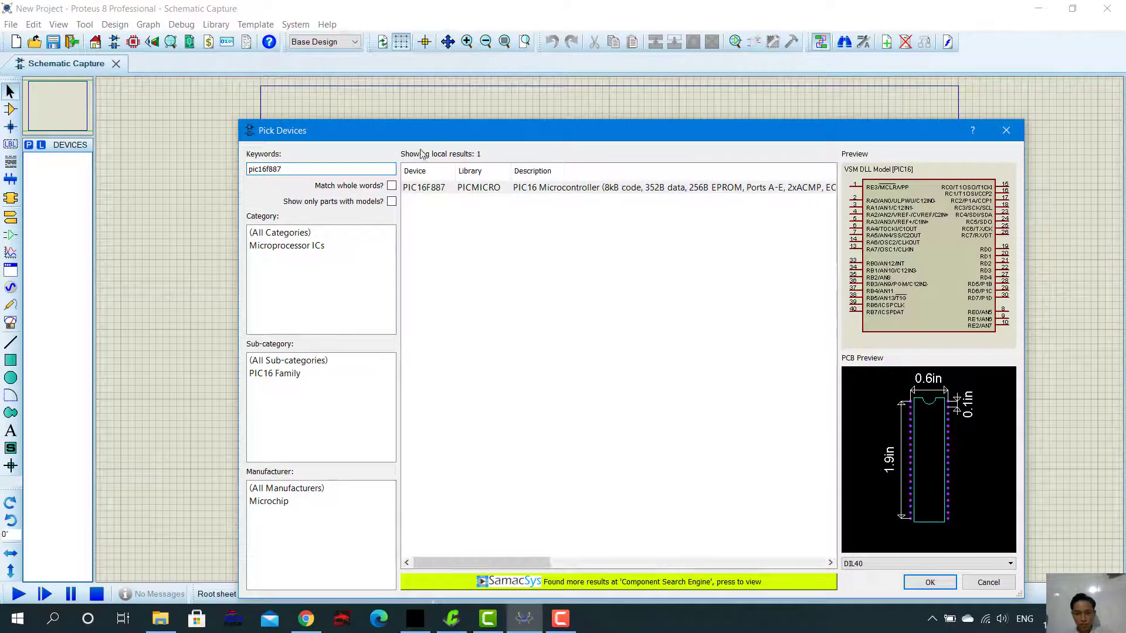
{"action": "double_click", "coordinate": [452, 188]}
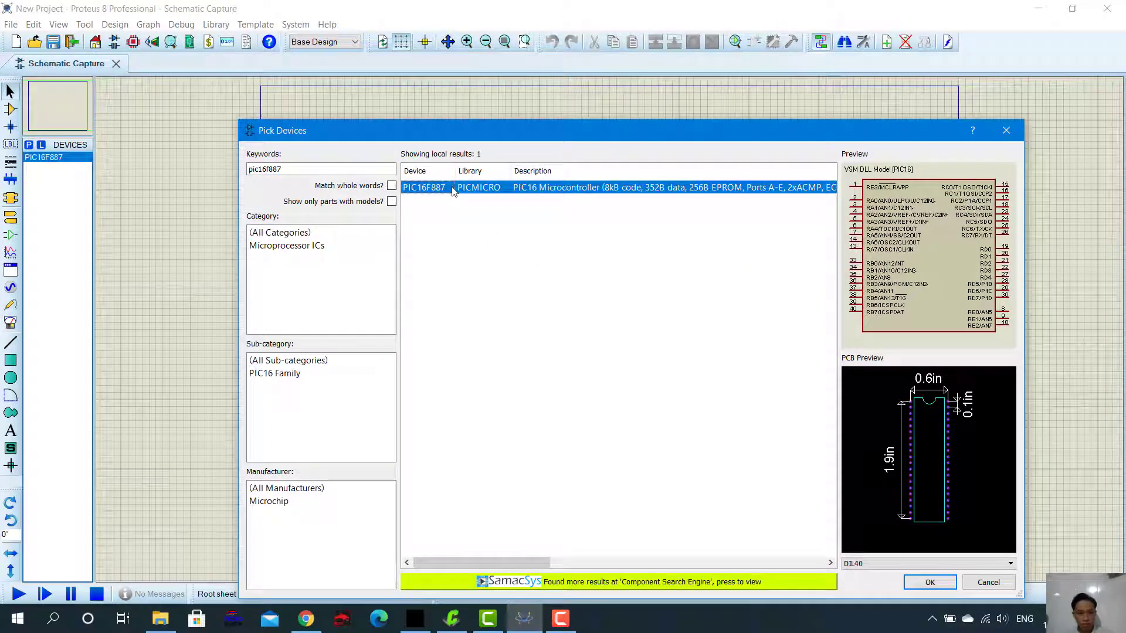
Search the device library for button and add the BUTTON SPST push button to the device list.
{"action": "left_click", "coordinate": [31, 148]}
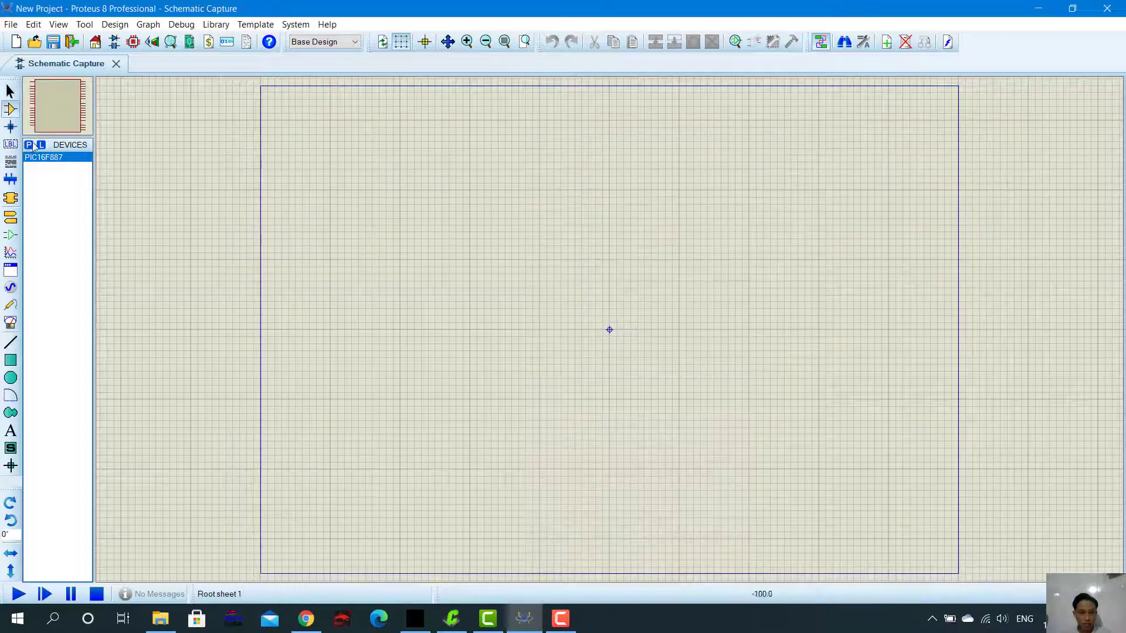
{"action": "left_click", "coordinate": [31, 148]}
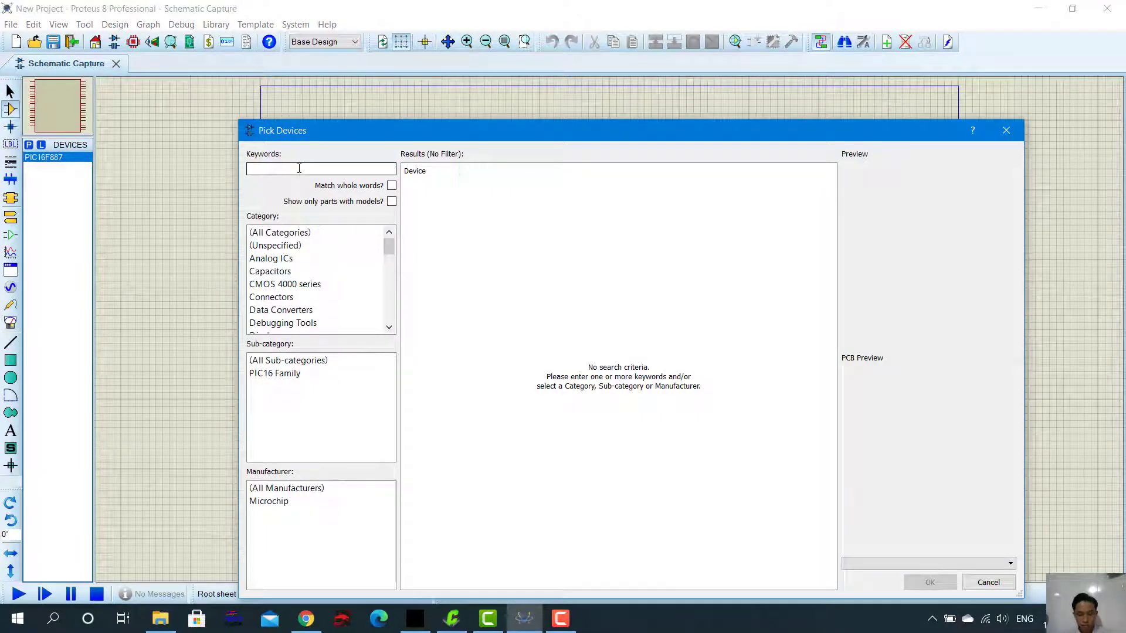
{"action": "type", "text": "u"}
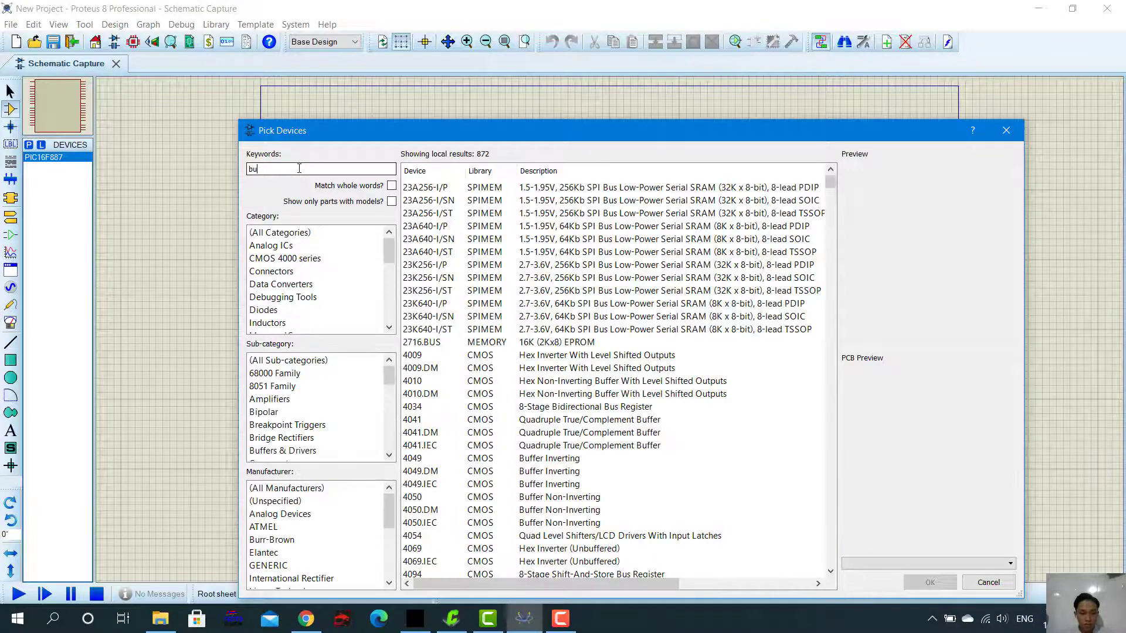
{"action": "type", "text": "tton"}
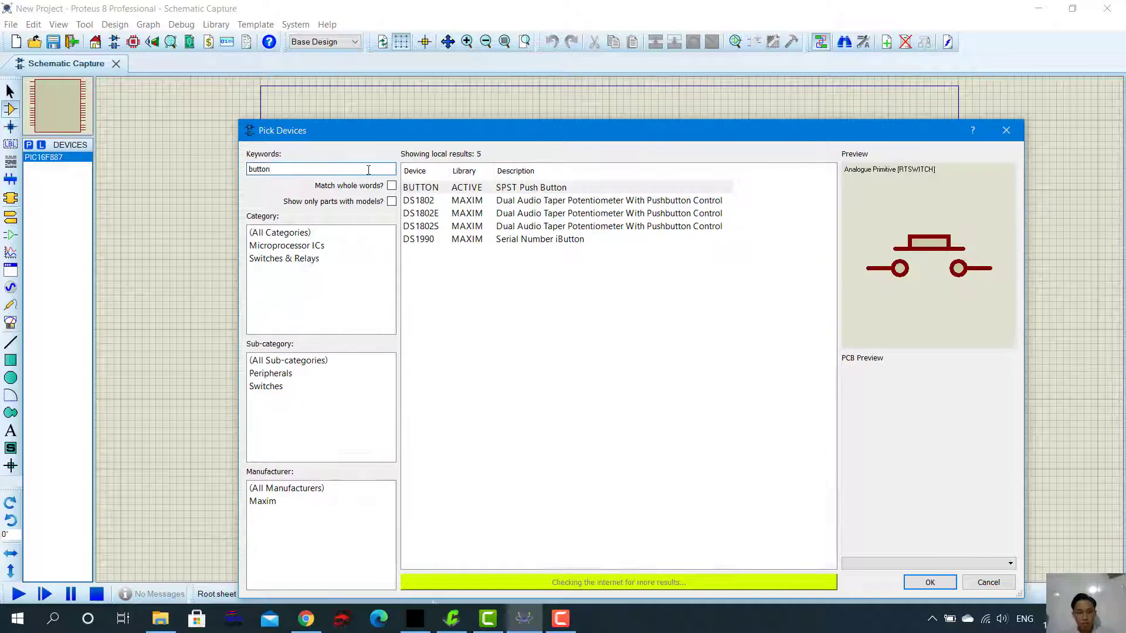
{"action": "left_click", "coordinate": [494, 187]}
{"action": "double_click", "coordinate": [494, 187]}
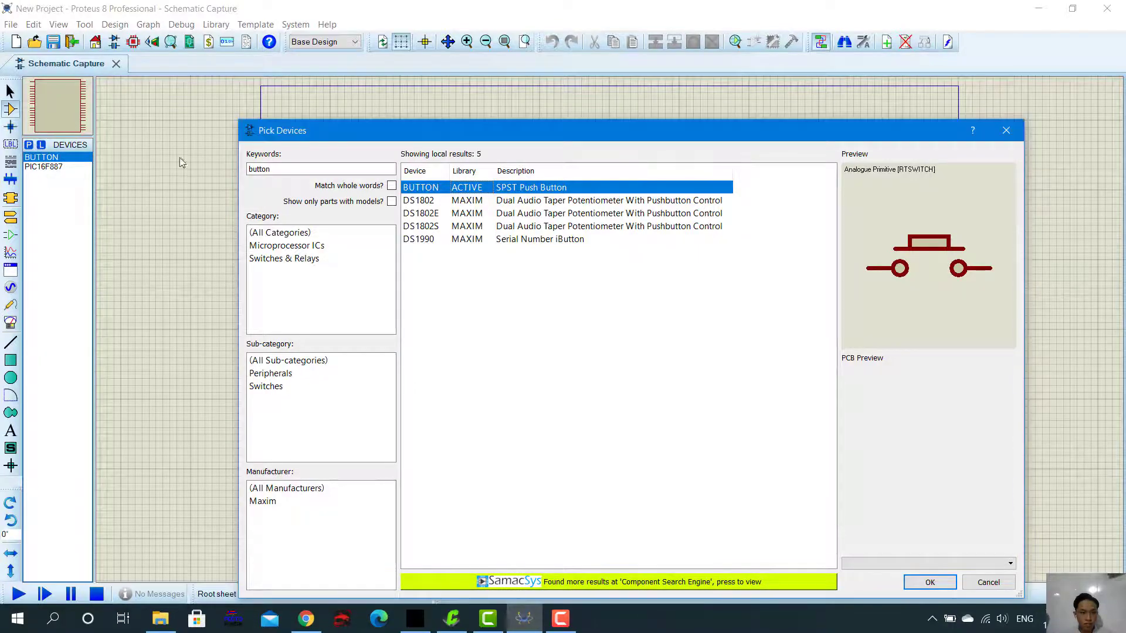
{"action": "left_click", "coordinate": [1006, 130]}
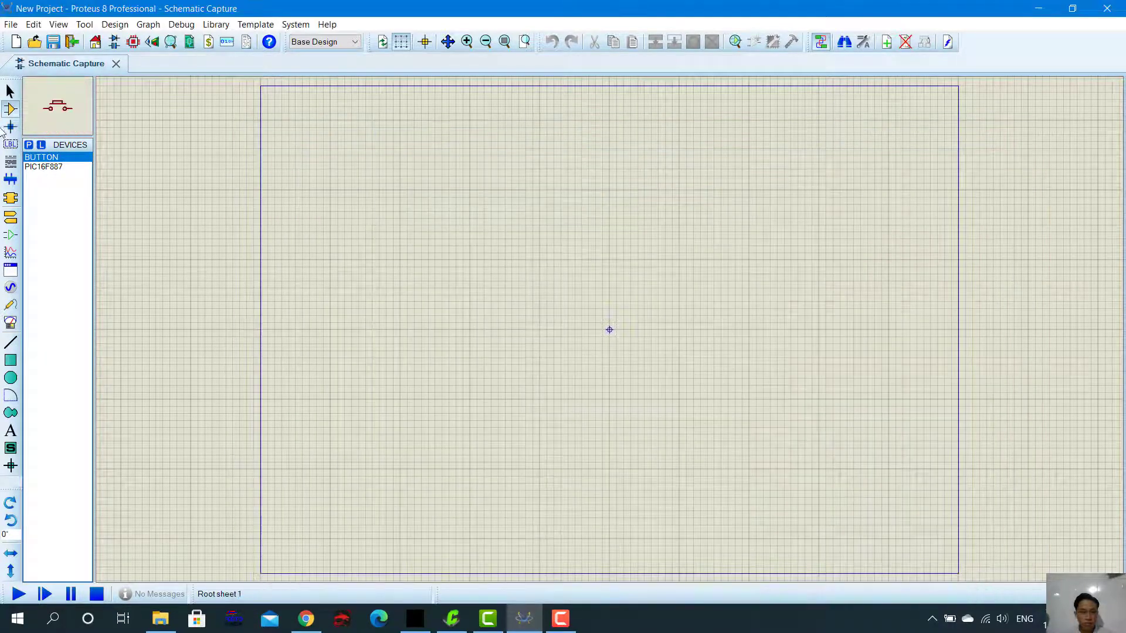
Add the generic non-electrolytic capacitor CAP to the device list using the keyword cap, and reopen the device picker.
{"action": "left_click", "coordinate": [28, 146]}
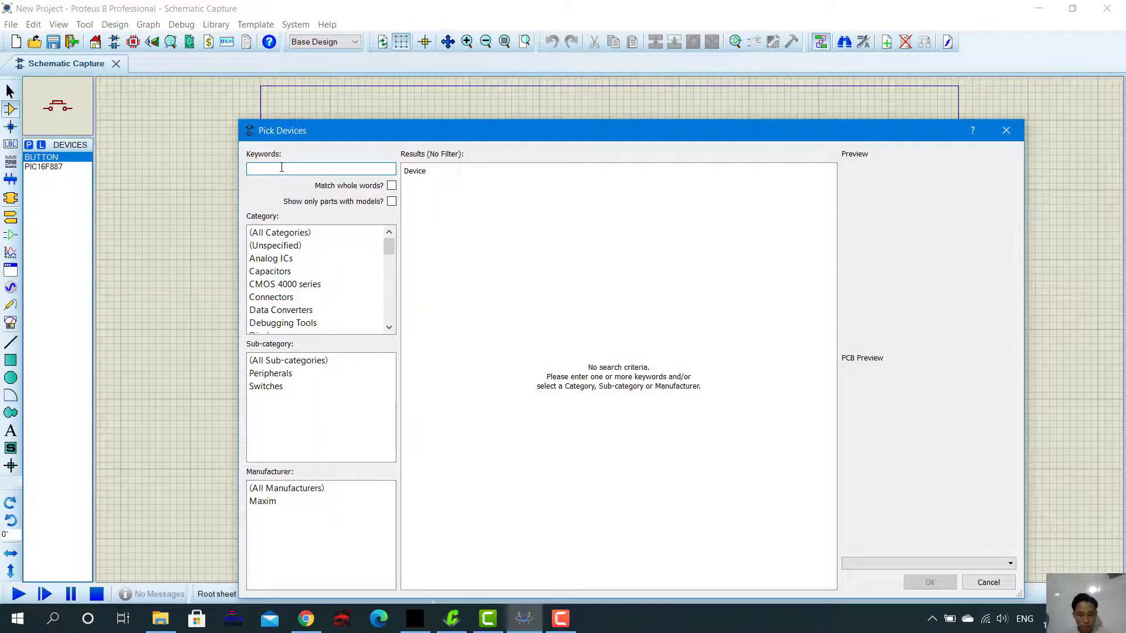
{"action": "type", "text": "cap"}
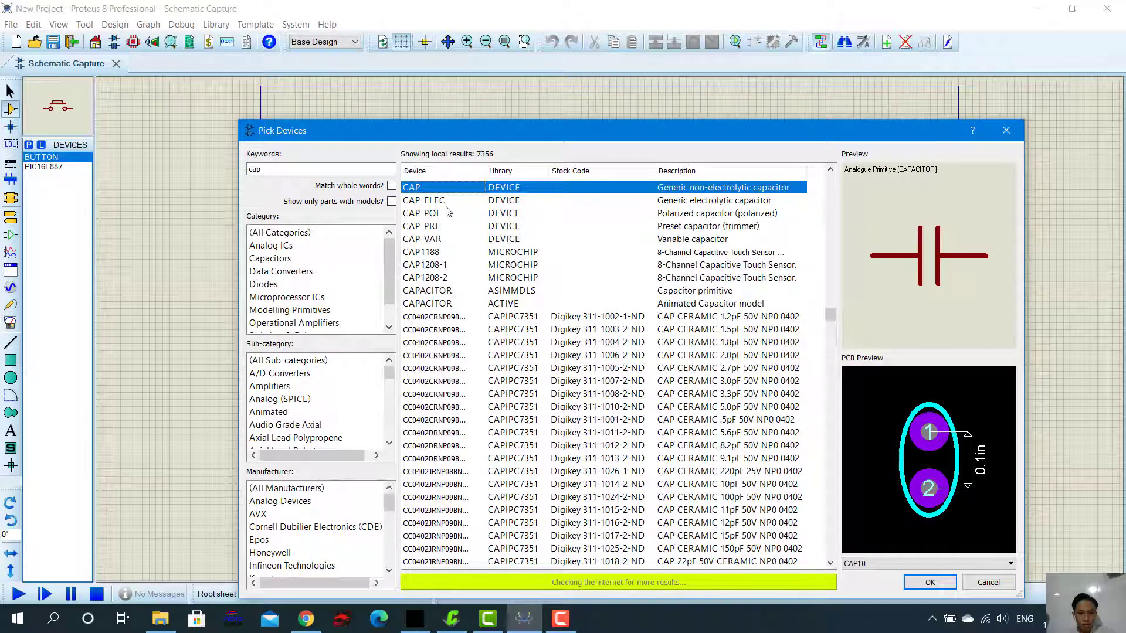
{"action": "left_click", "coordinate": [930, 582]}
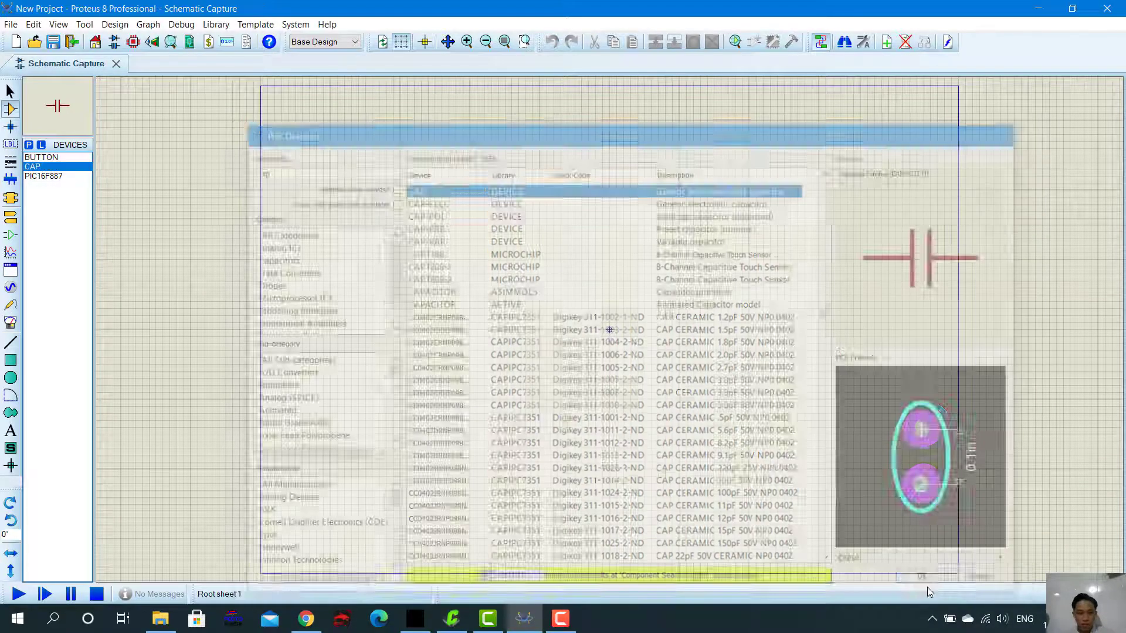
{"action": "left_click", "coordinate": [28, 144]}
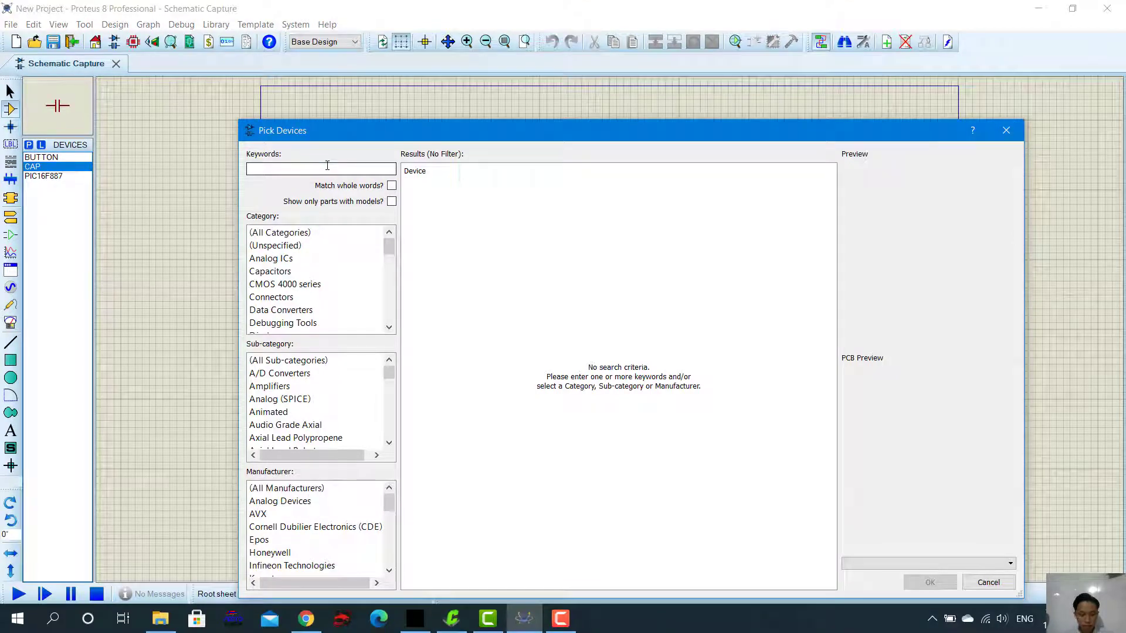
{"action": "type", "text": "ca"}
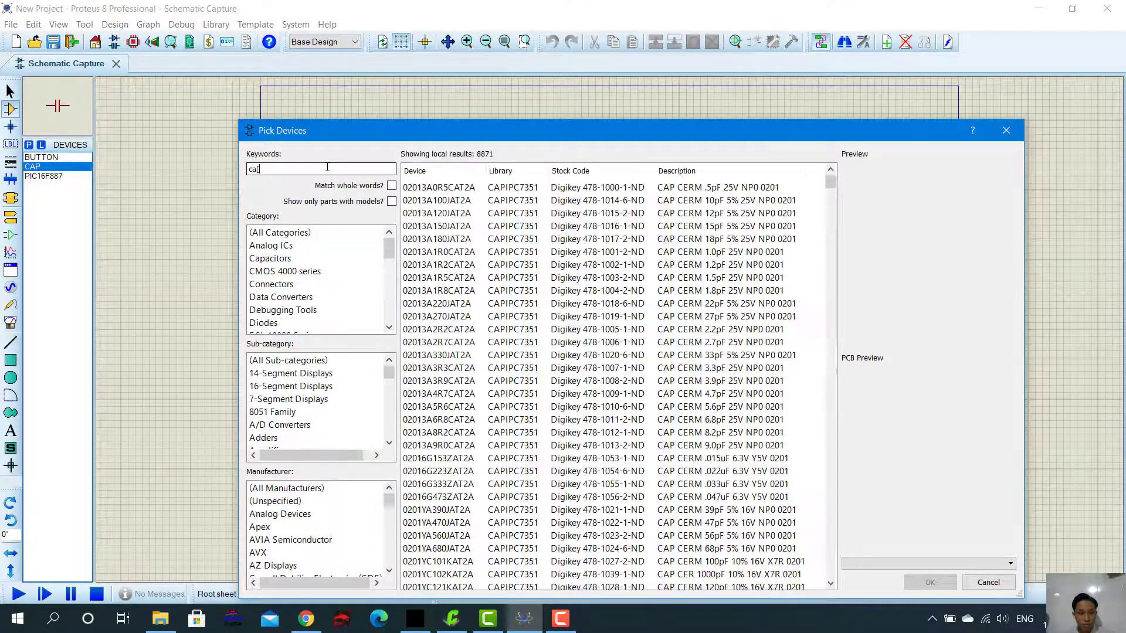
{"action": "type", "text": "["}
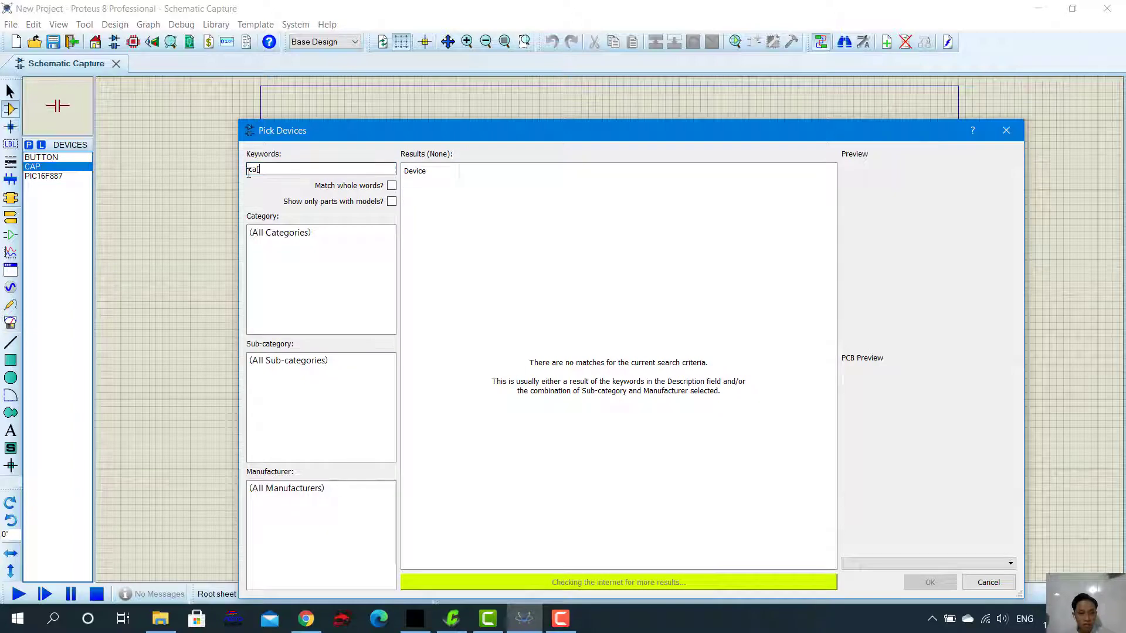
{"action": "key", "text": "BackSpace"}
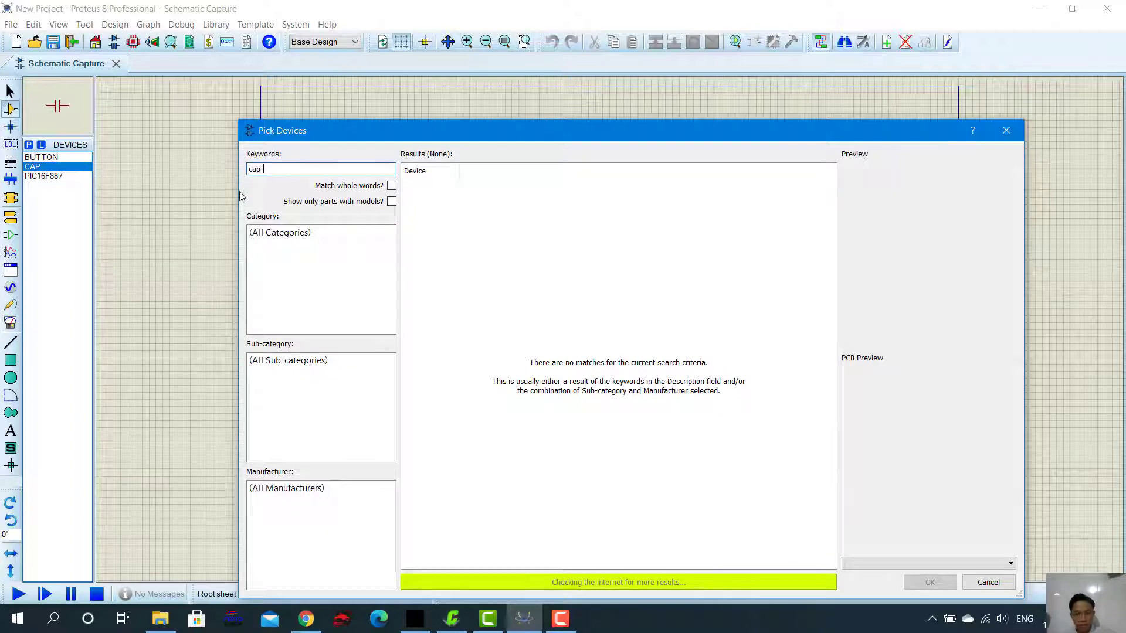
{"action": "type", "text": "p-el"}
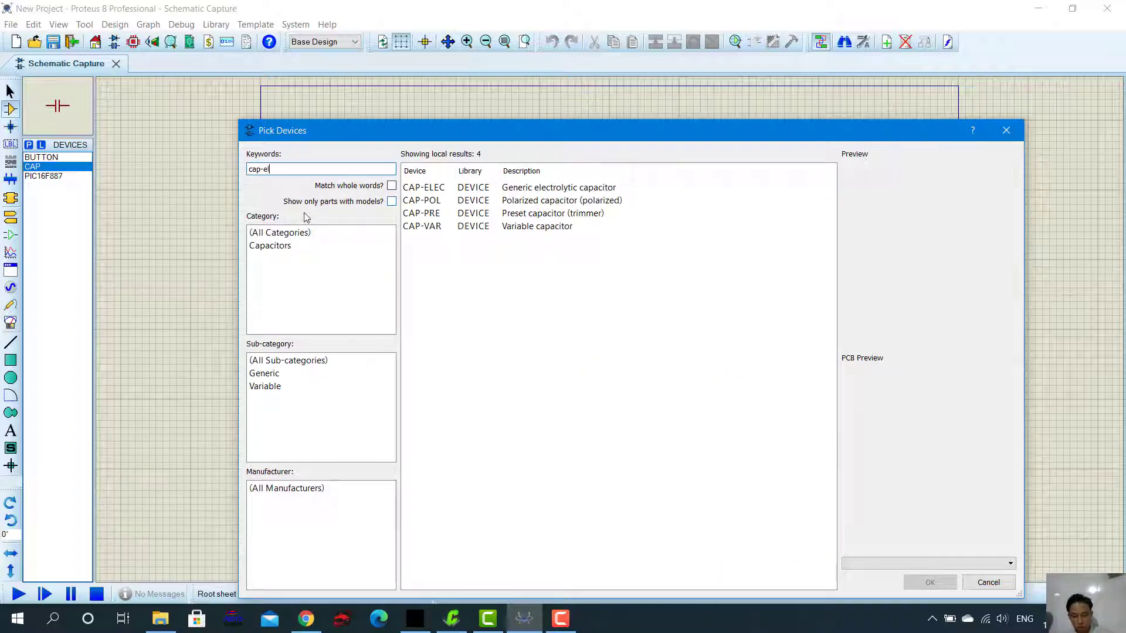
{"action": "key", "text": "BackSpace"}
{"action": "key", "text": "BackSpace"}
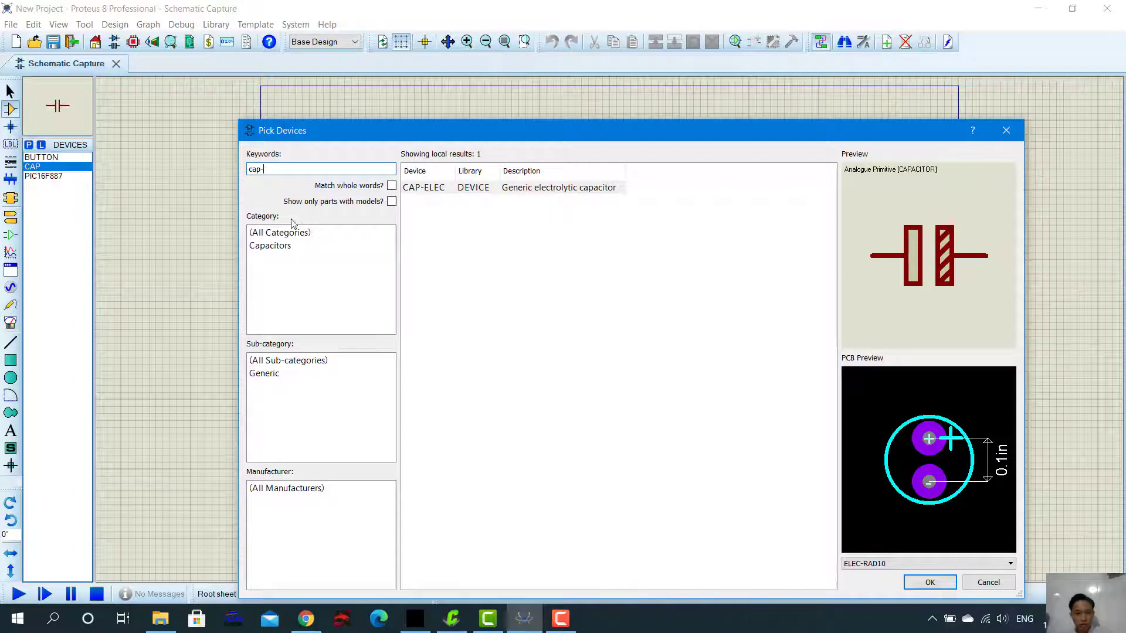
{"action": "key", "text": "BackSpace"}
{"action": "key", "text": "BackSpace"}
{"action": "key", "text": "BackSpace"}
{"action": "key", "text": "BackSpace"}
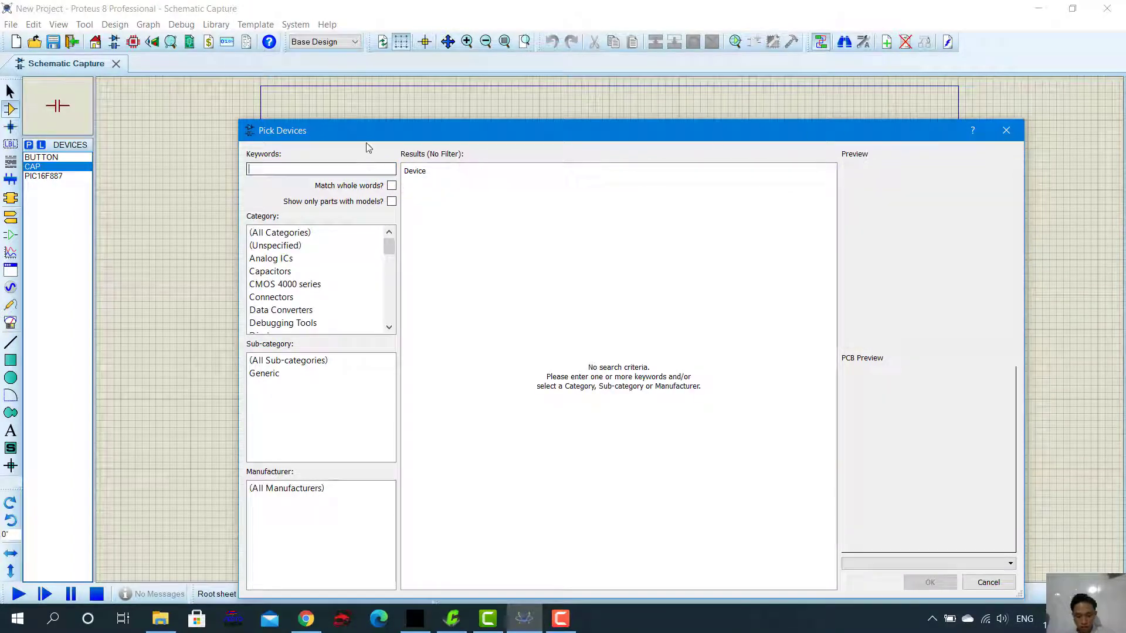
Search for cry and add the CRYSTAL quartz crystal to the device list, declining to update existing instances.
{"action": "type", "text": "cry"}
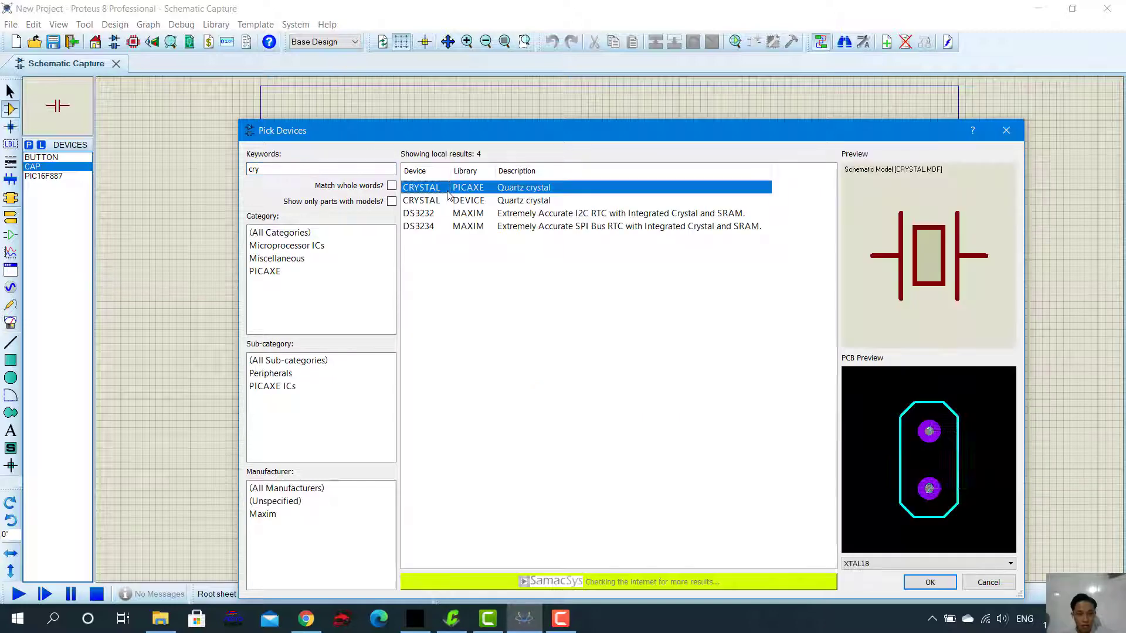
{"action": "double_click", "coordinate": [448, 199]}
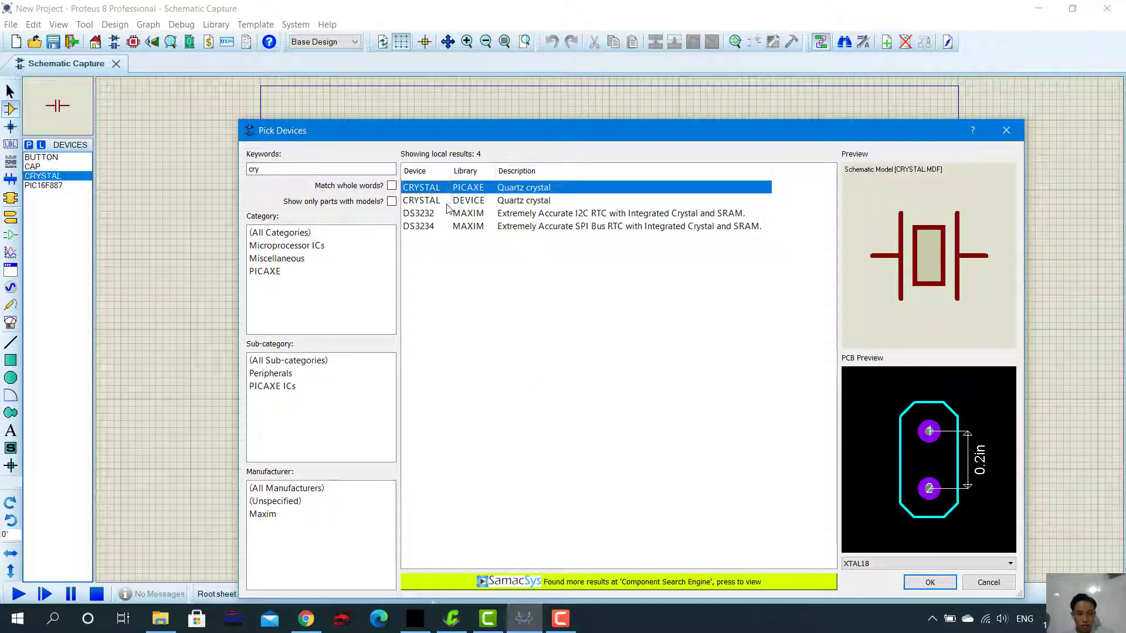
{"action": "left_click", "coordinate": [586, 348]}
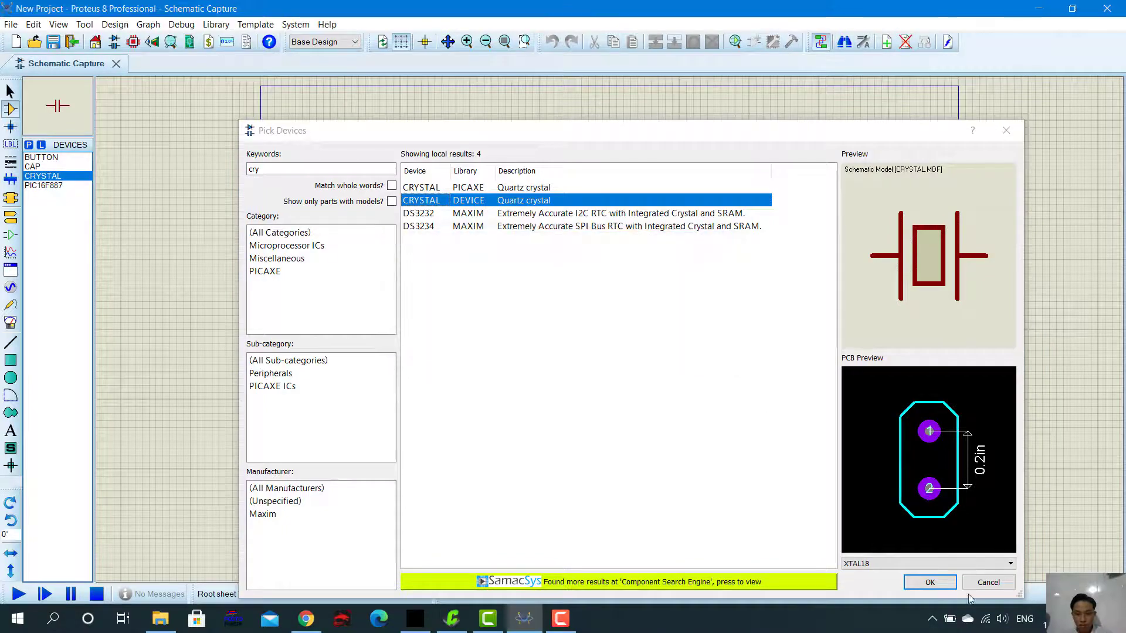
{"action": "left_click", "coordinate": [932, 583]}
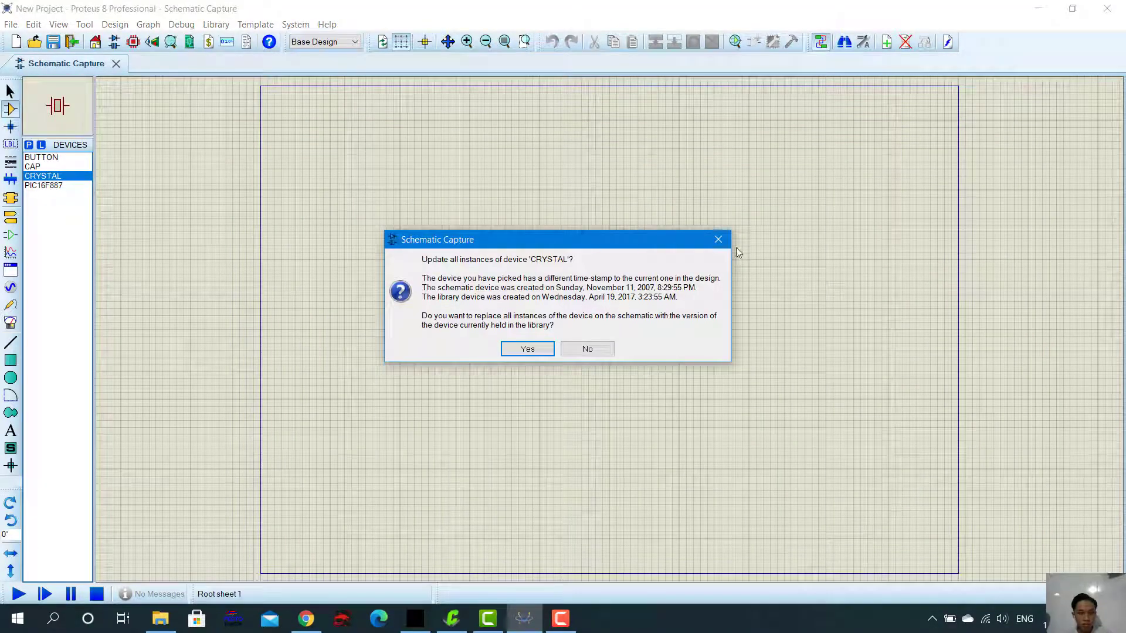
{"action": "left_click", "coordinate": [717, 239]}
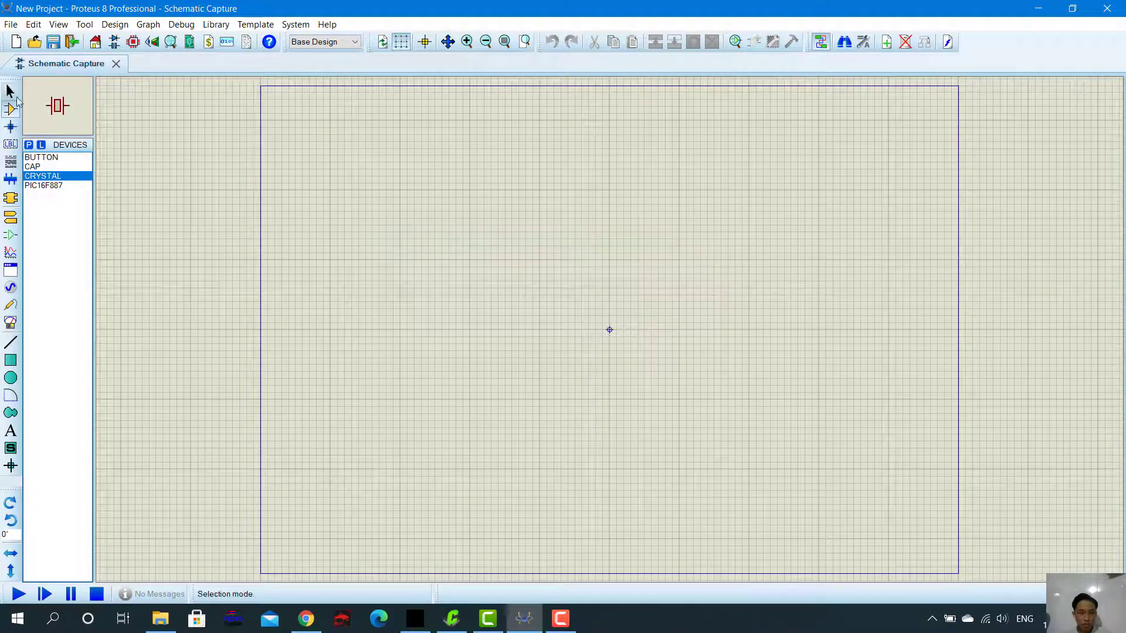
Search for lm016 and add the LM016L 16x2 alphanumeric LCD to the device list.
{"action": "left_click", "coordinate": [31, 145]}
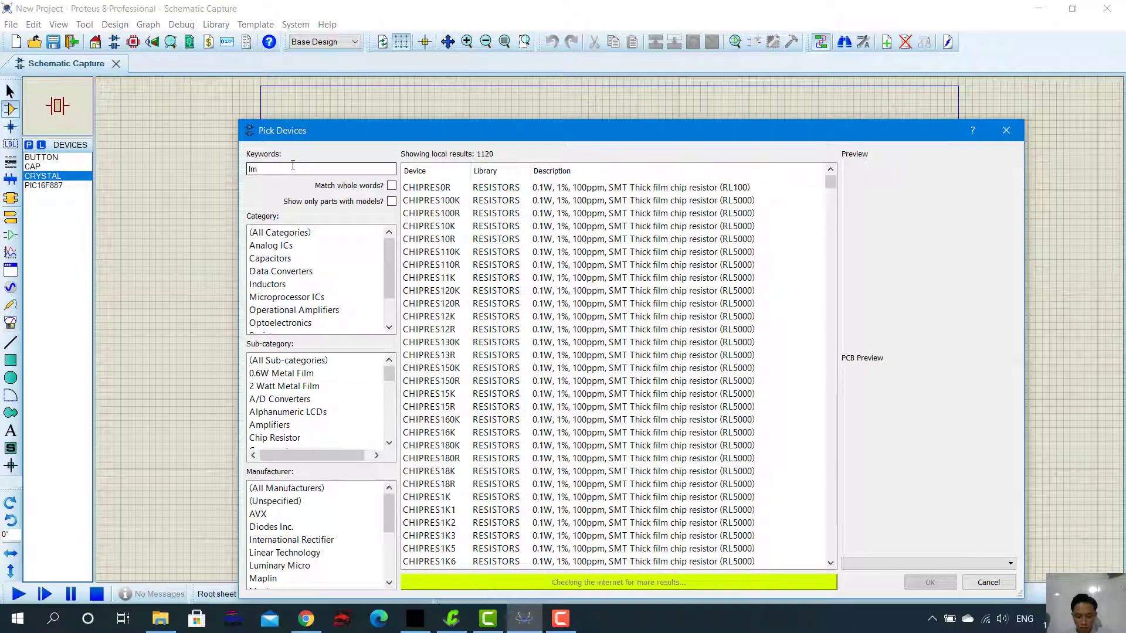
{"action": "type", "text": "016"}
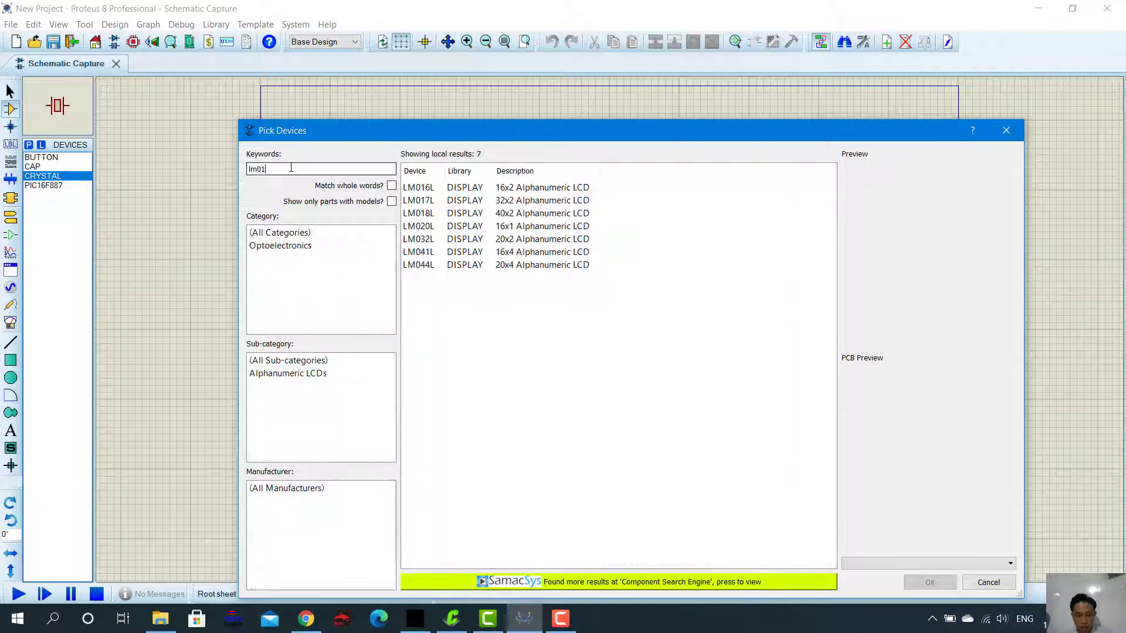
{"action": "left_click", "coordinate": [415, 190]}
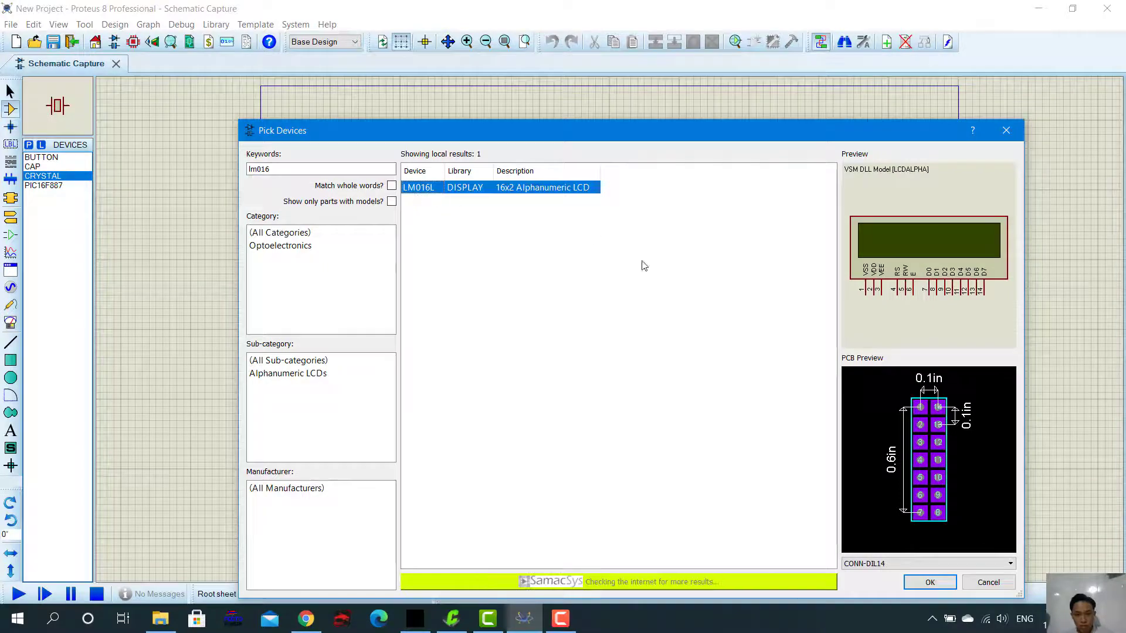
{"action": "left_click", "coordinate": [930, 582]}
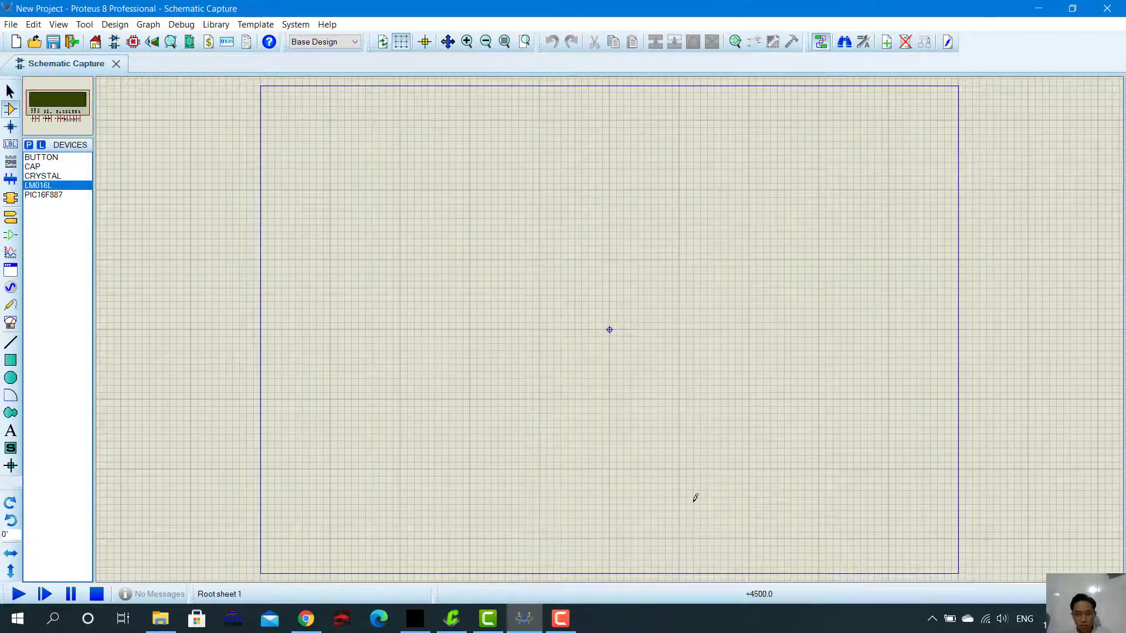
Search the device library for res and add the RES resistor to the device list.
{"action": "left_click", "coordinate": [28, 145]}
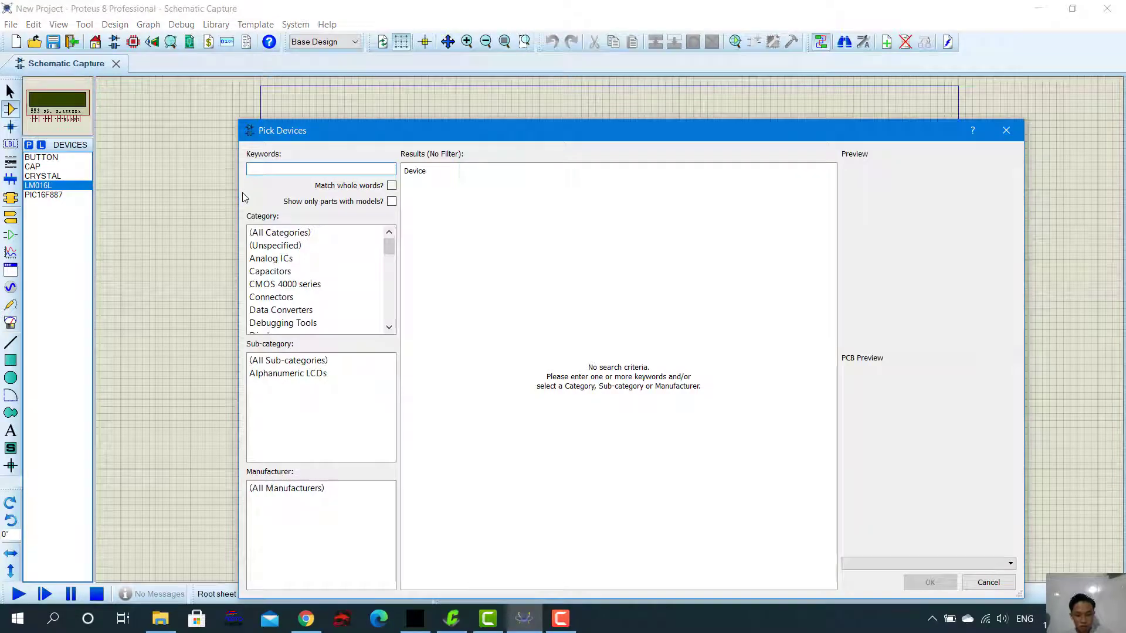
{"action": "type", "text": "re"}
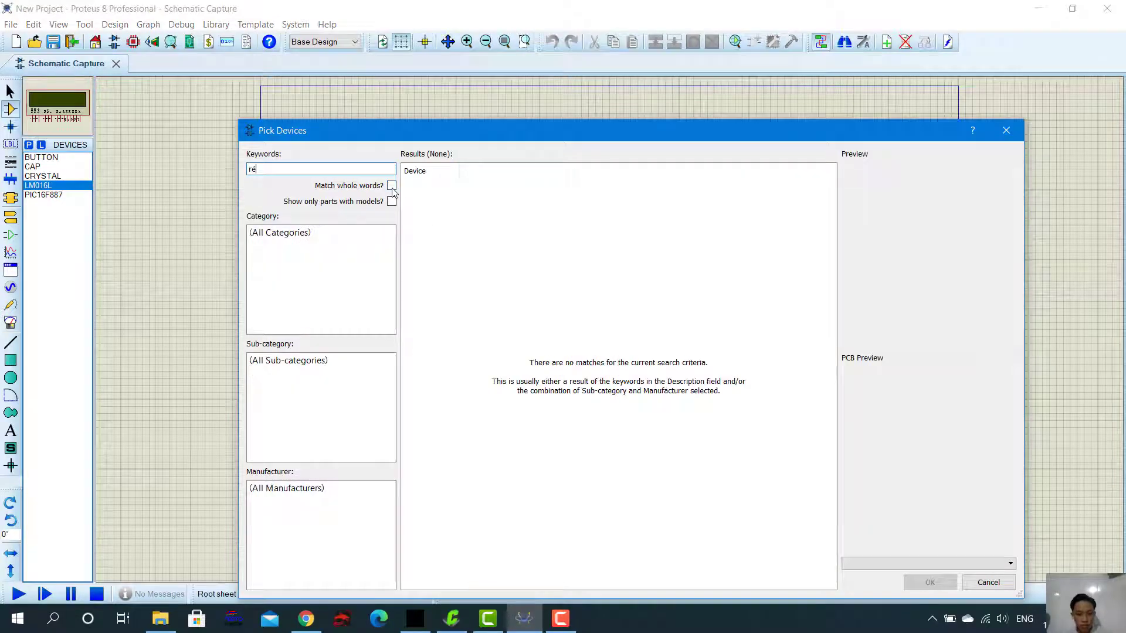
{"action": "type", "text": "s"}
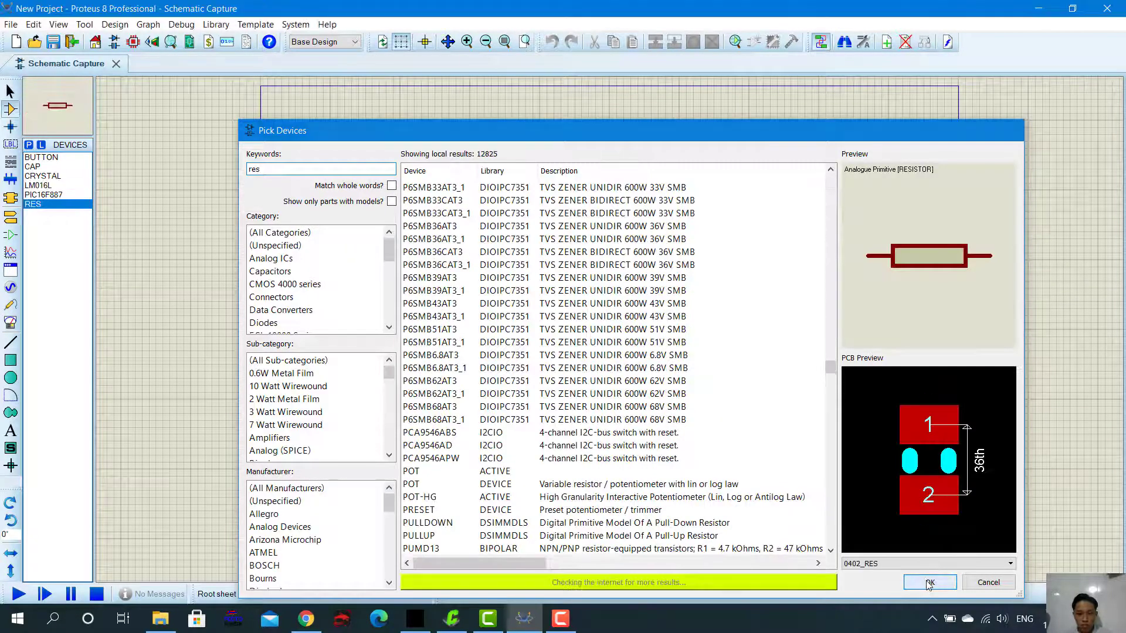
Close the device picker, then place the PIC16F887 on the sheet and the LM016L LCD above and to the right of it.
{"action": "left_click", "coordinate": [930, 582]}
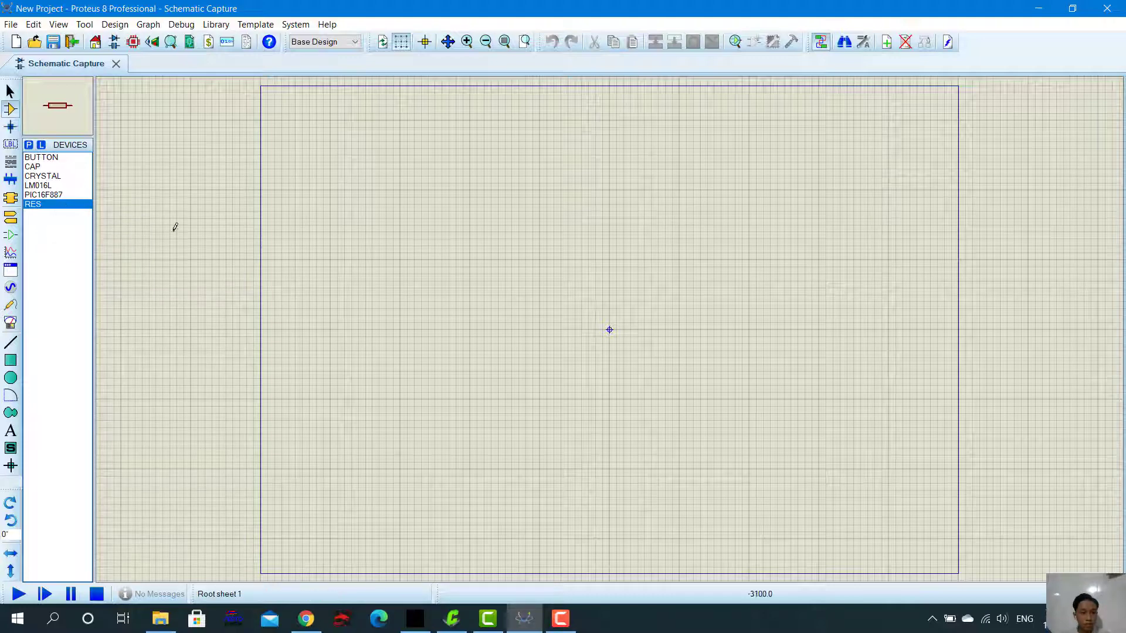
{"action": "left_click", "coordinate": [59, 196]}
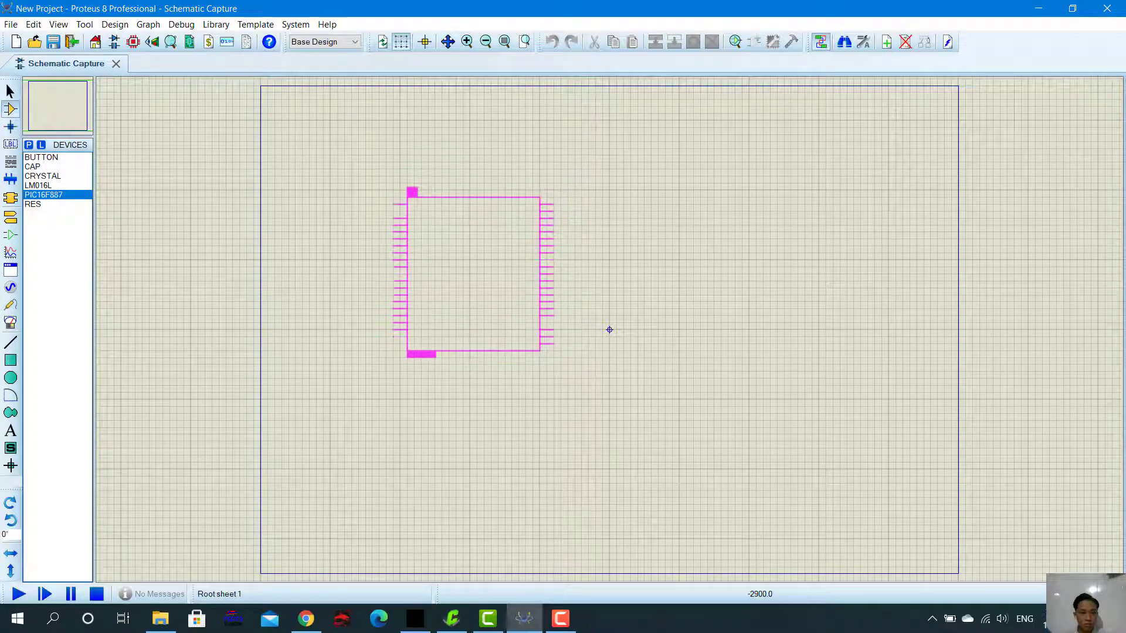
{"action": "left_click", "coordinate": [480, 308]}
{"action": "left_click", "coordinate": [37, 185]}
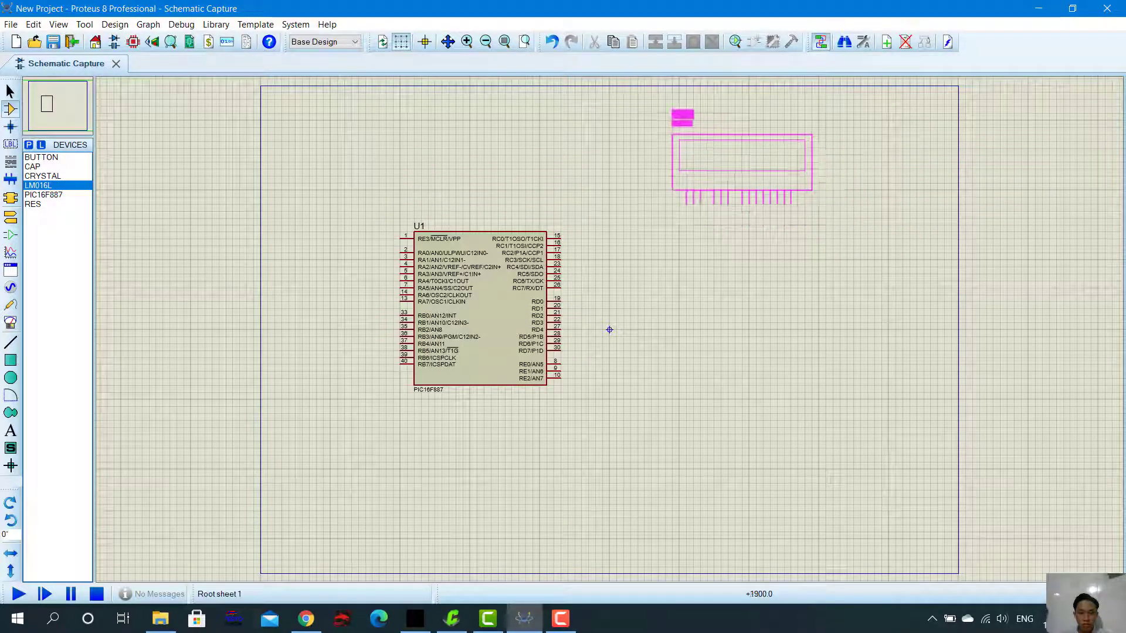
{"action": "left_click", "coordinate": [741, 164]}
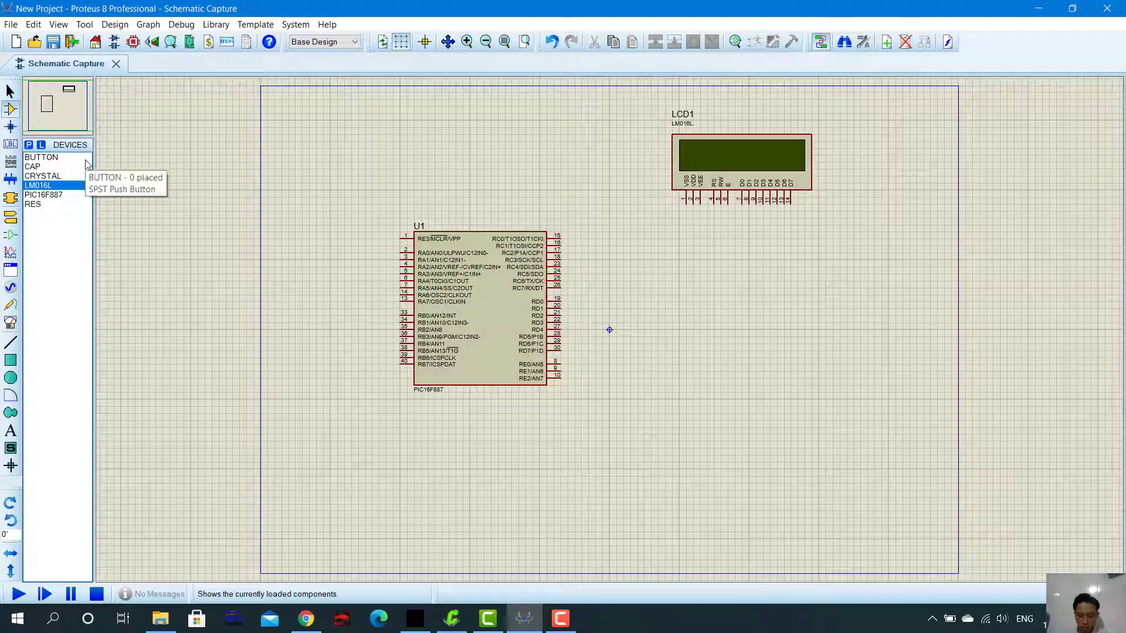
Place a BUTTON beside the PIC16F887's MCLR pin and a CRYSTAL below the button, rotated clockwise to stand vertically.
{"action": "left_click", "coordinate": [33, 159]}
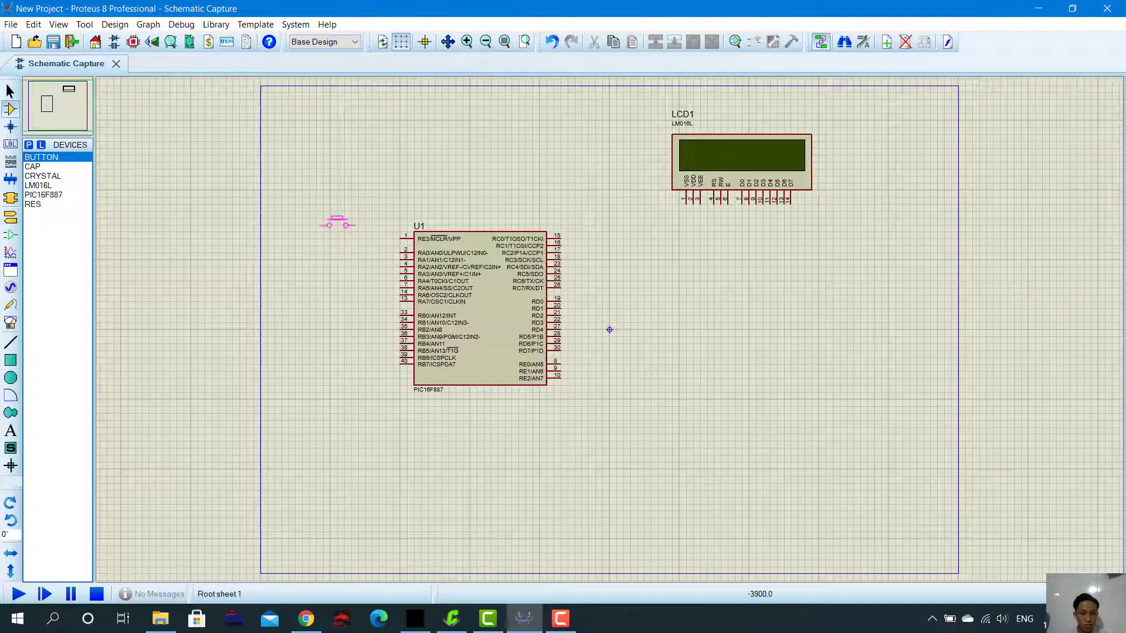
{"action": "left_click", "coordinate": [344, 235]}
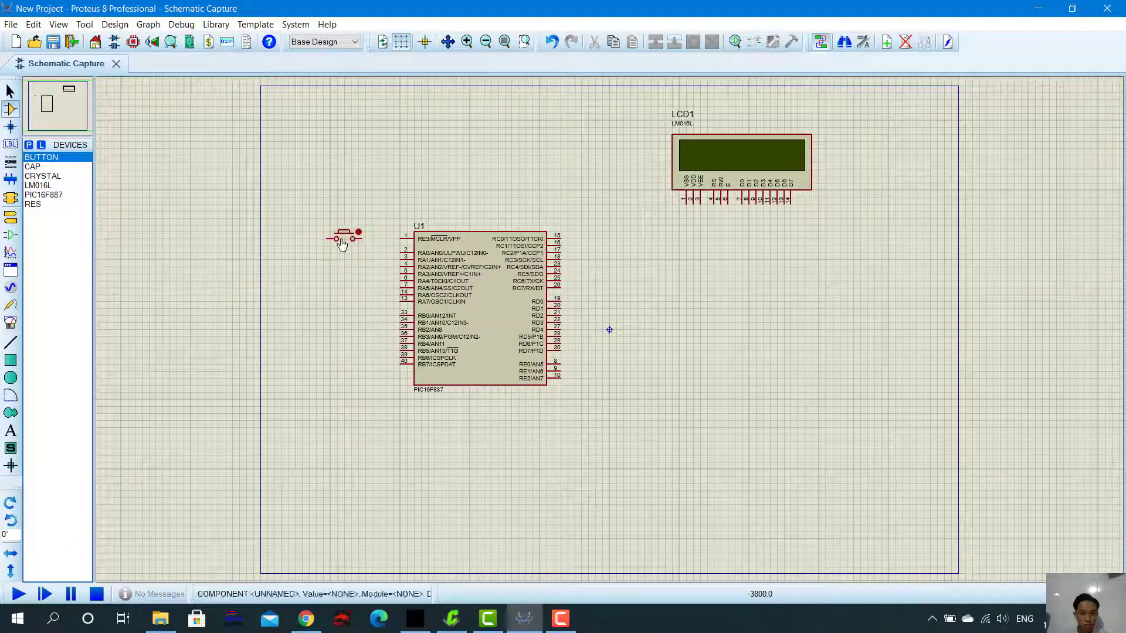
{"action": "left_click", "coordinate": [37, 169]}
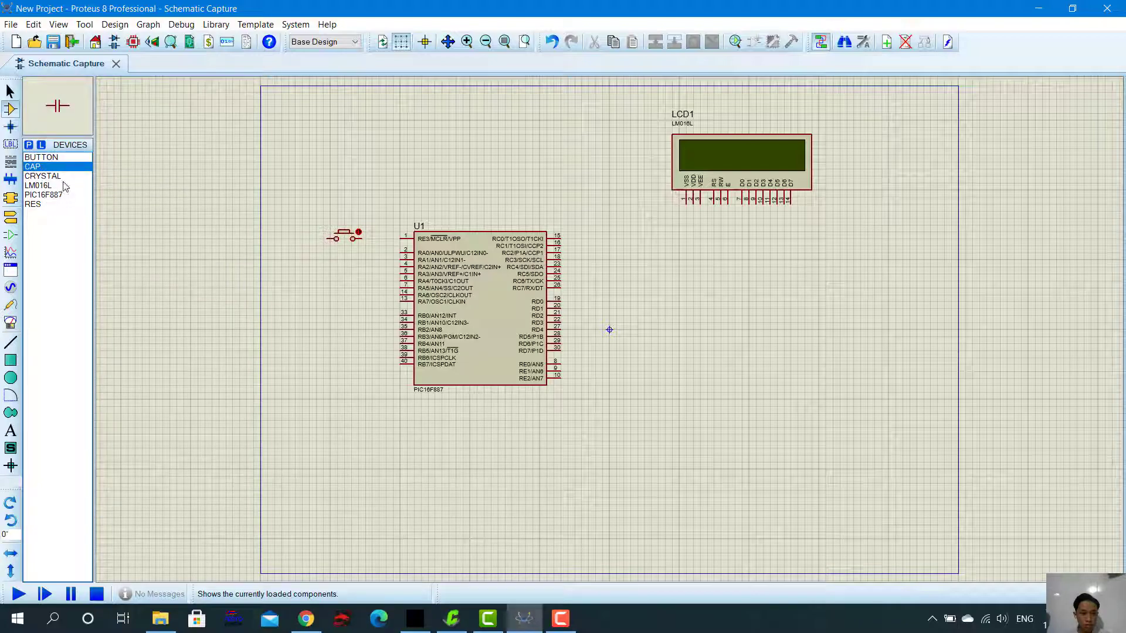
{"action": "left_click", "coordinate": [47, 176]}
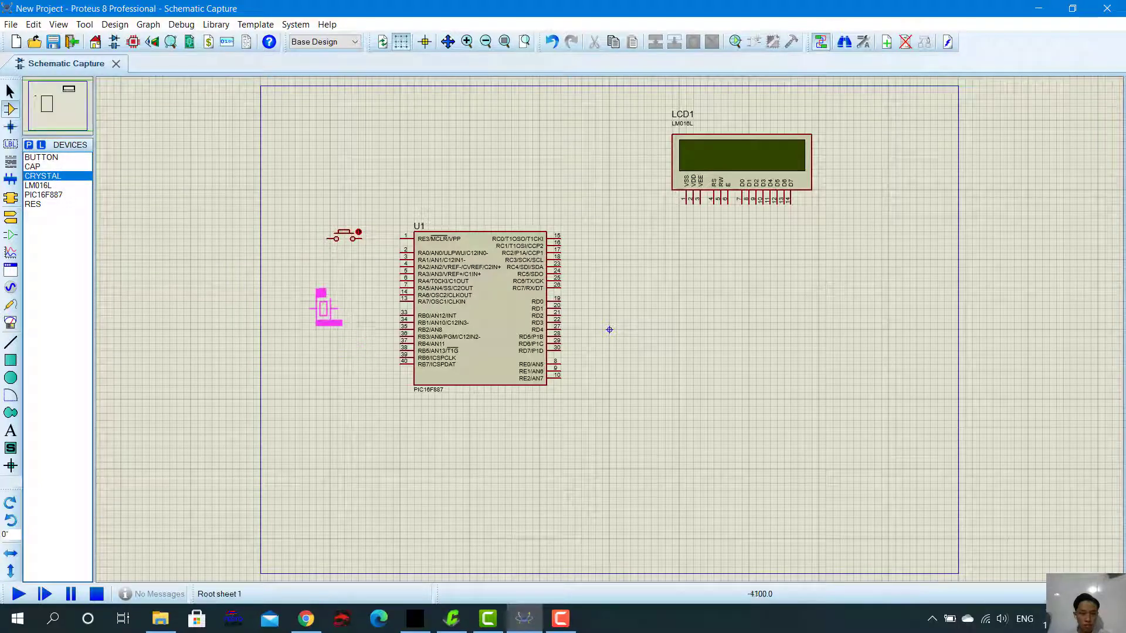
{"action": "left_click", "coordinate": [322, 293]}
{"action": "right_click", "coordinate": [339, 293]}
{"action": "left_click", "coordinate": [381, 276]}
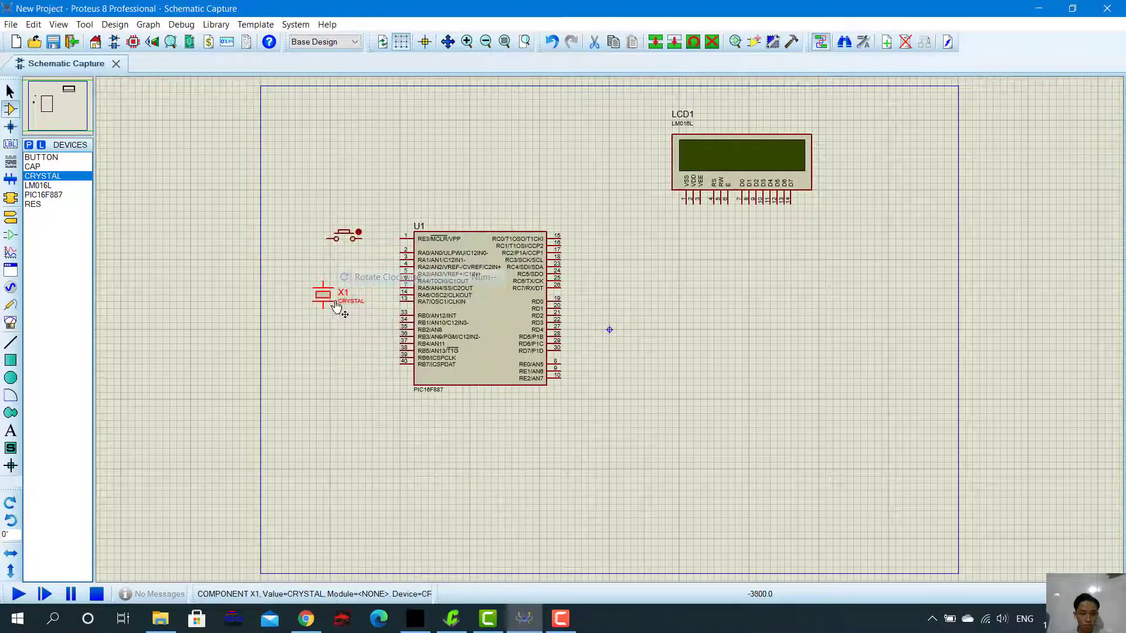
{"action": "double_click", "coordinate": [337, 304]}
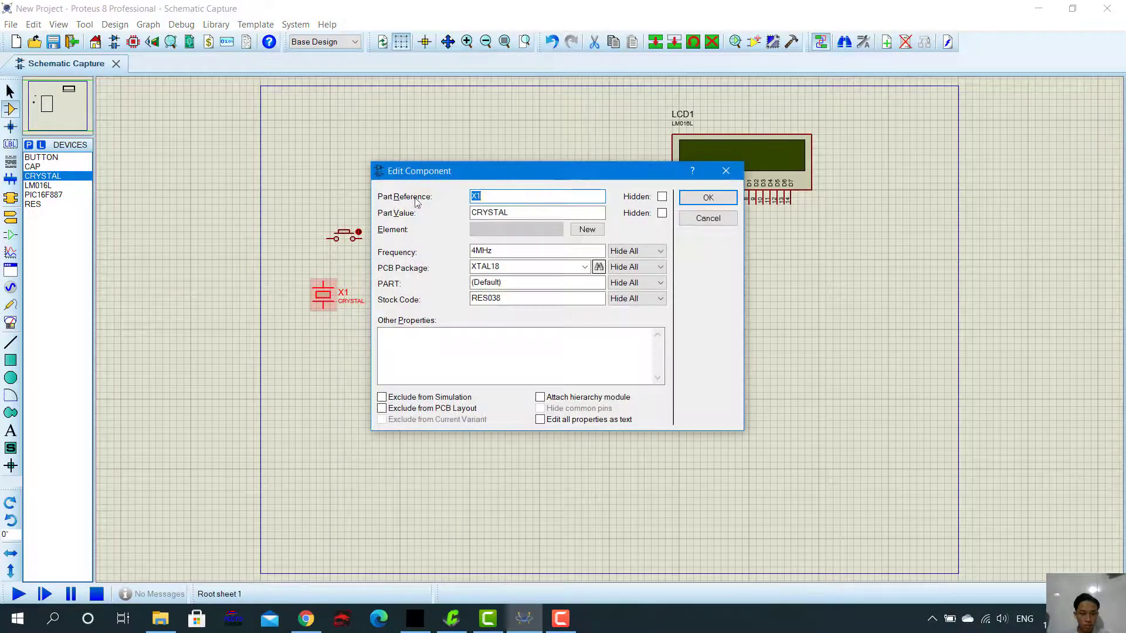
{"action": "left_click", "coordinate": [734, 167]}
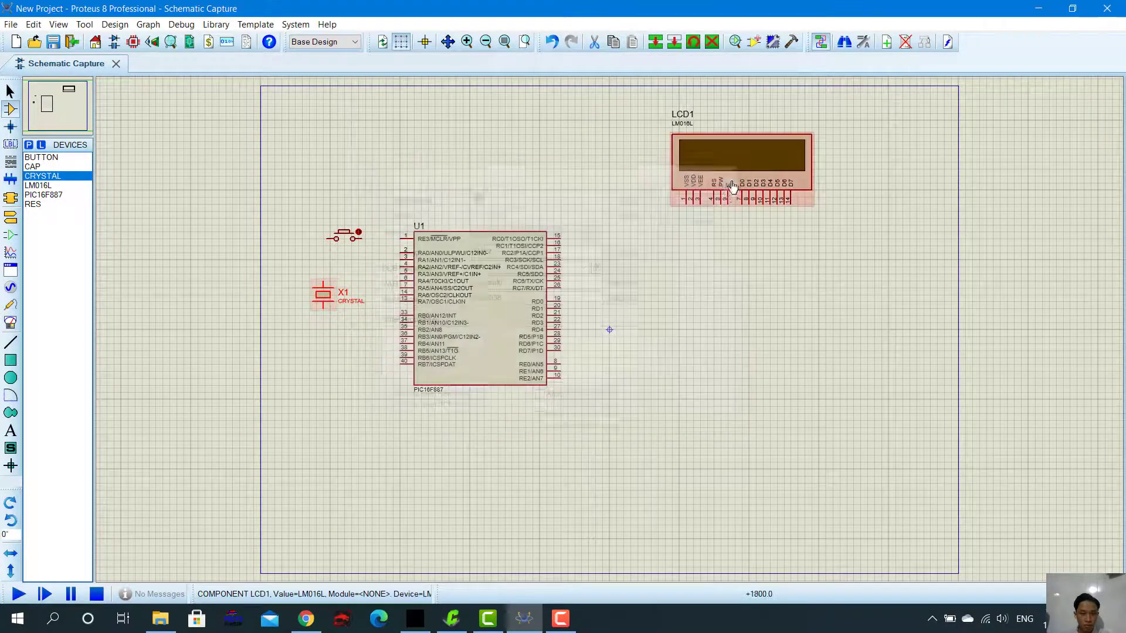
{"action": "left_click", "coordinate": [323, 282]}
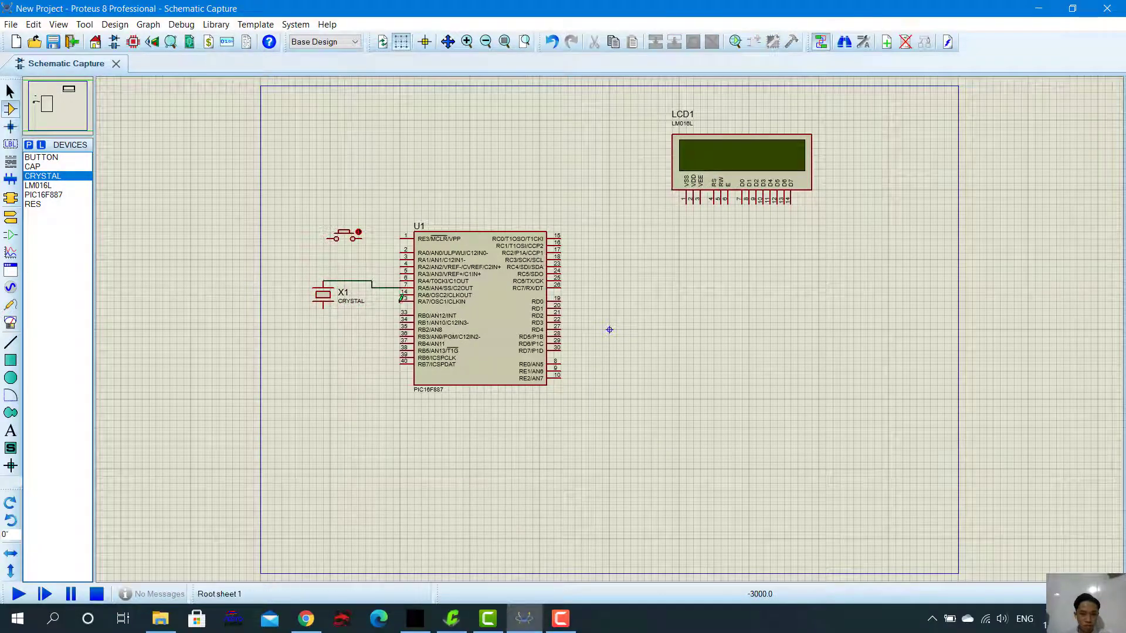
{"action": "left_click", "coordinate": [393, 287]}
{"action": "right_click", "coordinate": [394, 285]}
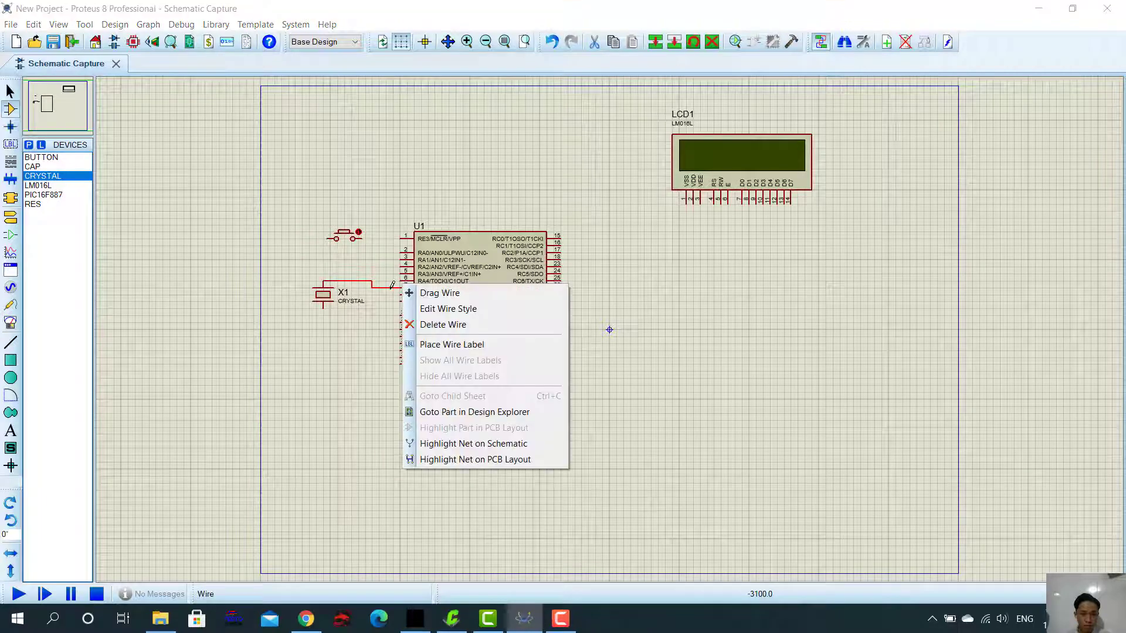
{"action": "left_click", "coordinate": [418, 323]}
Wire the crystal's upper pin to RA6/OSC2 and its lower pin to RA7/OSC1 of the PIC16F887.
{"action": "left_click", "coordinate": [324, 280]}
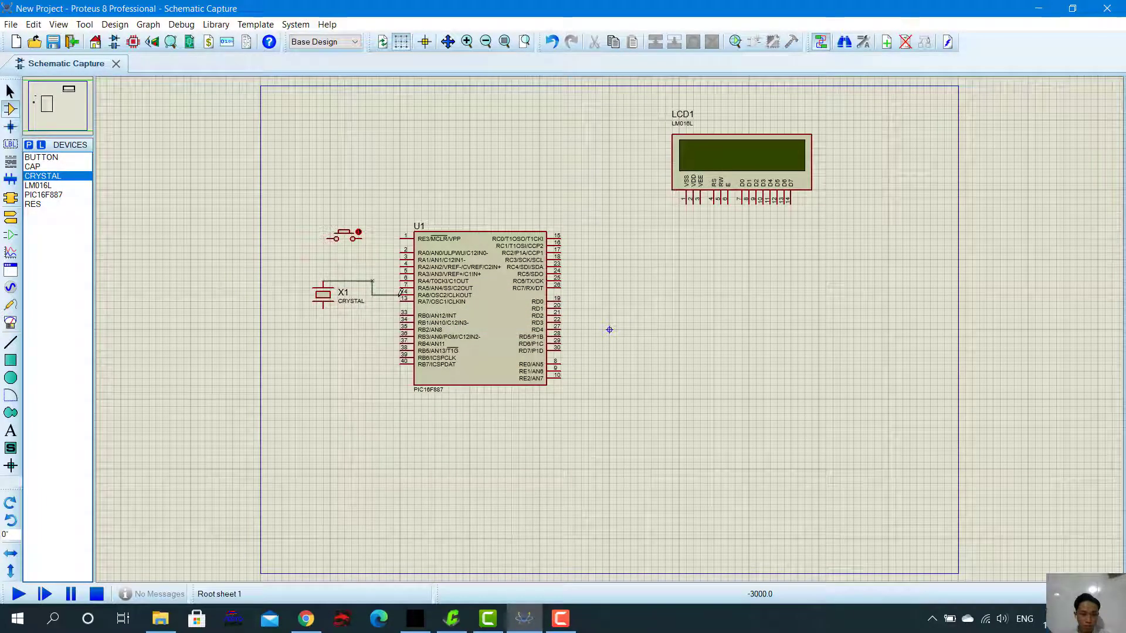
{"action": "left_click", "coordinate": [403, 298]}
{"action": "left_click", "coordinate": [323, 308]}
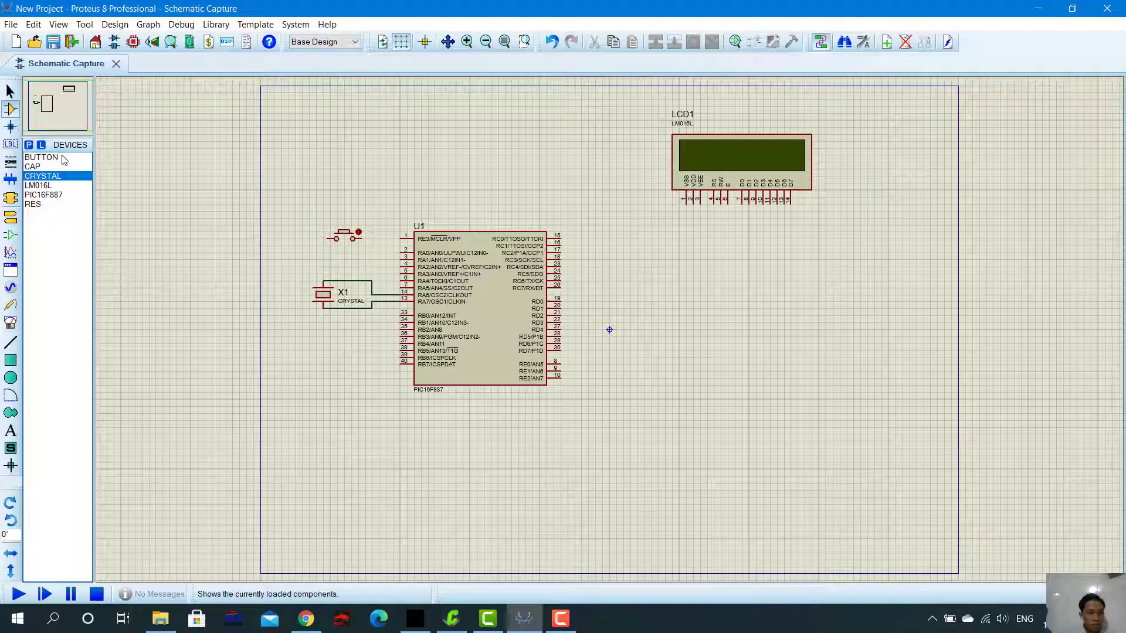
Place two CAP capacitors left of the crystal, one level with each crystal pin.
{"action": "left_click", "coordinate": [45, 177]}
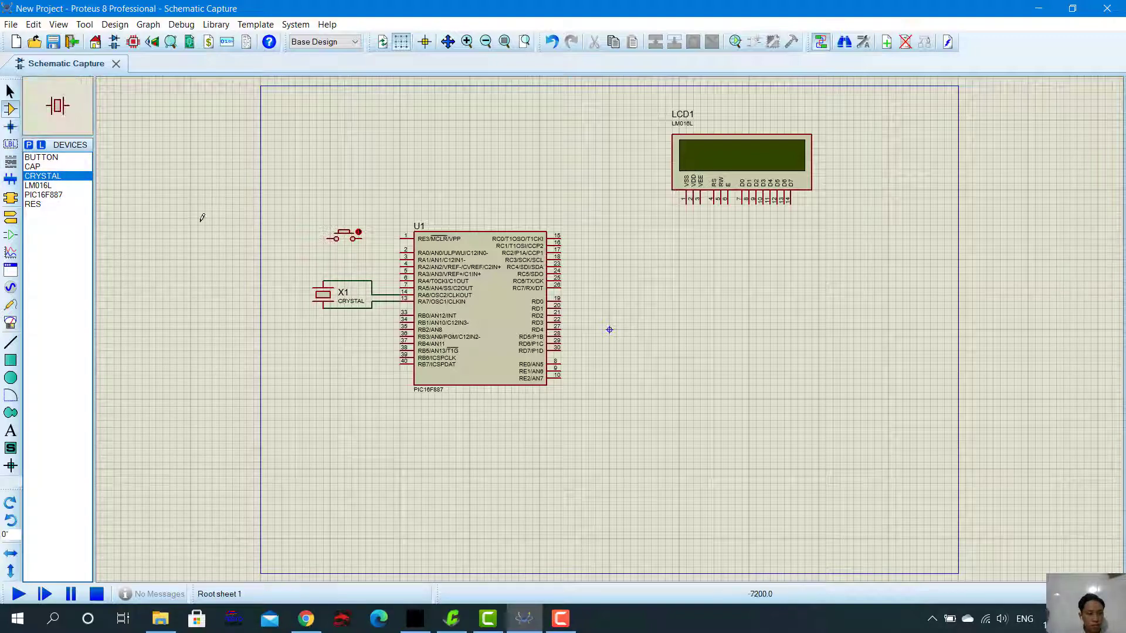
{"action": "left_click", "coordinate": [49, 168]}
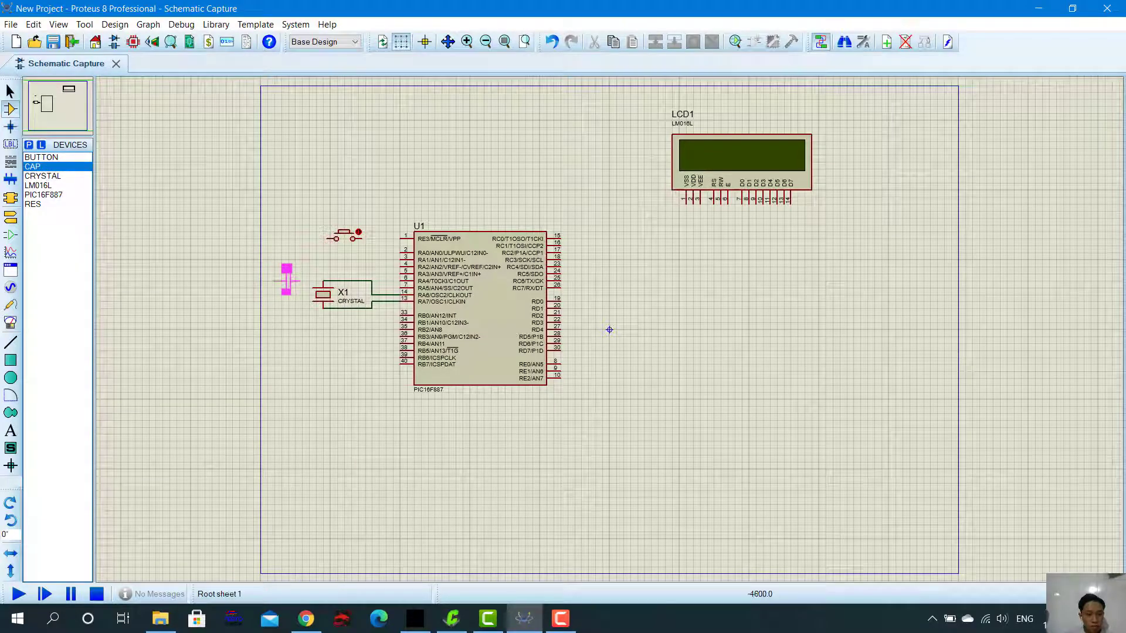
{"action": "left_click", "coordinate": [286, 280]}
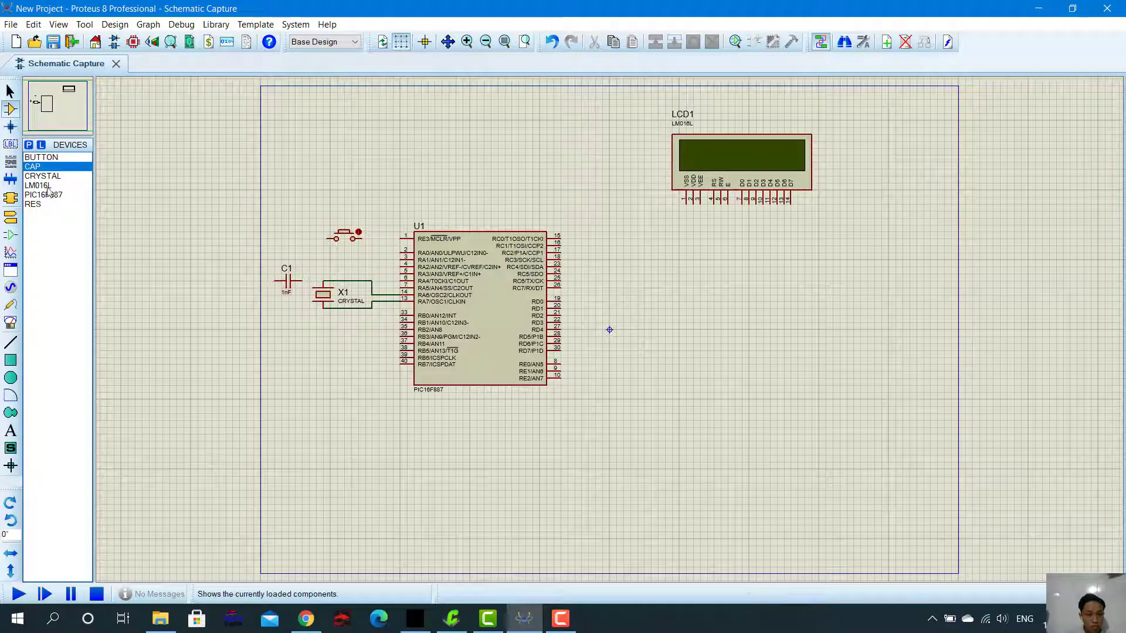
{"action": "left_click", "coordinate": [286, 307]}
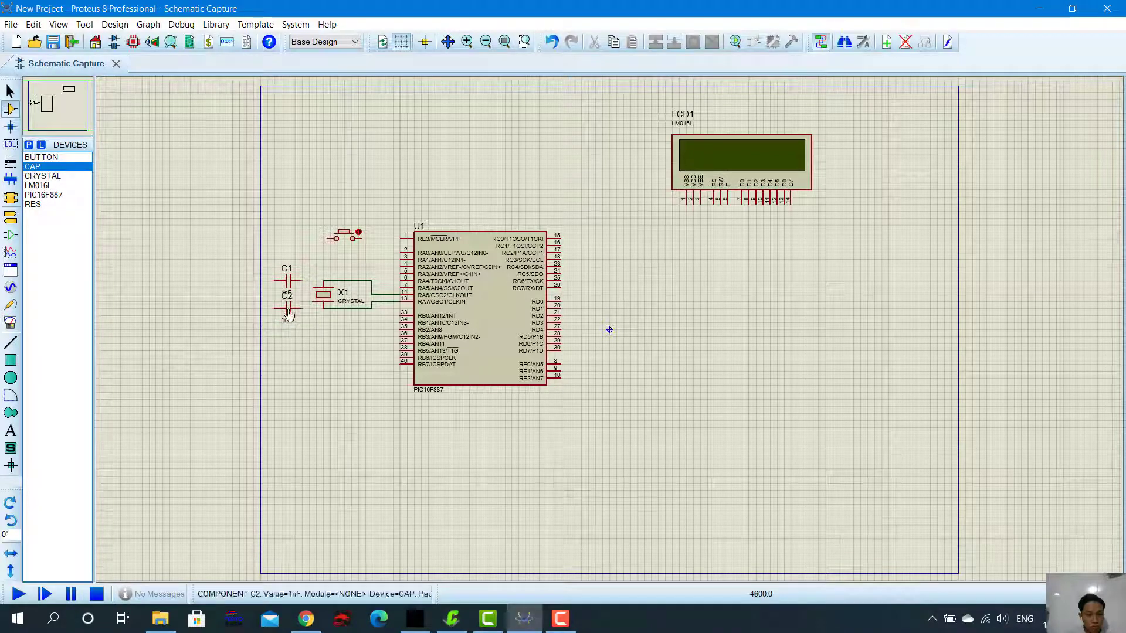
Wire the right pin of C1 to the crystal's upper pin and the right pin of C2 to its lower pin.
{"action": "left_click", "coordinate": [324, 280]}
{"action": "left_click", "coordinate": [292, 281]}
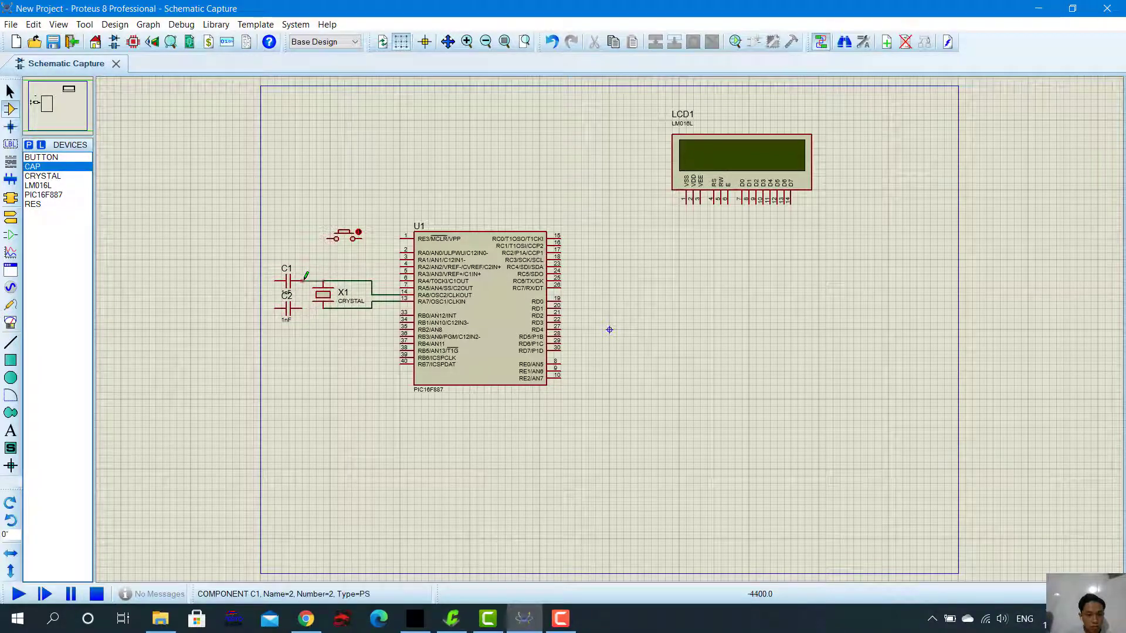
{"action": "left_click", "coordinate": [324, 303]}
{"action": "left_click", "coordinate": [292, 308]}
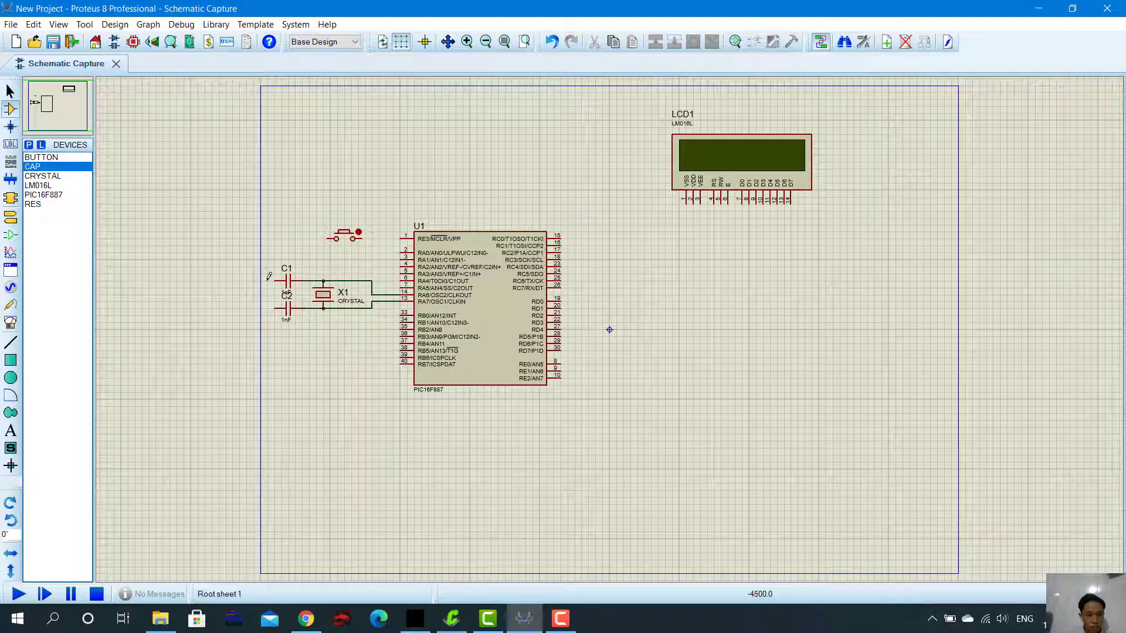
Join the left pins of C1 and C2 with a wire and extend a short wire stub downward from C2.
{"action": "left_click", "coordinate": [275, 280]}
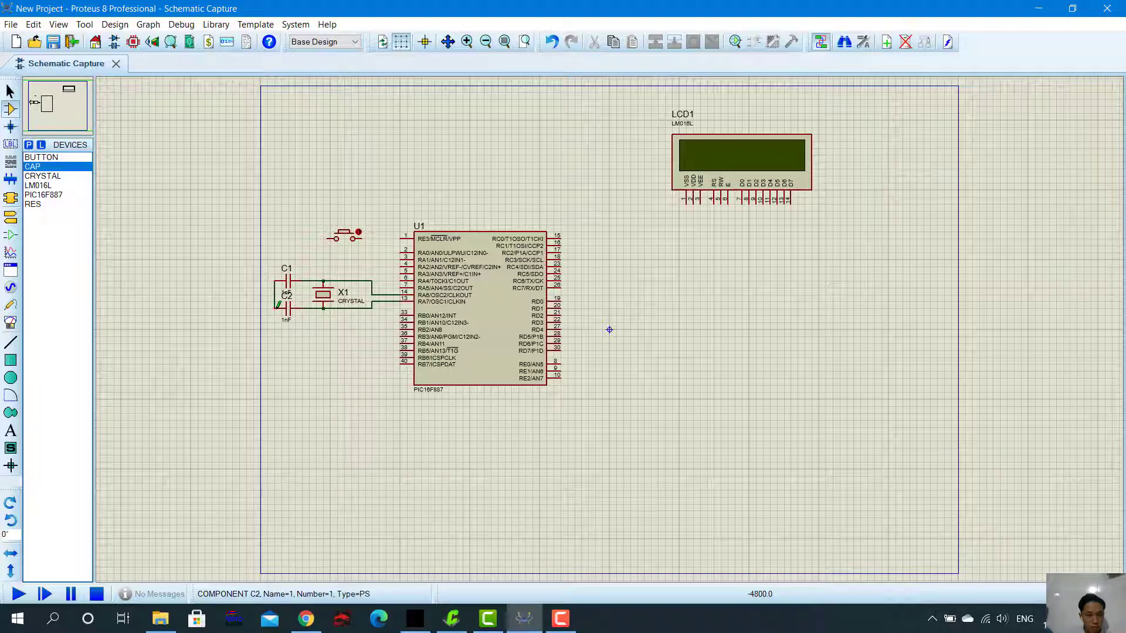
{"action": "left_click", "coordinate": [276, 307]}
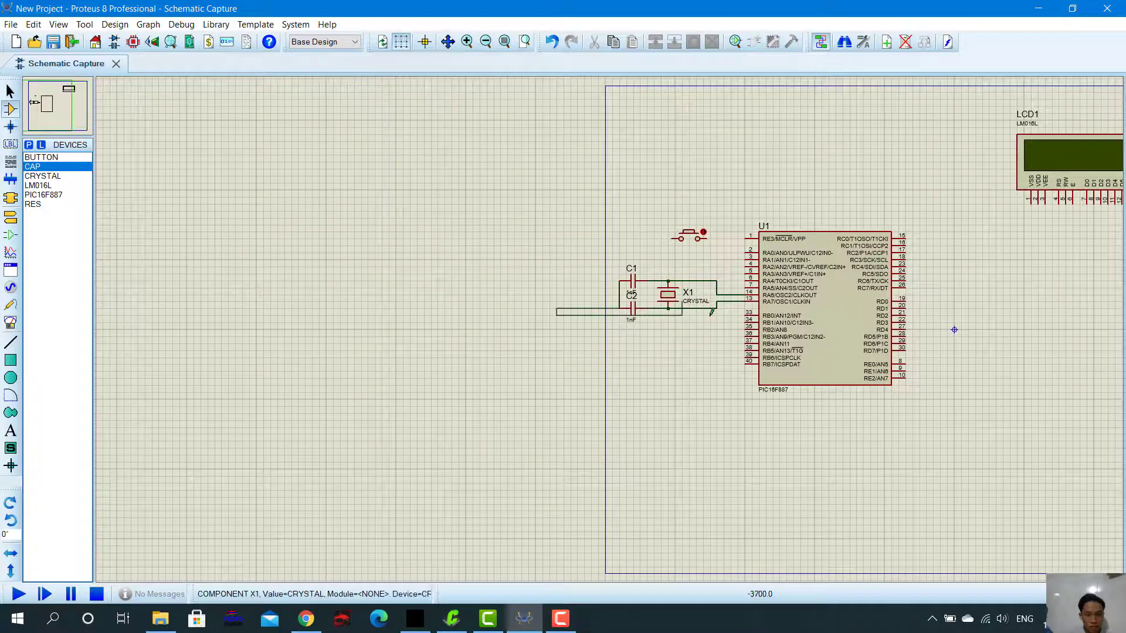
{"action": "left_click", "coordinate": [621, 306]}
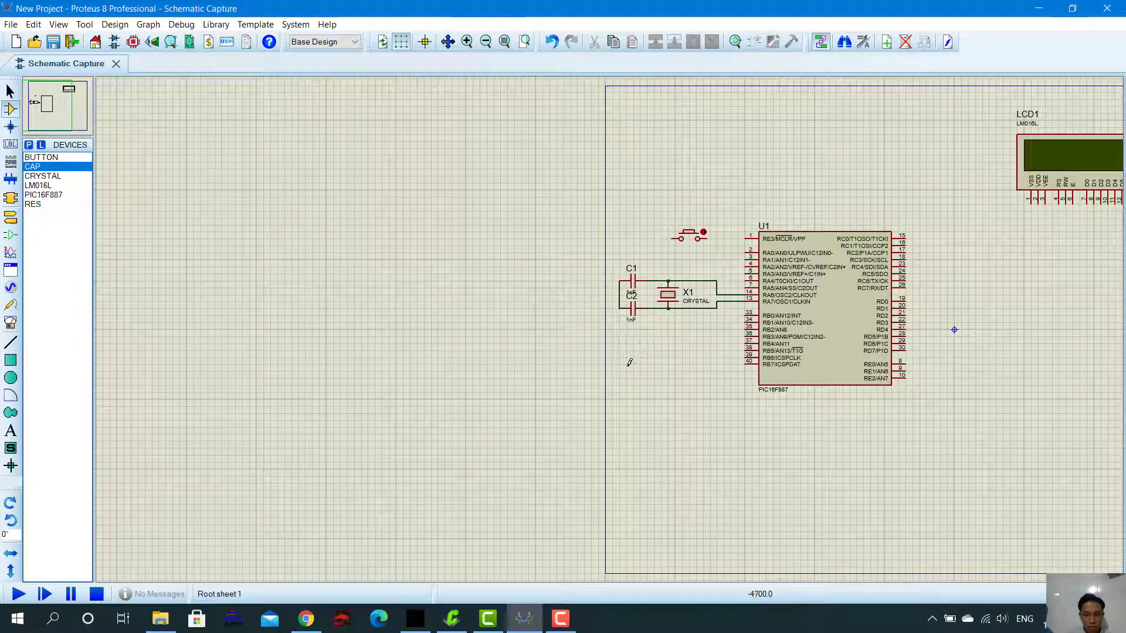
{"action": "double_click", "coordinate": [621, 321]}
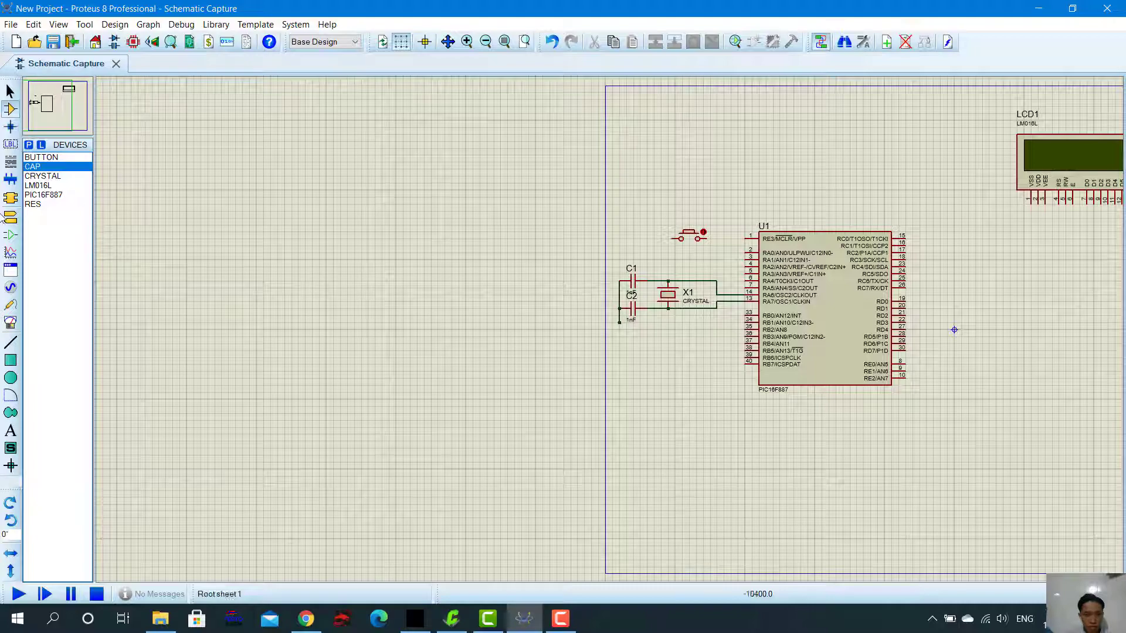
{"action": "left_click", "coordinate": [11, 198]}
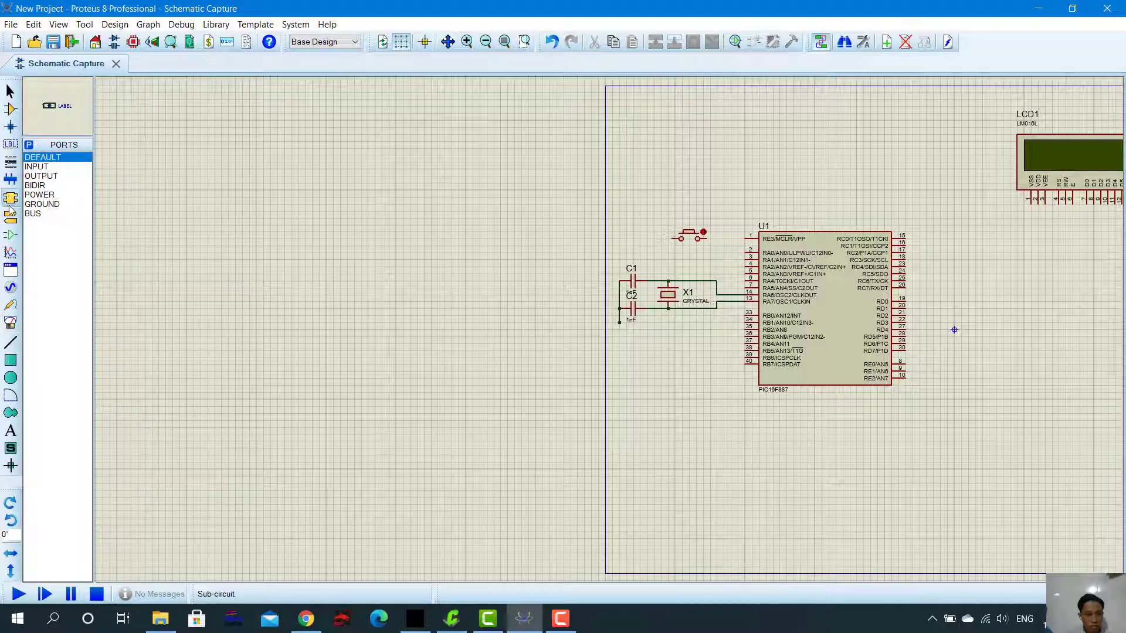
{"action": "left_click", "coordinate": [41, 197]}
{"action": "left_click_drag", "start_coordinate": [619, 344], "coordinate": [710, 392]}
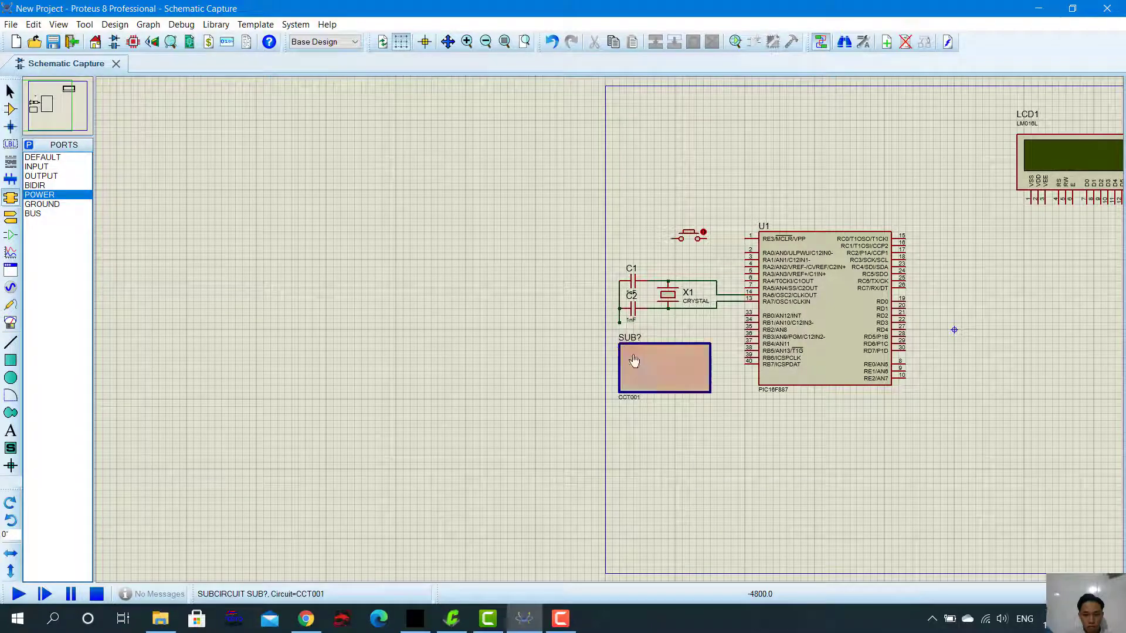
{"action": "right_click", "coordinate": [664, 358]}
{"action": "left_click", "coordinate": [703, 130]}
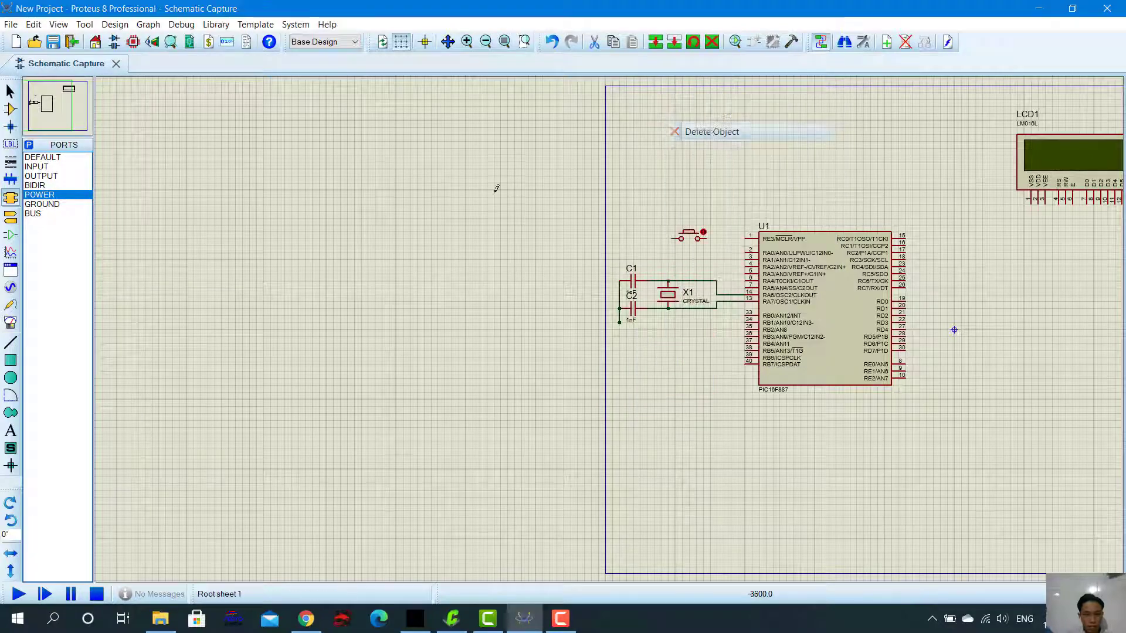
Place a GROUND terminal at the end of the wire stub below the two capacitors.
{"action": "left_click", "coordinate": [11, 218]}
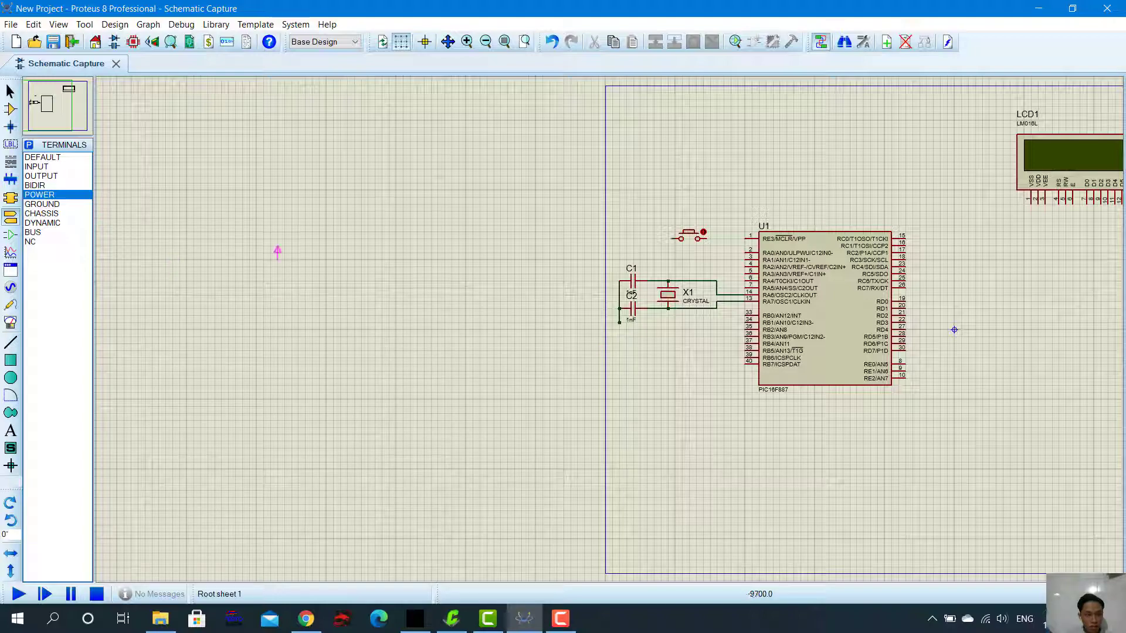
{"action": "left_click", "coordinate": [41, 204]}
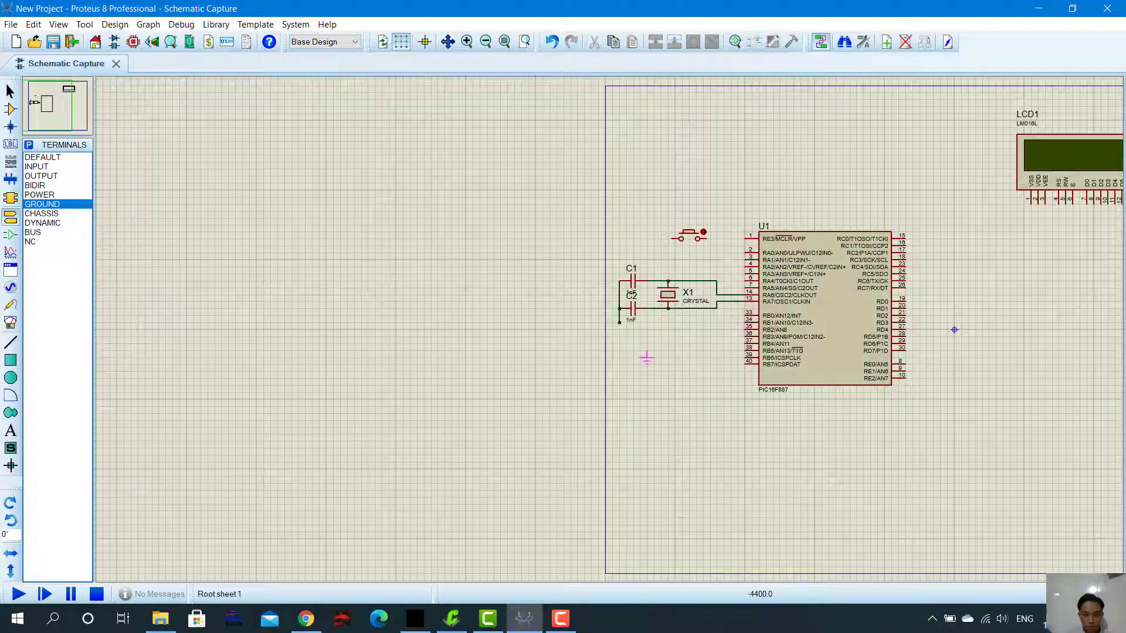
{"action": "left_click", "coordinate": [619, 333]}
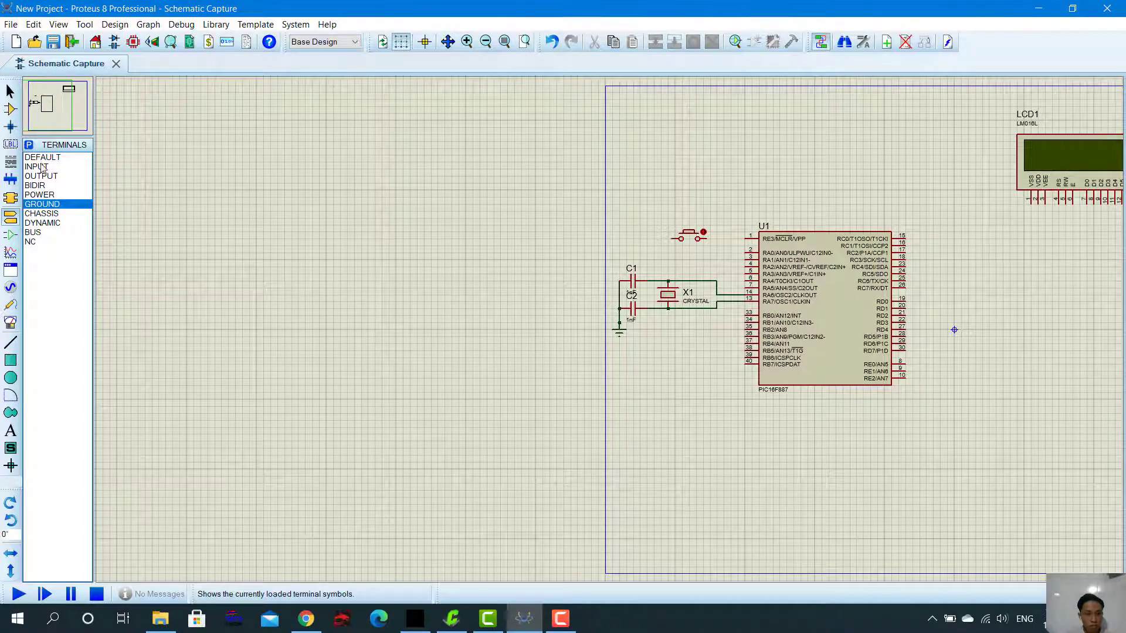
Place a RES resistor above the push button and rotate it clockwise so it stands vertically.
{"action": "left_click", "coordinate": [10, 109]}
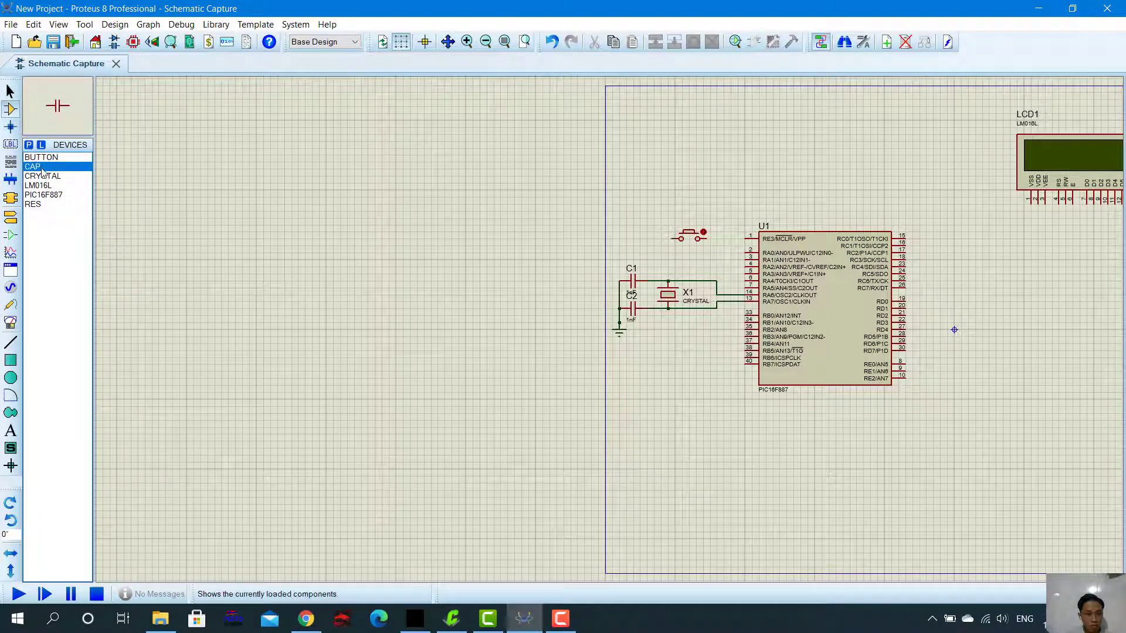
{"action": "left_click", "coordinate": [36, 205]}
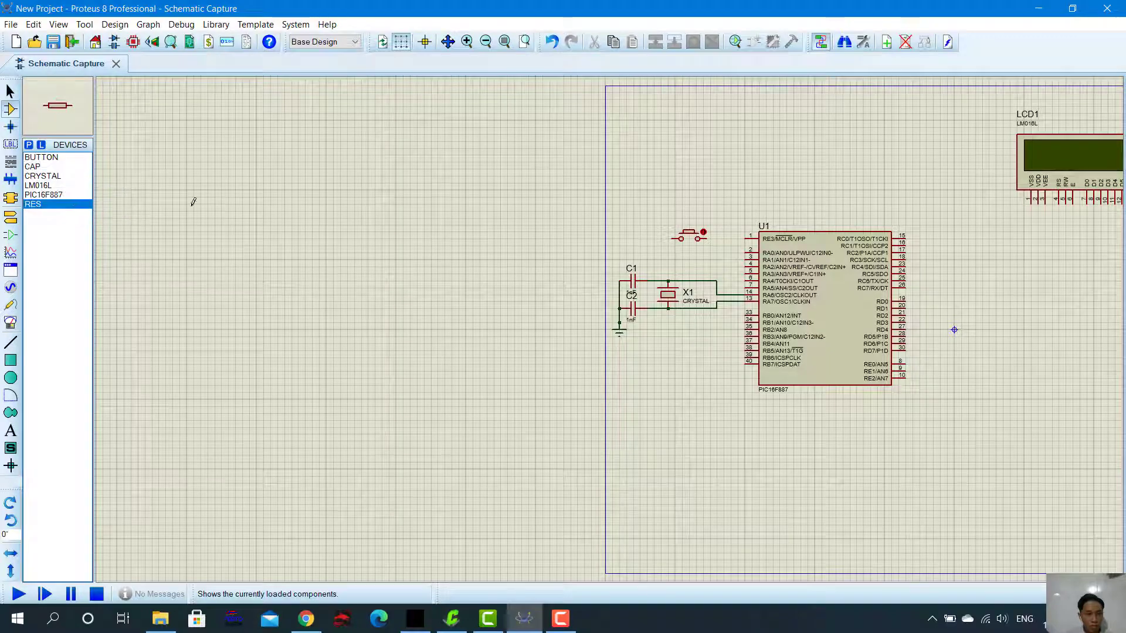
{"action": "left_click", "coordinate": [752, 188]}
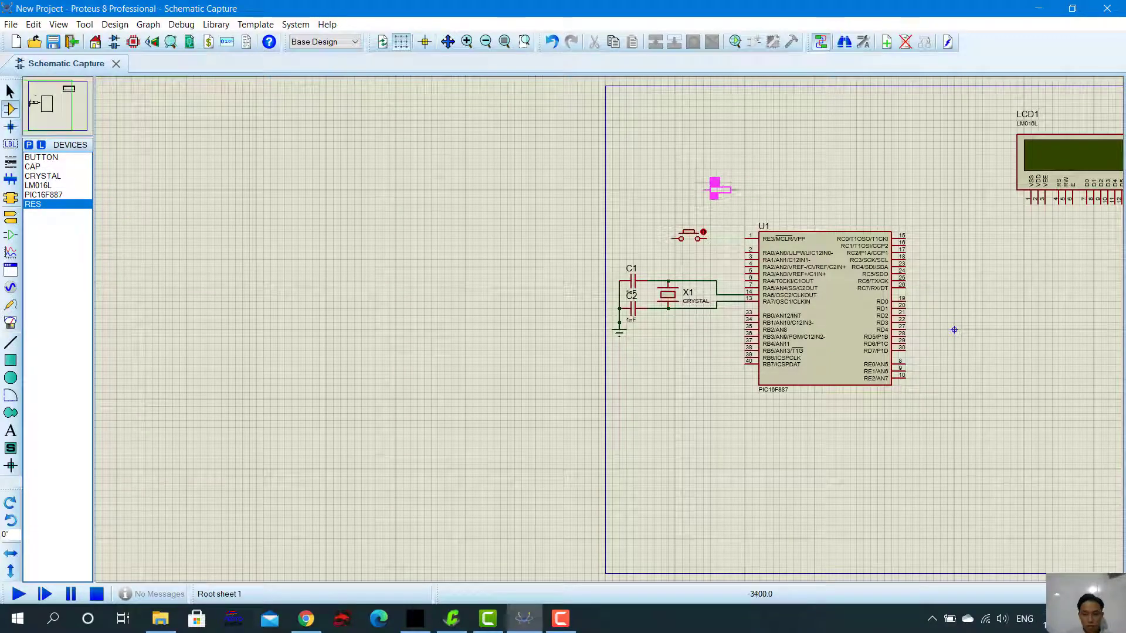
{"action": "left_click", "coordinate": [710, 196]}
{"action": "right_click", "coordinate": [725, 197]}
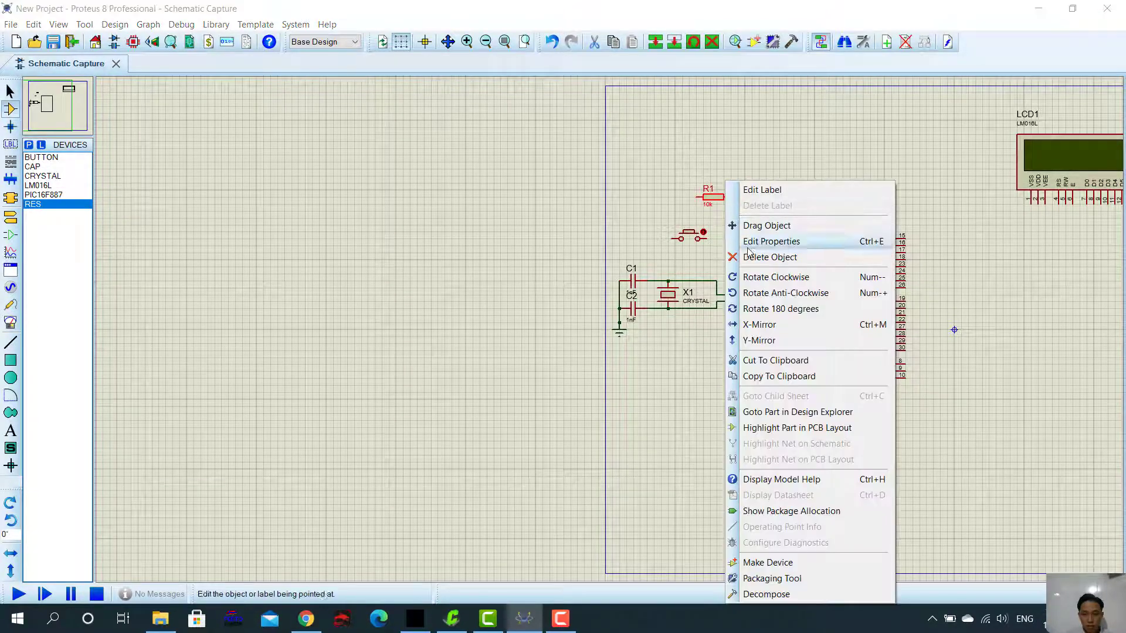
{"action": "left_click", "coordinate": [752, 278]}
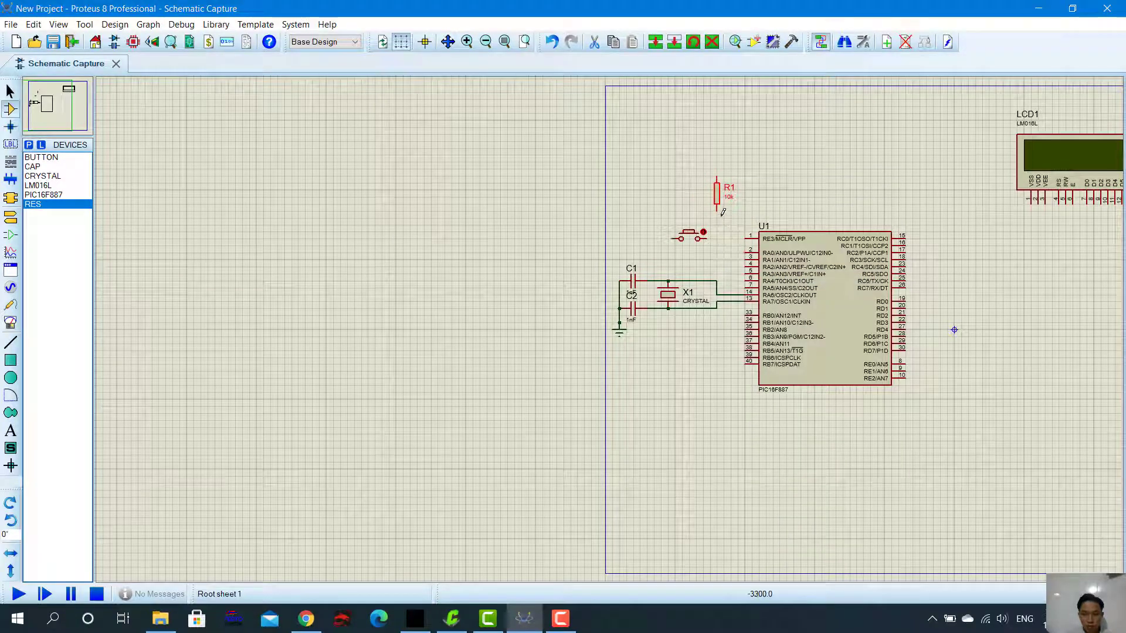
Wire R1's lower pin to the button's right pin and the RE3/MCLR pin, and run a short stub from the button's left pin.
{"action": "left_click", "coordinate": [720, 223]}
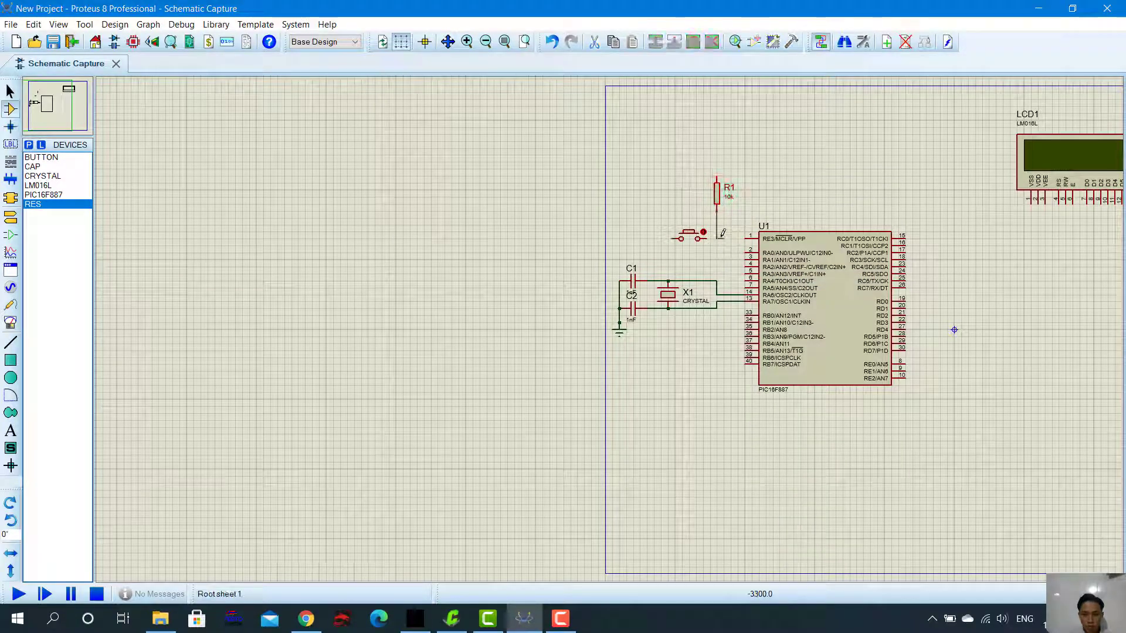
{"action": "left_click", "coordinate": [715, 235]}
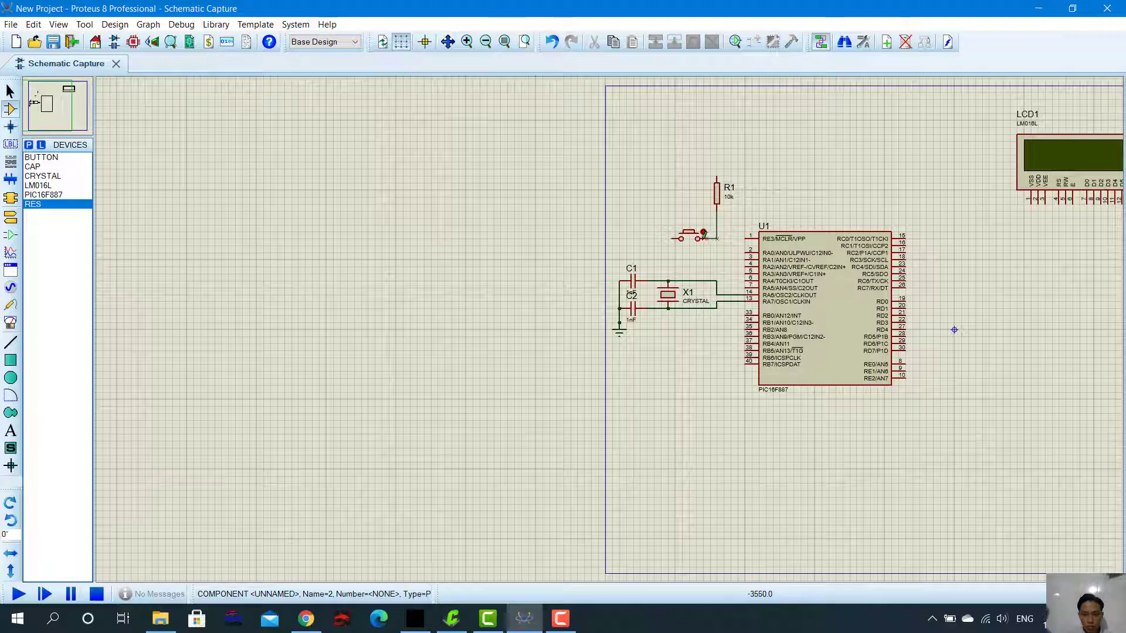
{"action": "left_click", "coordinate": [753, 236]}
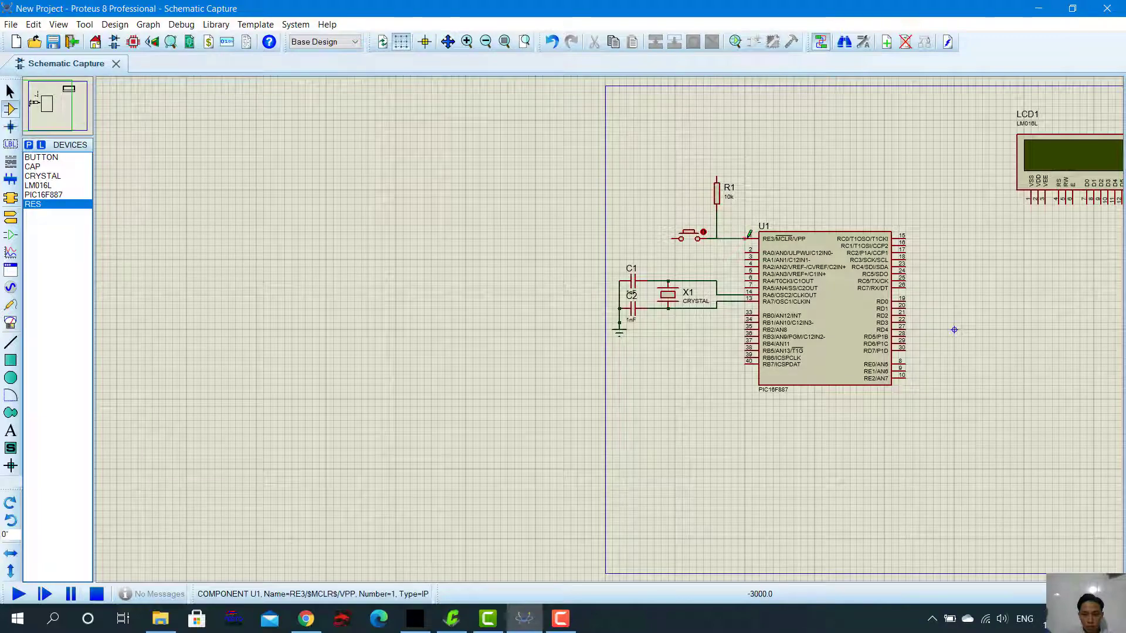
{"action": "left_click", "coordinate": [672, 237]}
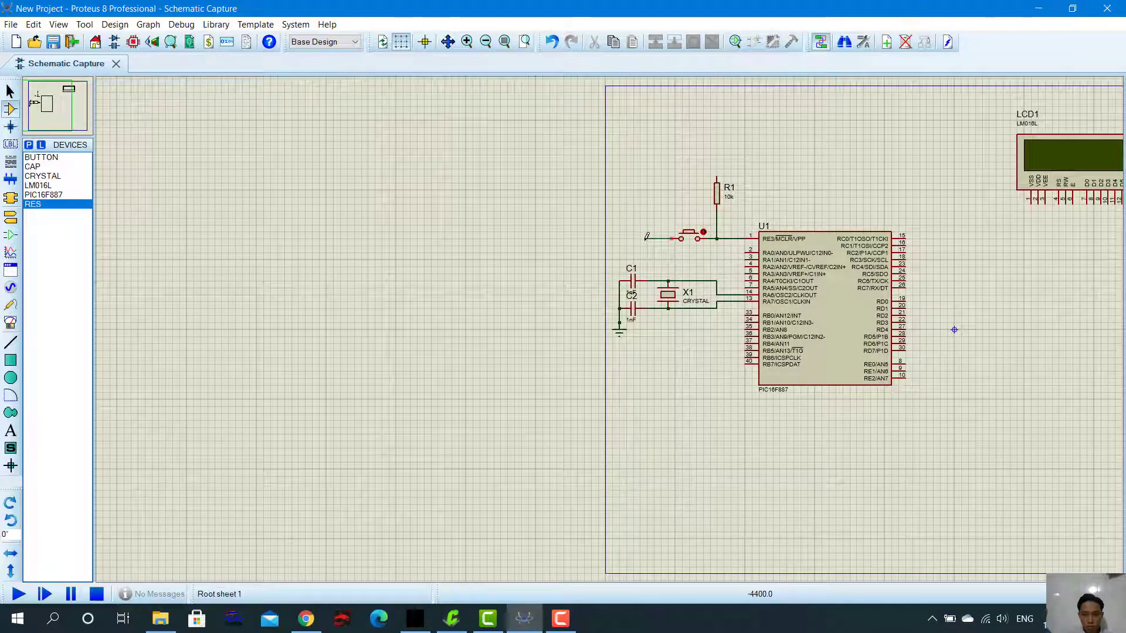
{"action": "double_click", "coordinate": [646, 245]}
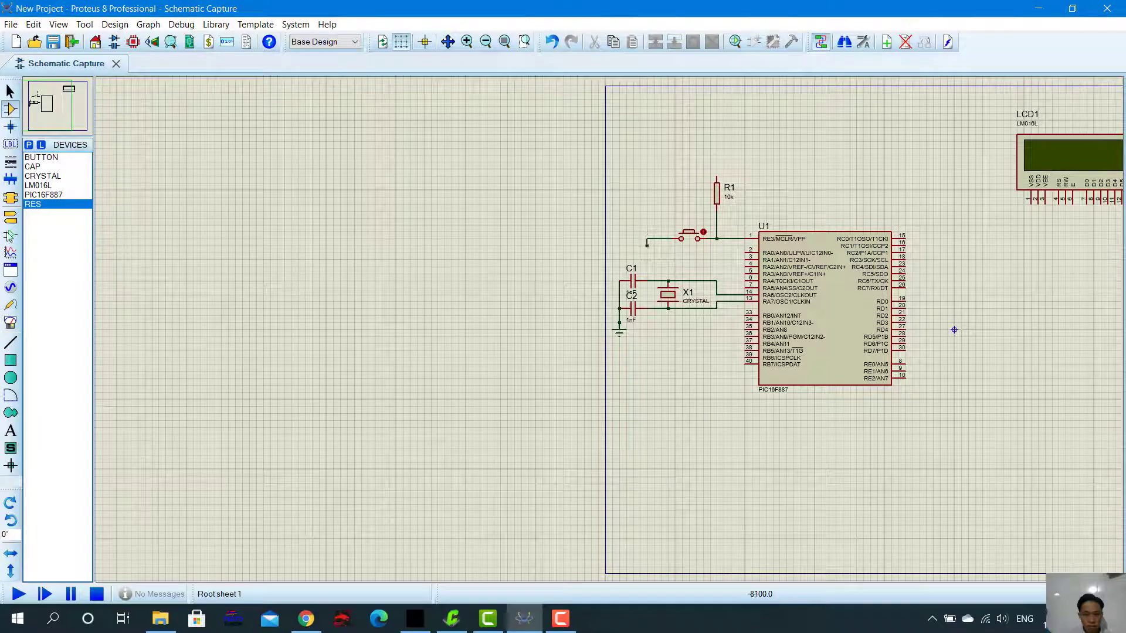
Place a GROUND terminal at the end of the button's wire stub and a POWER terminal on R1's upper pin.
{"action": "left_click", "coordinate": [11, 217]}
{"action": "left_click", "coordinate": [42, 215]}
{"action": "left_click", "coordinate": [42, 204]}
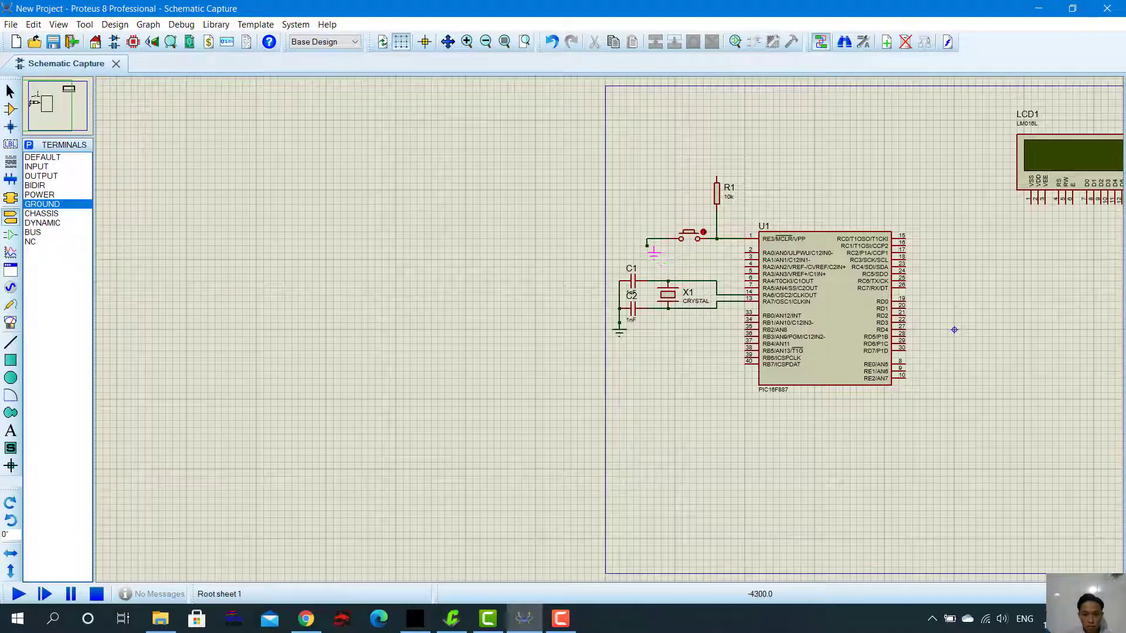
{"action": "left_click", "coordinate": [647, 252]}
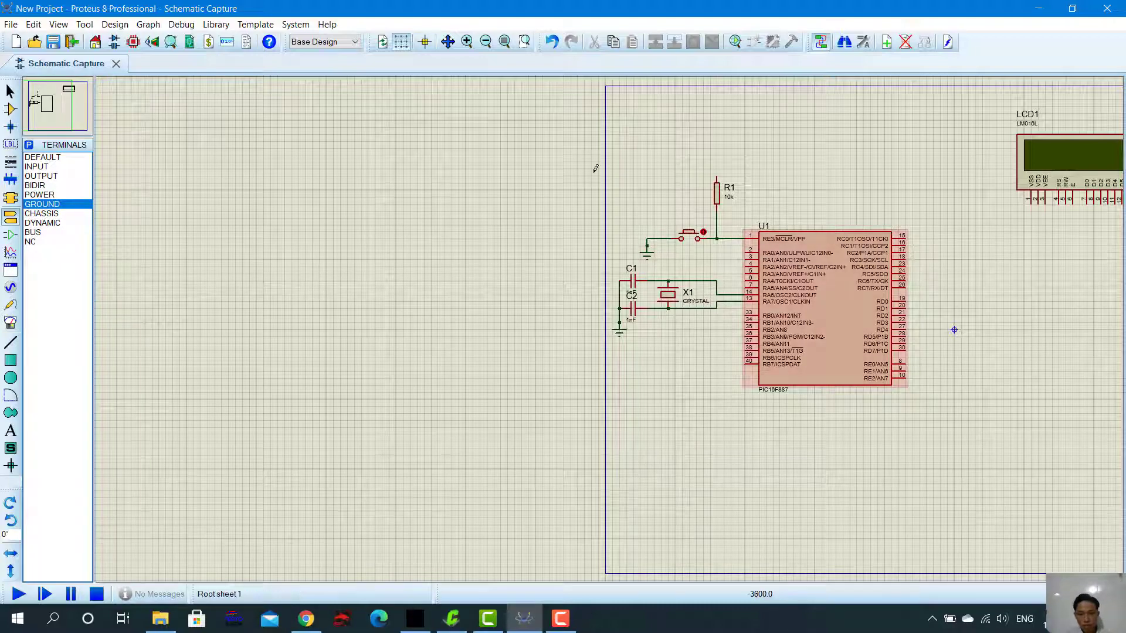
{"action": "left_click", "coordinate": [44, 194]}
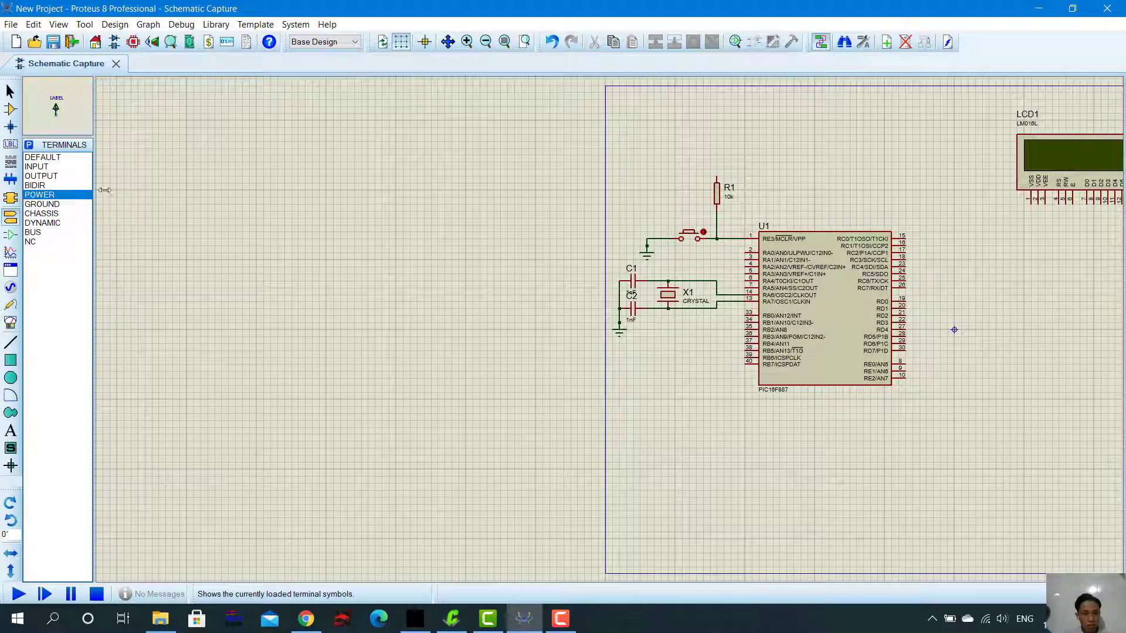
{"action": "left_click", "coordinate": [716, 170]}
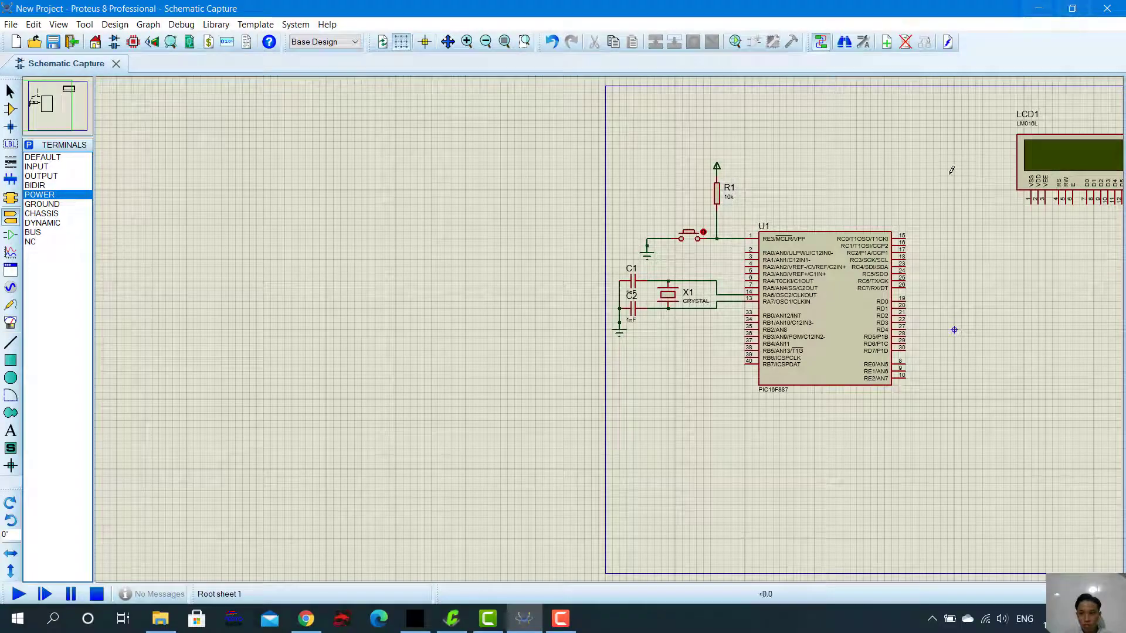
Wire the microcontroller's RD0, RD1, RD2 and RD3 pins to the LCD's D0, D1, D2 and D3 pins.
{"action": "left_click_drag", "start_coordinate": [947, 176], "coordinate": [870, 174]}
{"action": "left_click", "coordinate": [63, 106]}
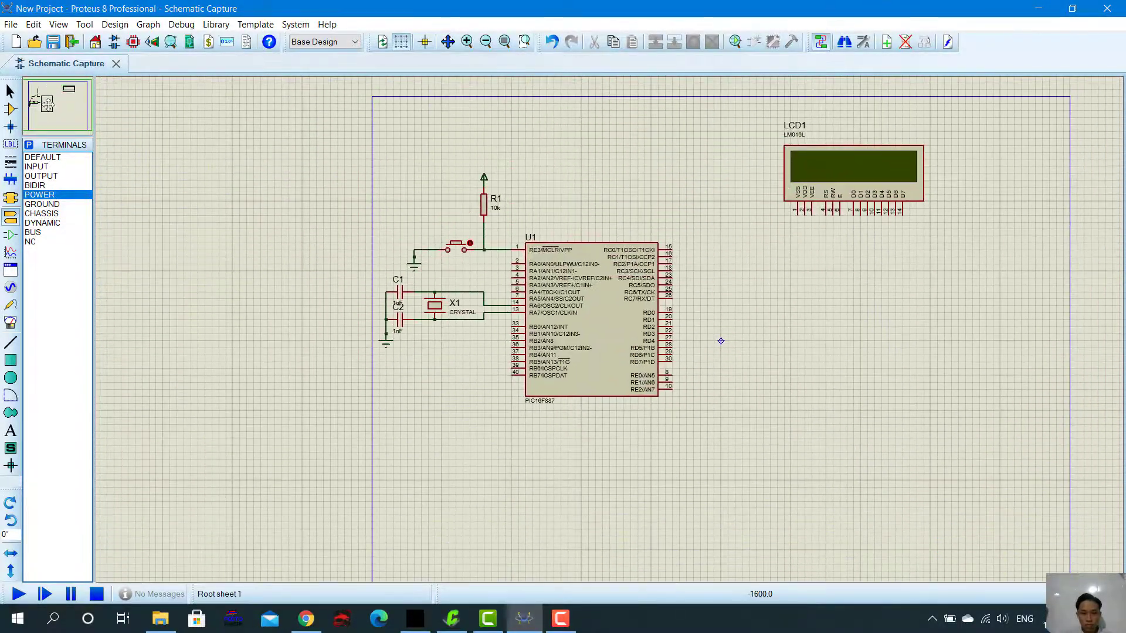
{"action": "left_click", "coordinate": [48, 104]}
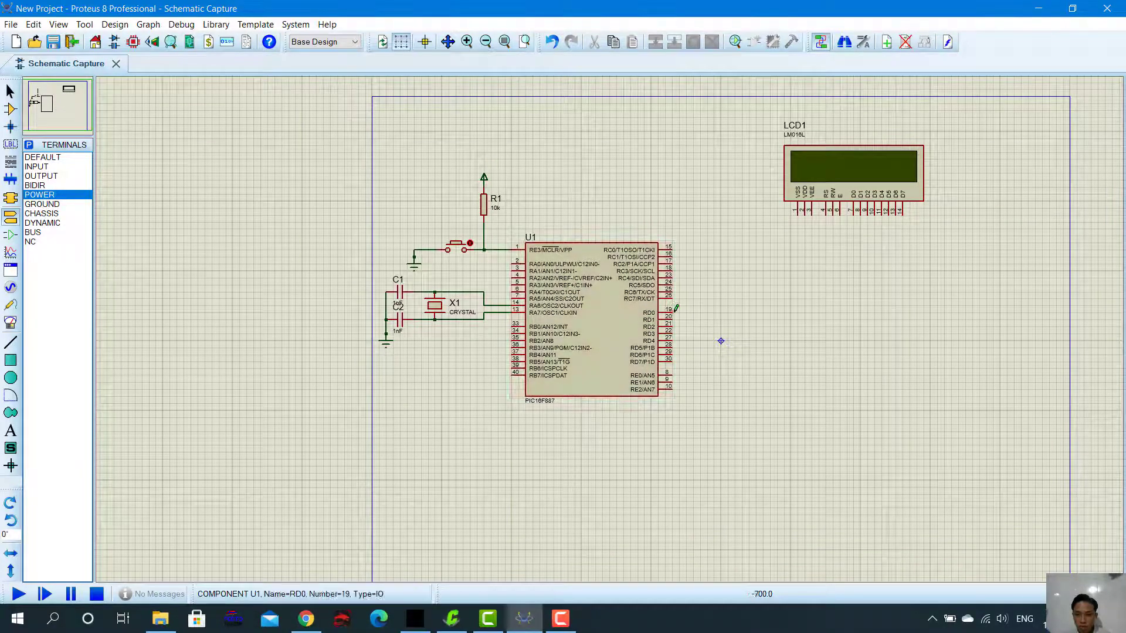
{"action": "left_click", "coordinate": [704, 311]}
{"action": "left_click", "coordinate": [856, 210]}
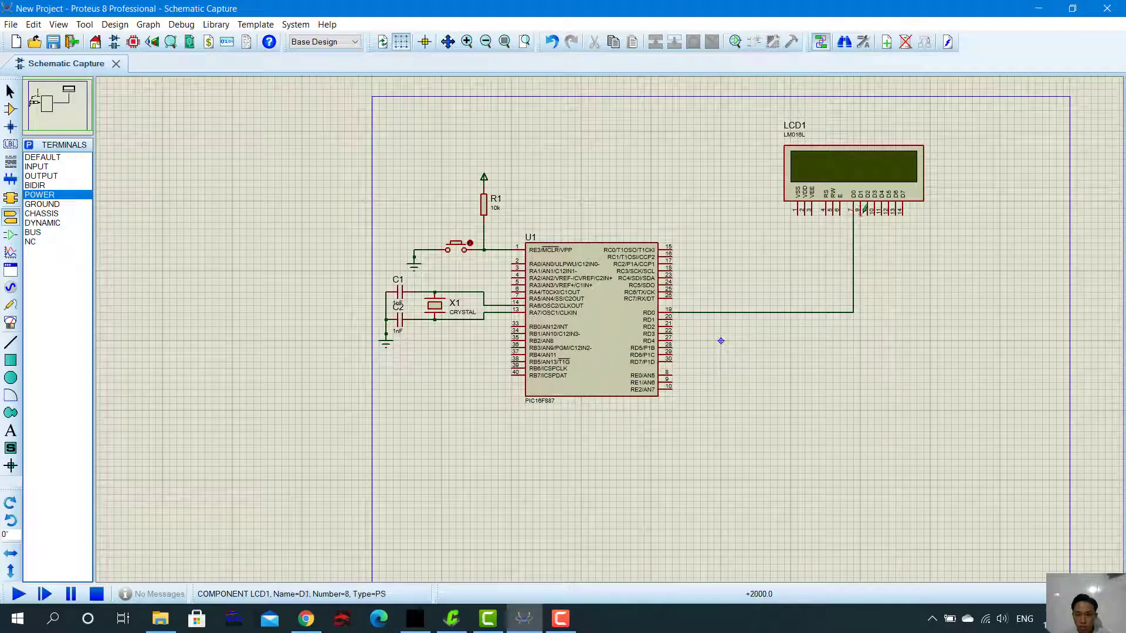
{"action": "left_click", "coordinate": [864, 209]}
{"action": "left_click", "coordinate": [672, 320]}
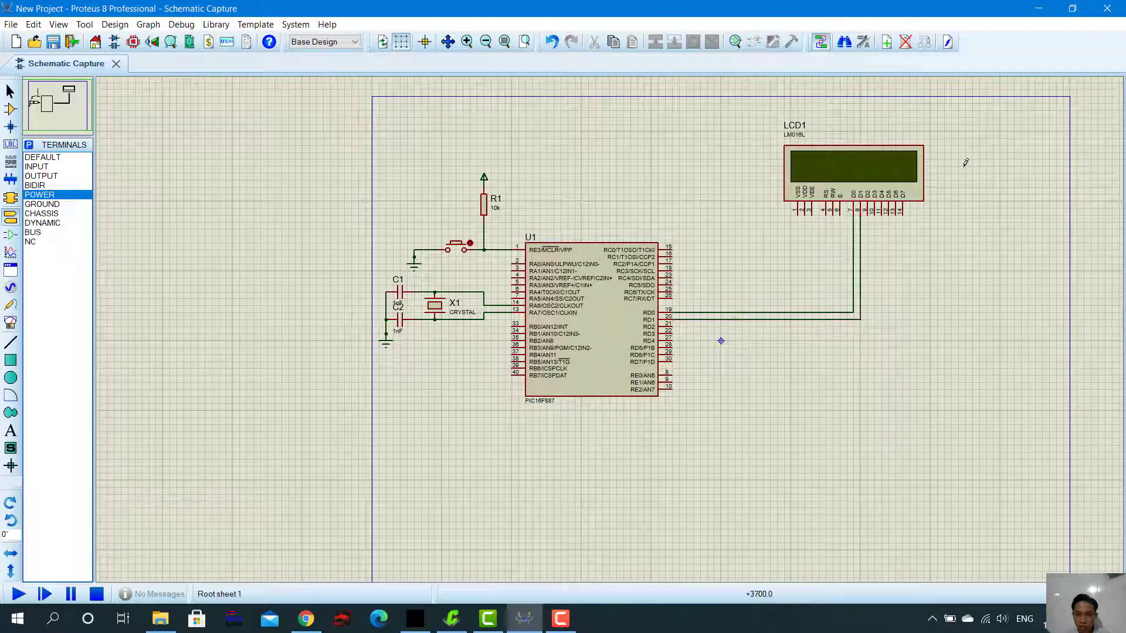
{"action": "left_click", "coordinate": [867, 210]}
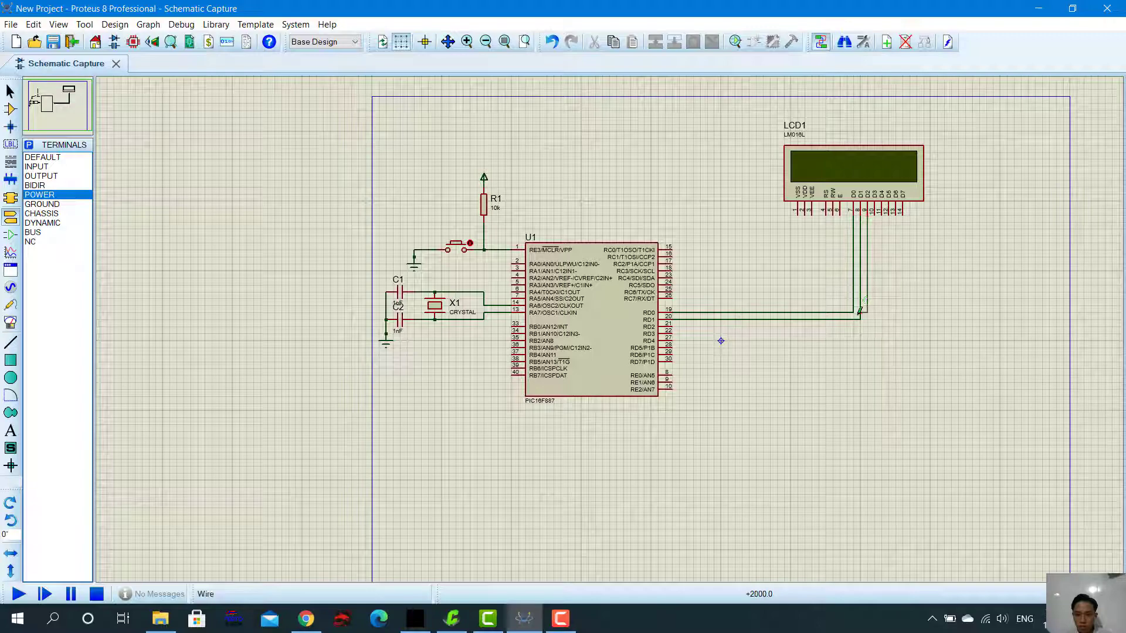
{"action": "left_click", "coordinate": [672, 326]}
{"action": "left_click", "coordinate": [672, 334]}
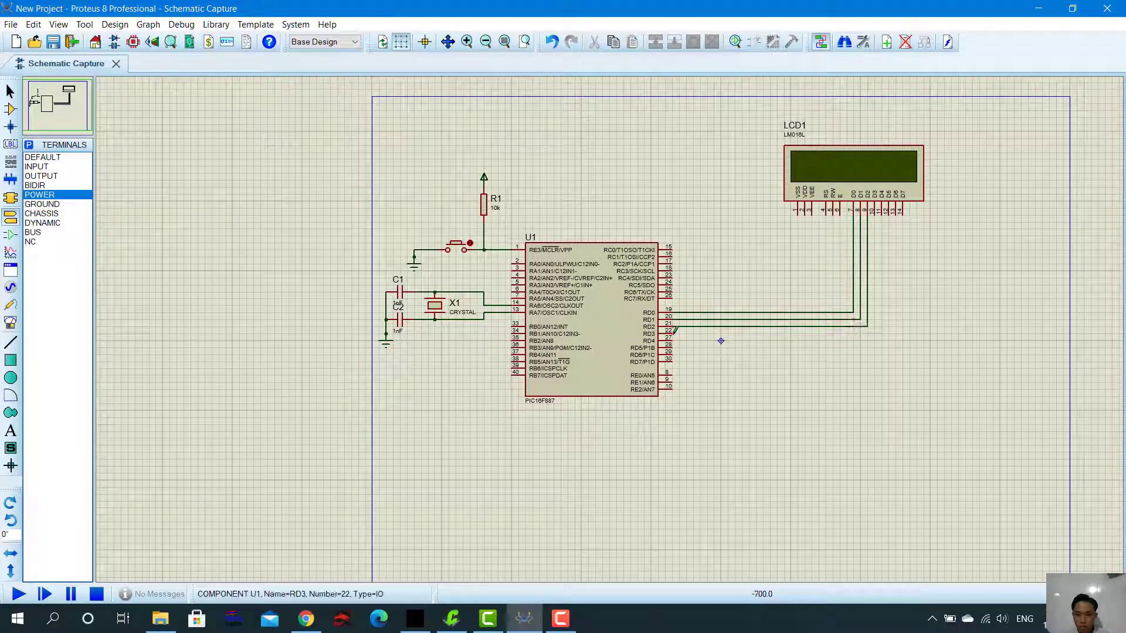
{"action": "left_click", "coordinate": [881, 213]}
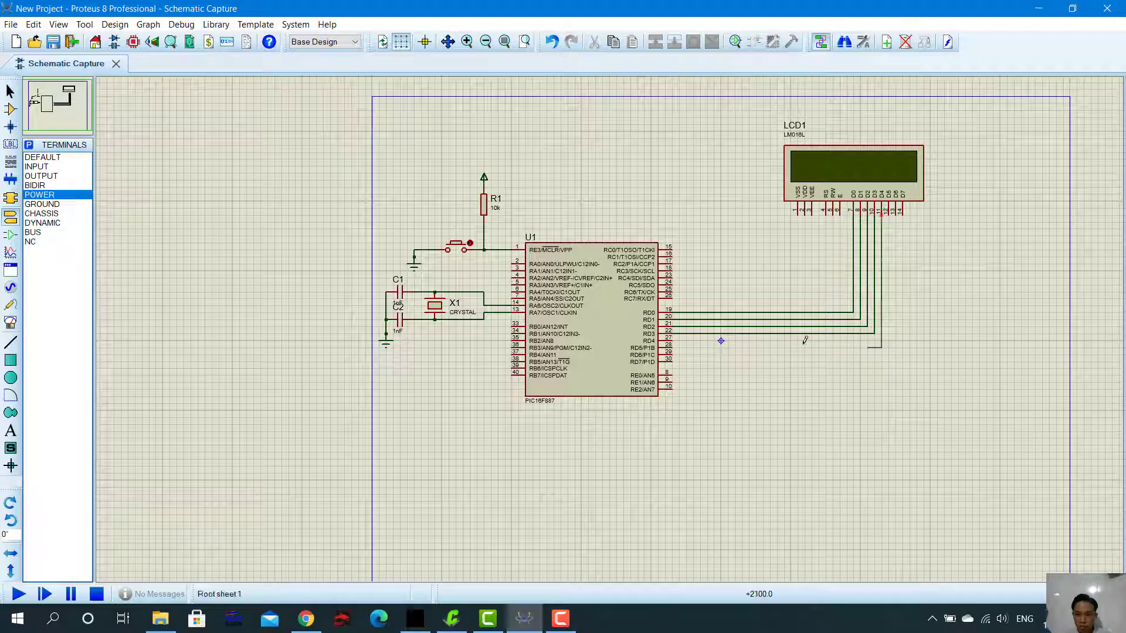
Wire the microcontroller's RD4, RD5 and RD6 pins to the LCD's D4, D5 and D6 pins.
{"action": "left_click", "coordinate": [673, 340]}
{"action": "left_click", "coordinate": [673, 346]}
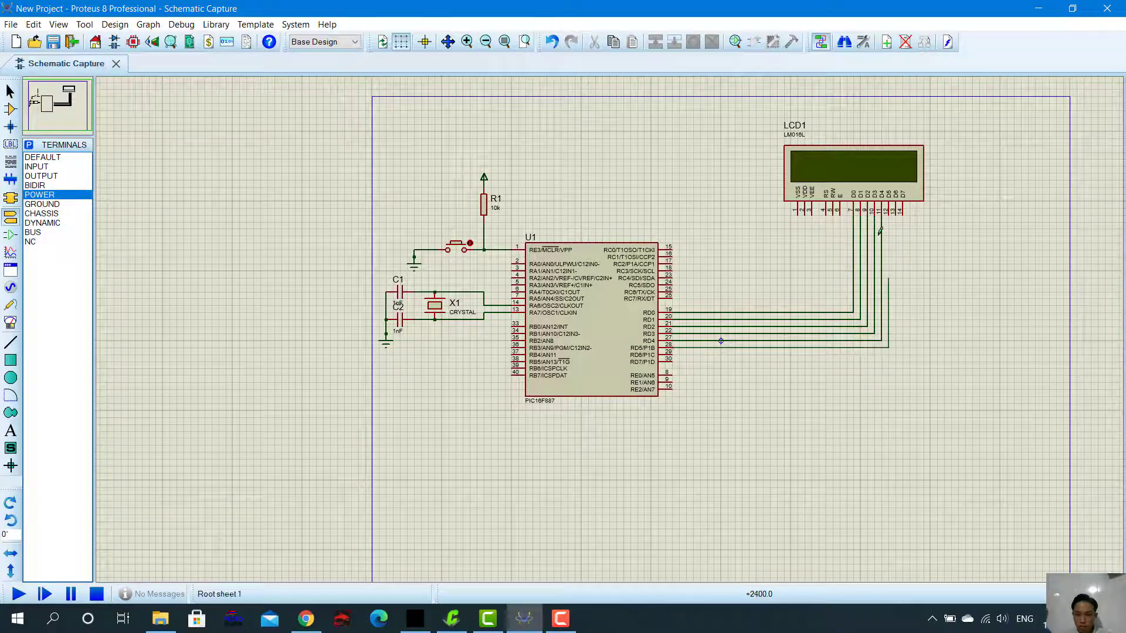
{"action": "left_click", "coordinate": [889, 208]}
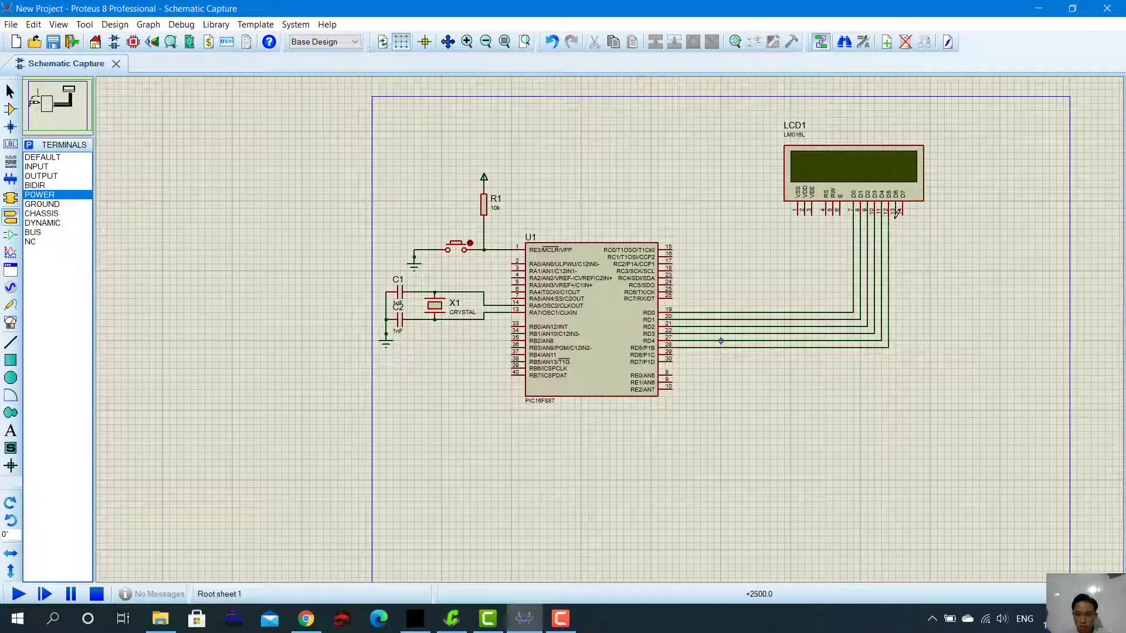
{"action": "left_click", "coordinate": [896, 212]}
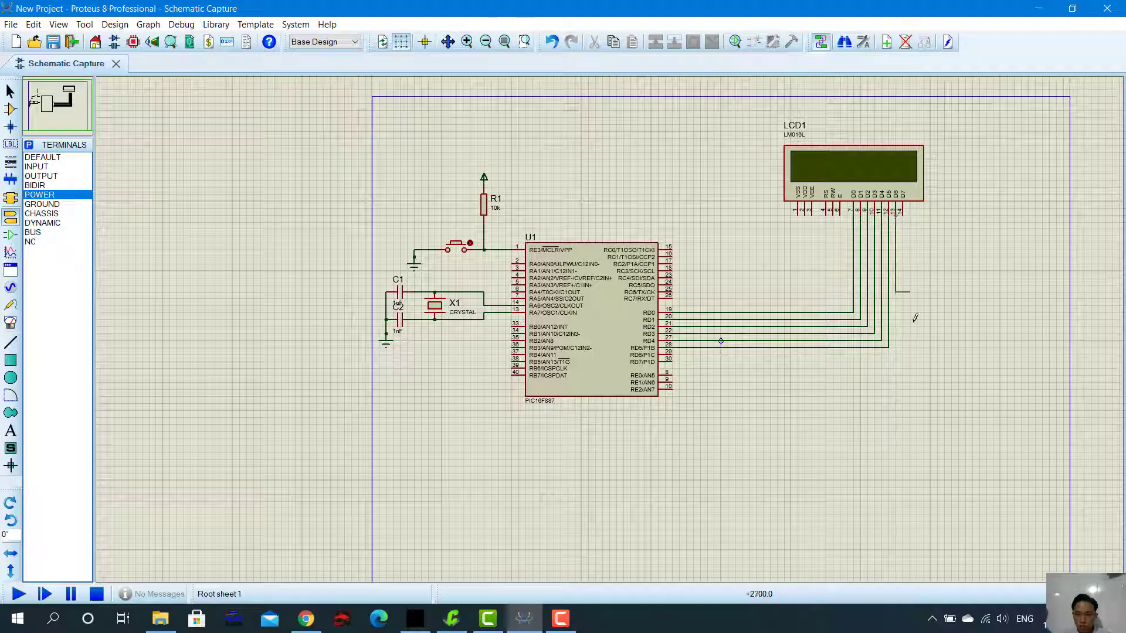
{"action": "left_click", "coordinate": [677, 354]}
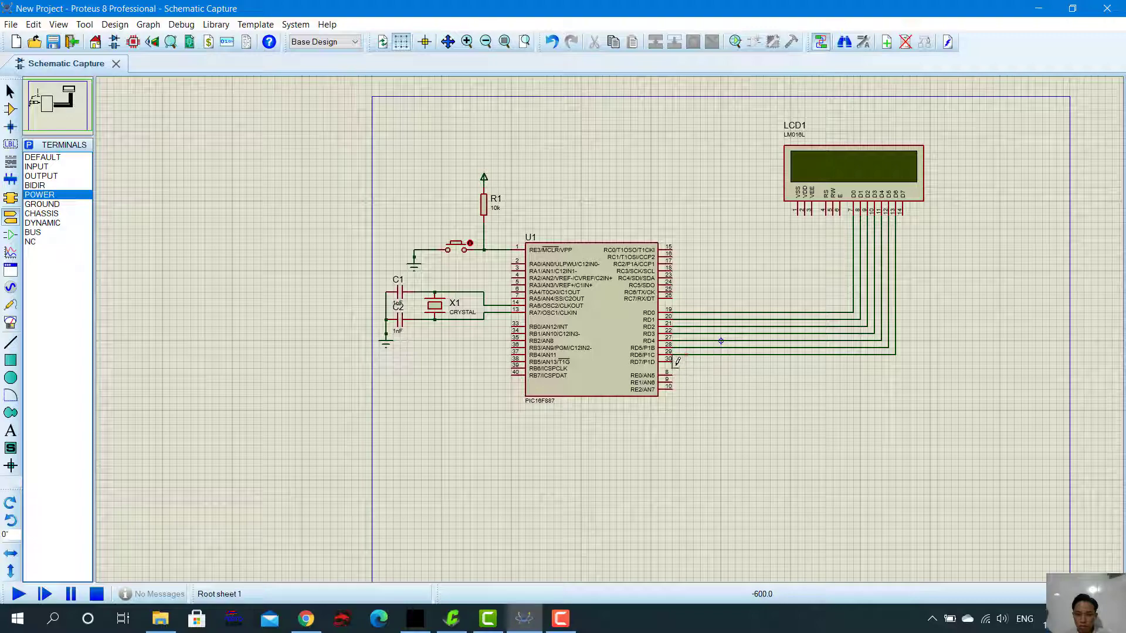
Delete the stray POWER terminal sitting at the microcontroller's RD6 and RD7 pins.
{"action": "right_click", "coordinate": [685, 355]}
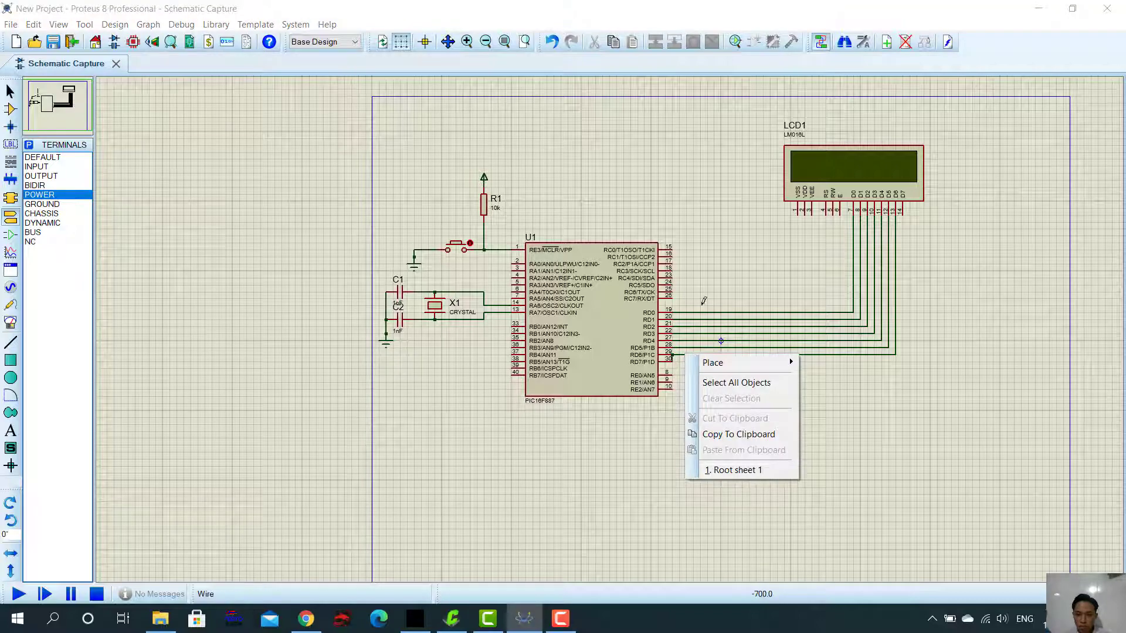
{"action": "left_click", "coordinate": [940, 394]}
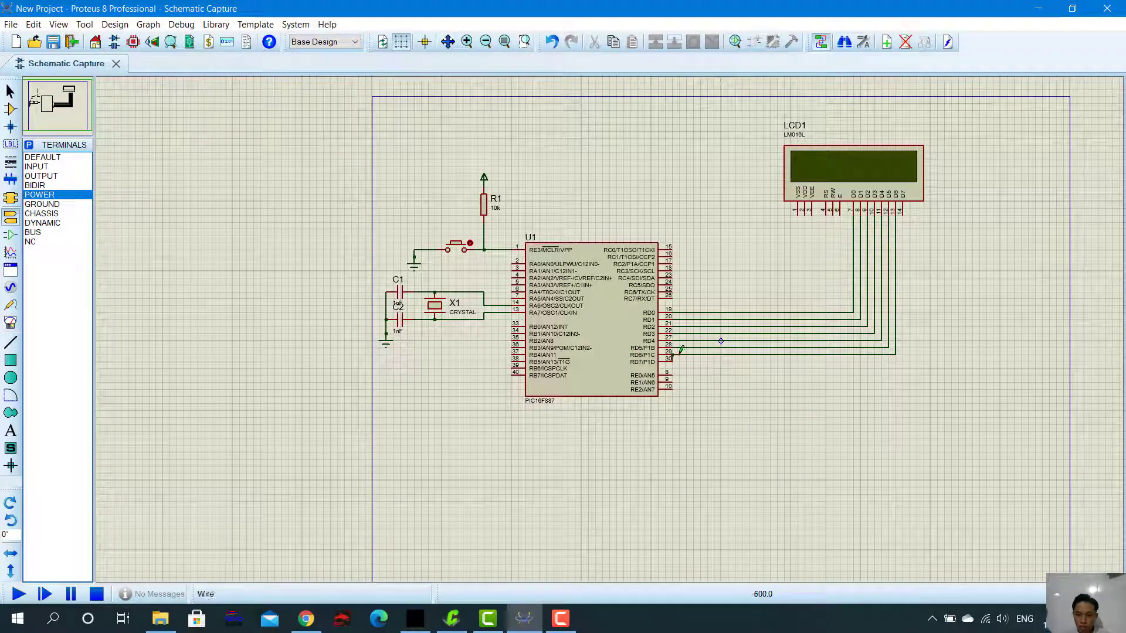
{"action": "right_click", "coordinate": [674, 355]}
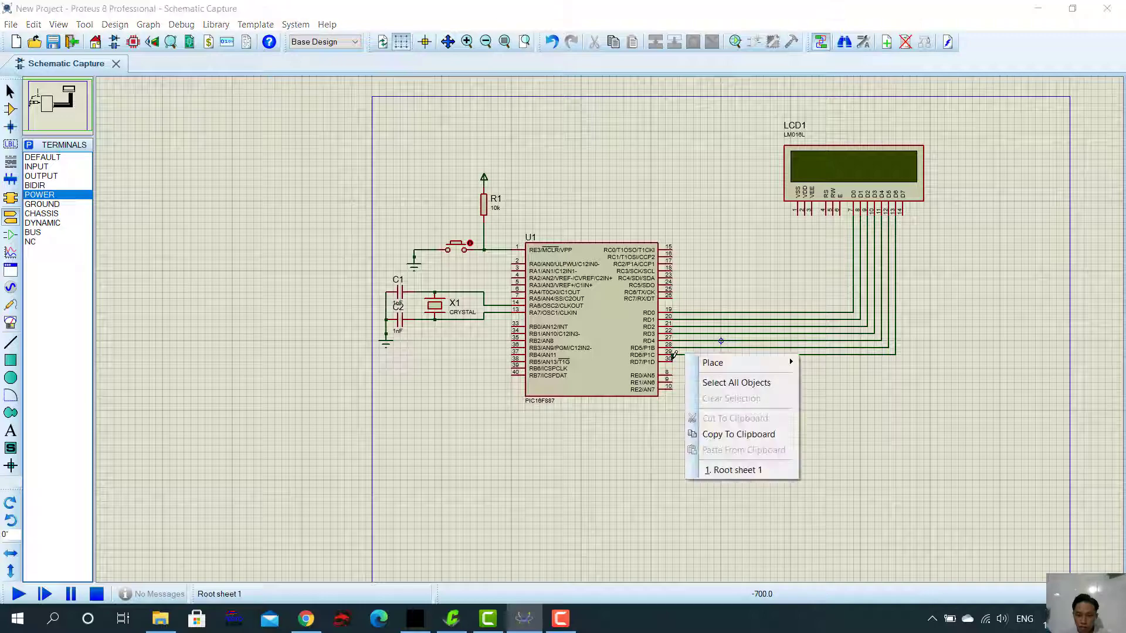
{"action": "key", "text": "Escape"}
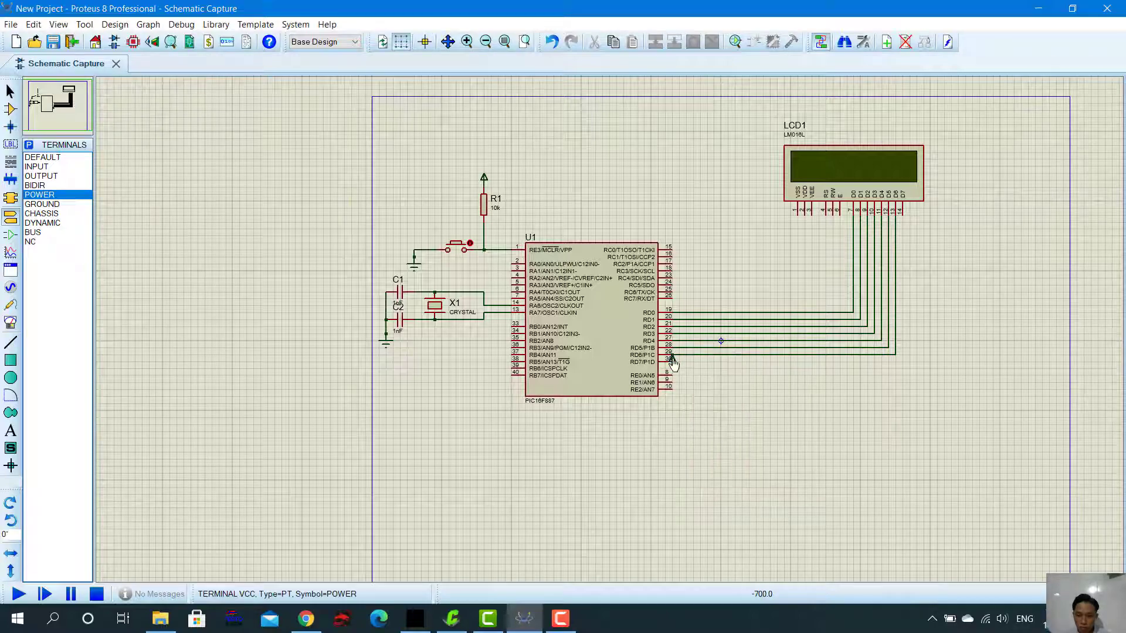
{"action": "right_click", "coordinate": [672, 358]}
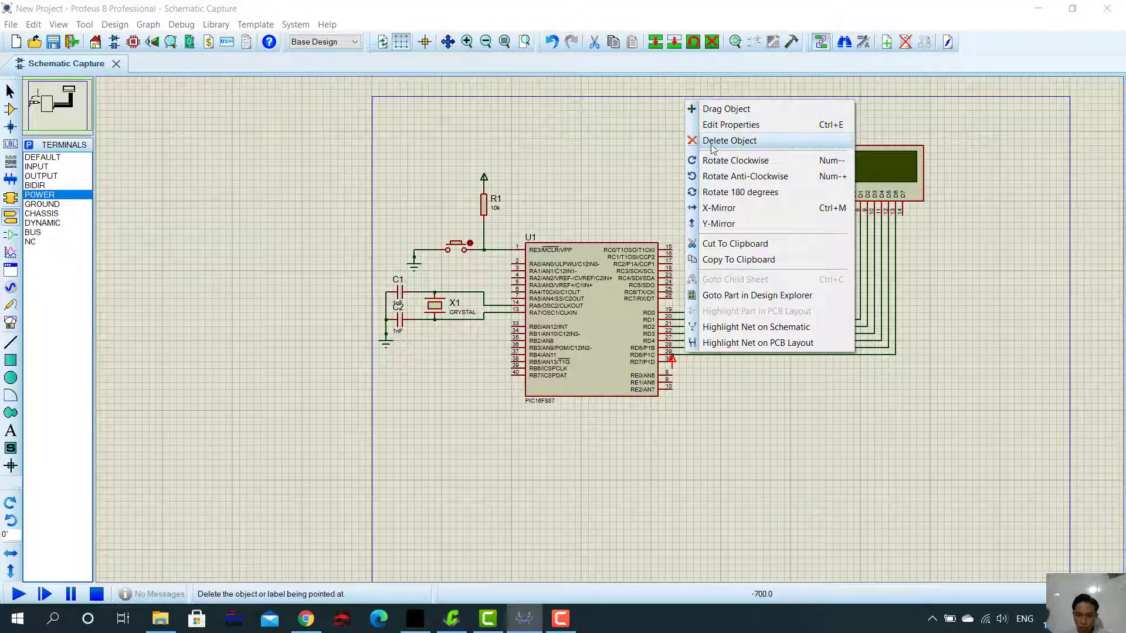
{"action": "key", "text": "Escape"}
{"action": "left_click", "coordinate": [714, 345]}
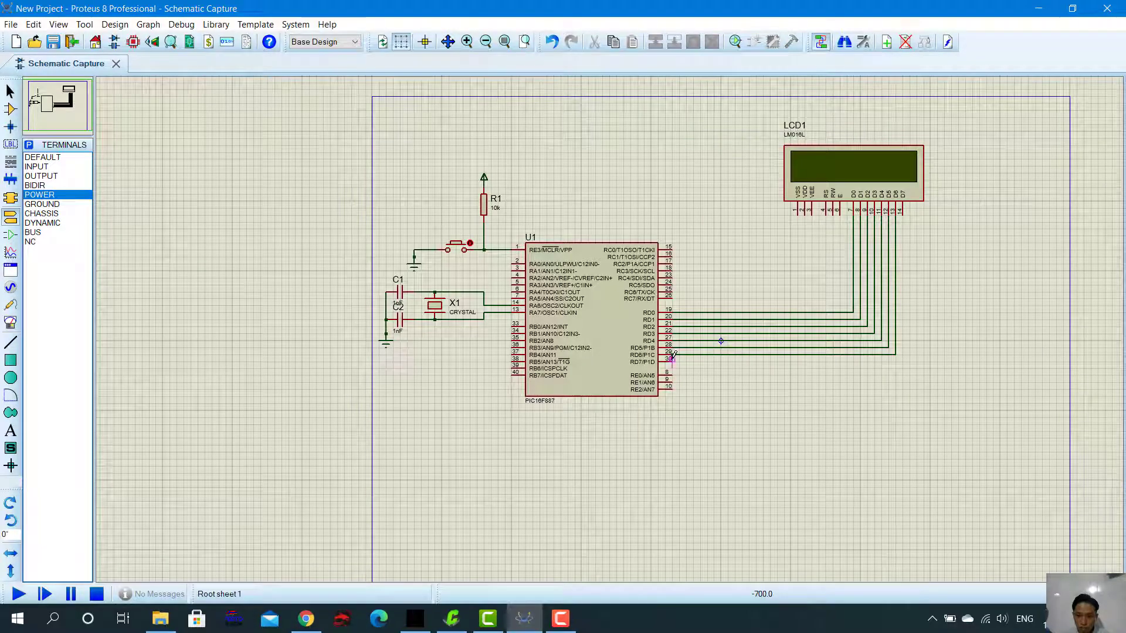
{"action": "key", "text": "Escape"}
{"action": "right_click", "coordinate": [673, 356]}
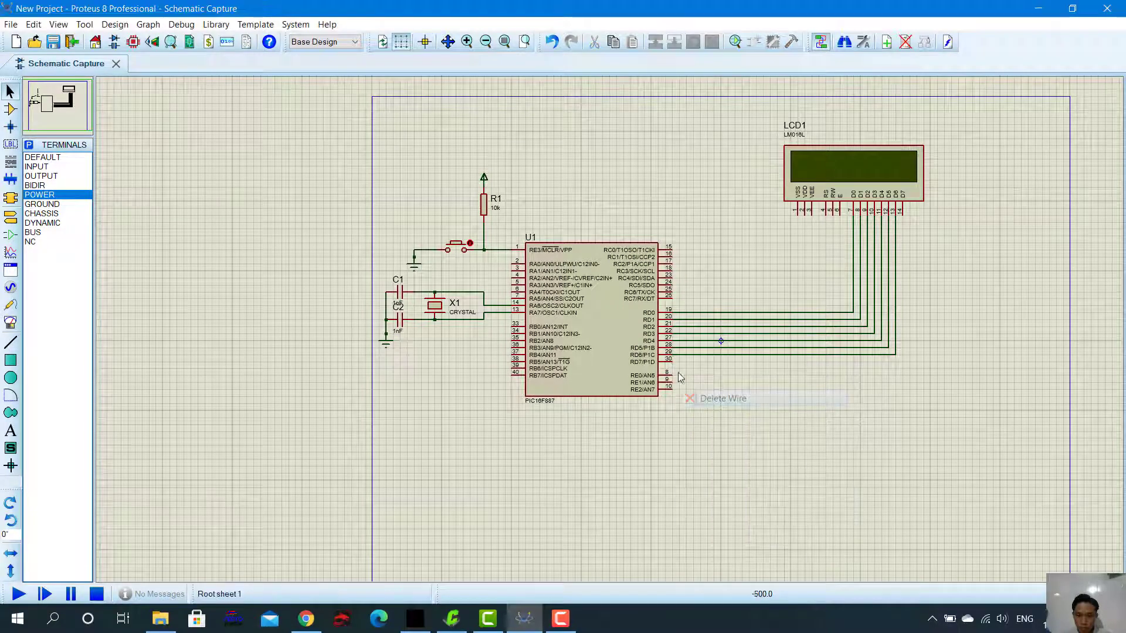
{"action": "key", "text": "Escape"}
Wire the microcontroller's RD7 pin to the LCD's D7 pin.
{"action": "left_click", "coordinate": [673, 355]}
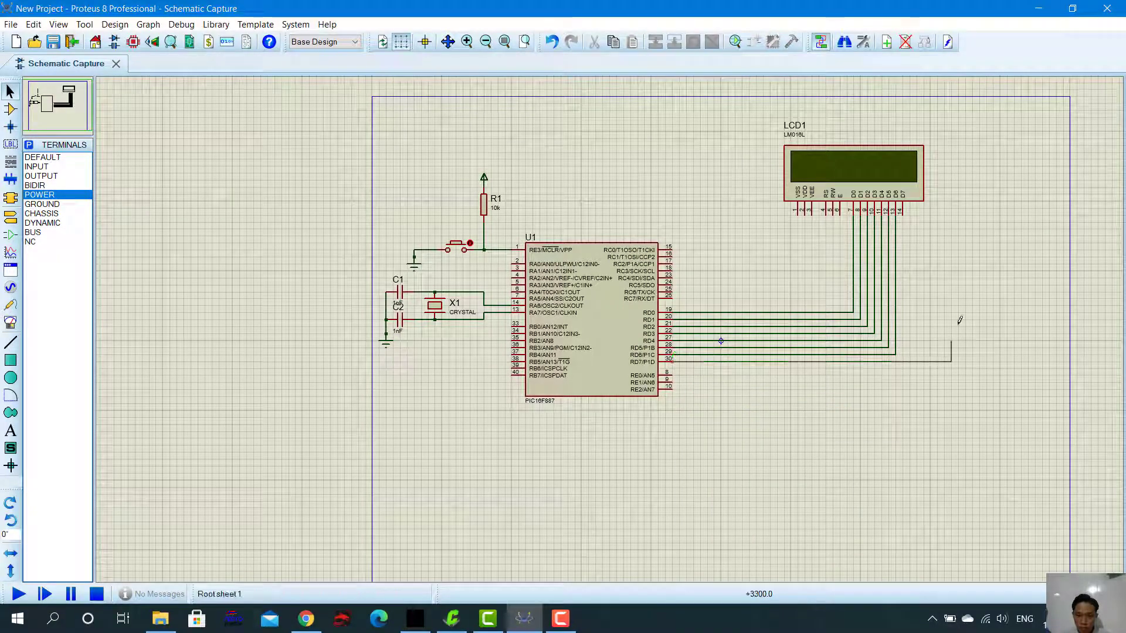
{"action": "left_click", "coordinate": [903, 210]}
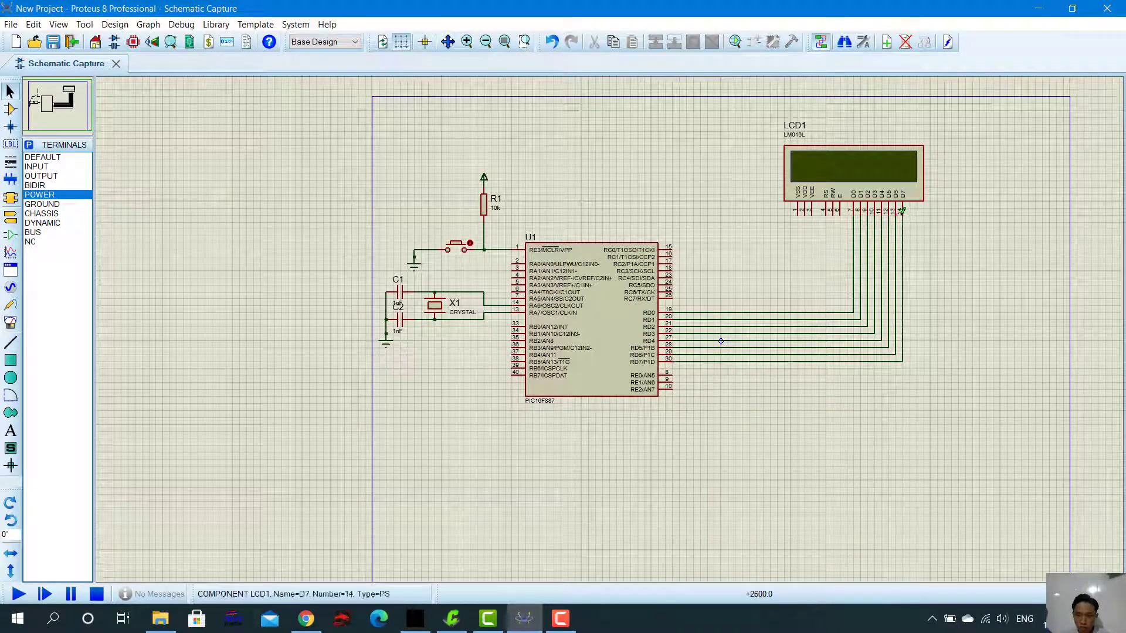
Wire the LCD's VSS pin to a POWER terminal placed above and to the left of the pin.
{"action": "left_click", "coordinate": [799, 210]}
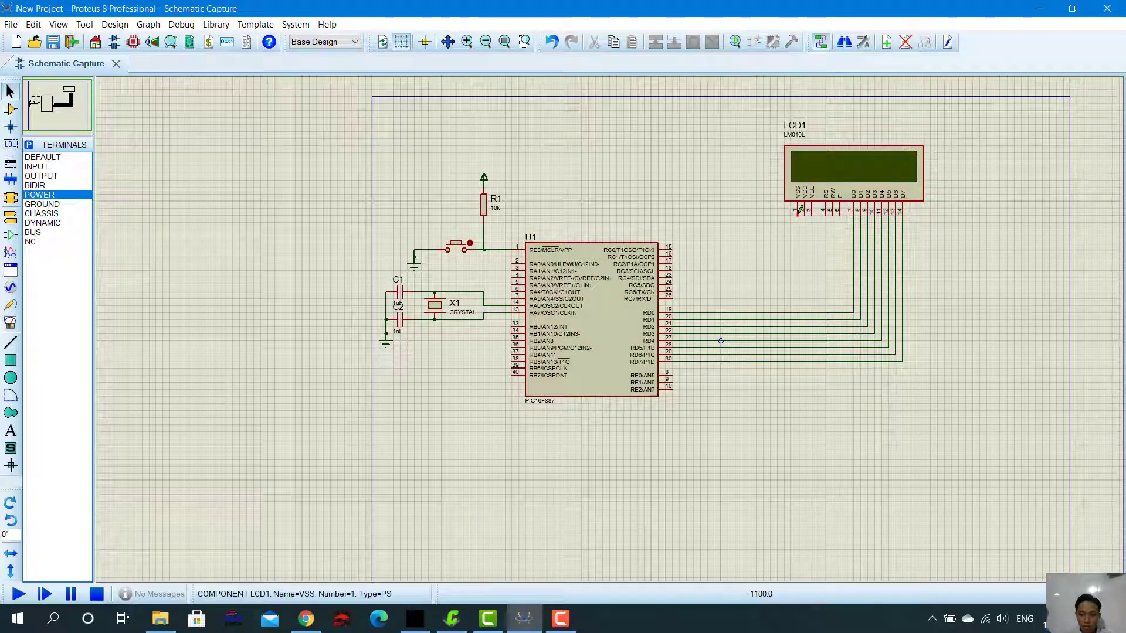
{"action": "double_click", "coordinate": [699, 201]}
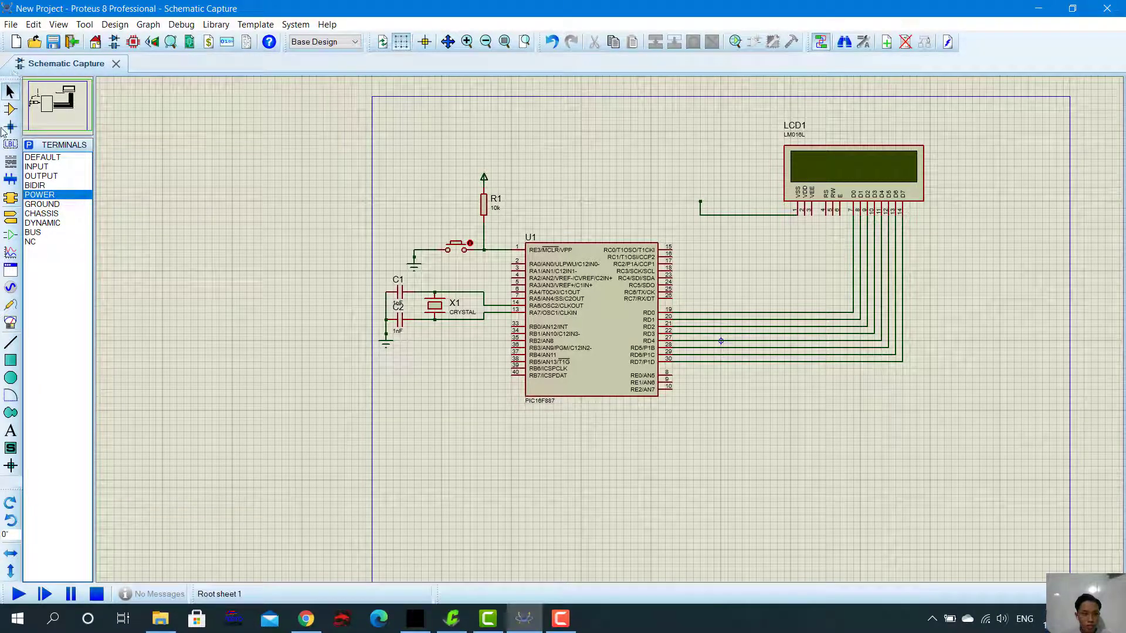
{"action": "left_click", "coordinate": [39, 195]}
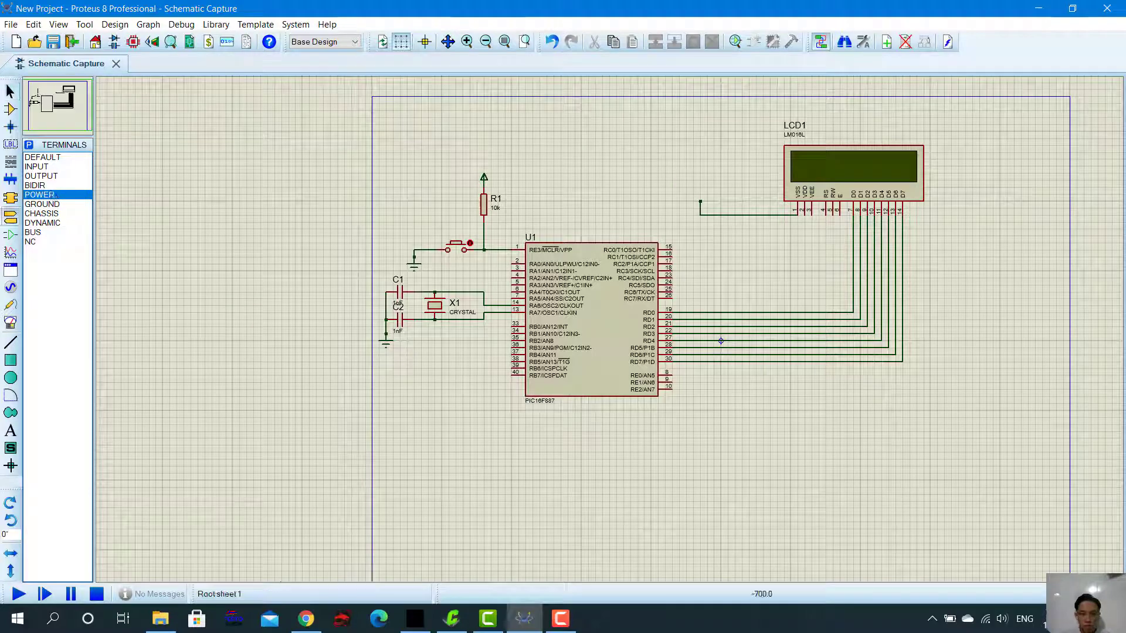
{"action": "left_click", "coordinate": [699, 201]}
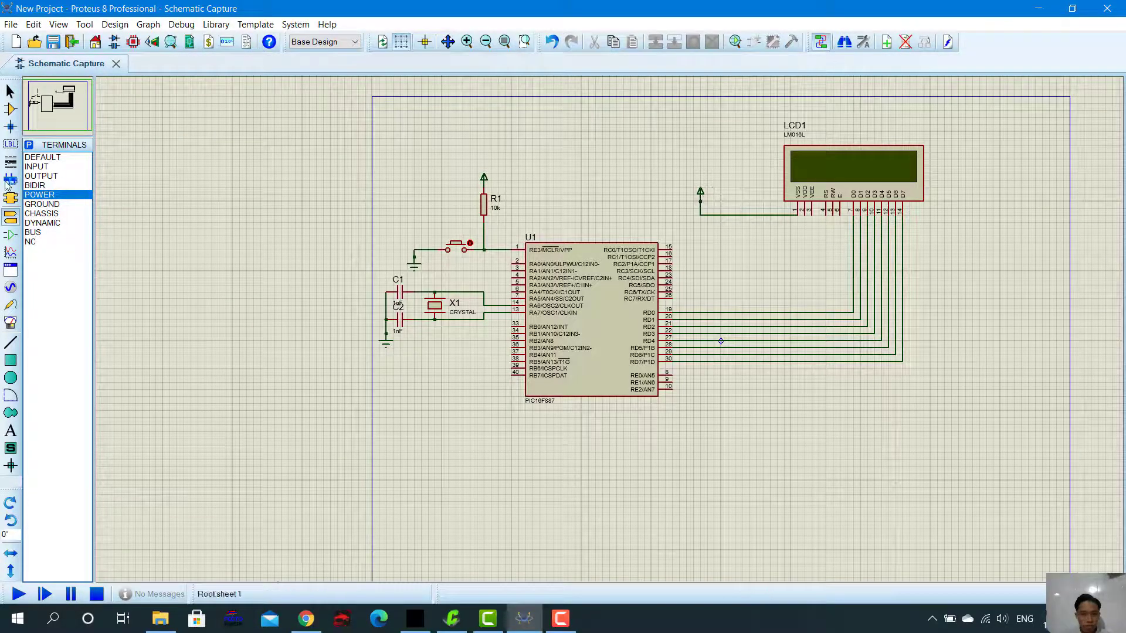
Attach a GROUND terminal below the LCD's VDD pin and save the project.
{"action": "left_click", "coordinate": [46, 204]}
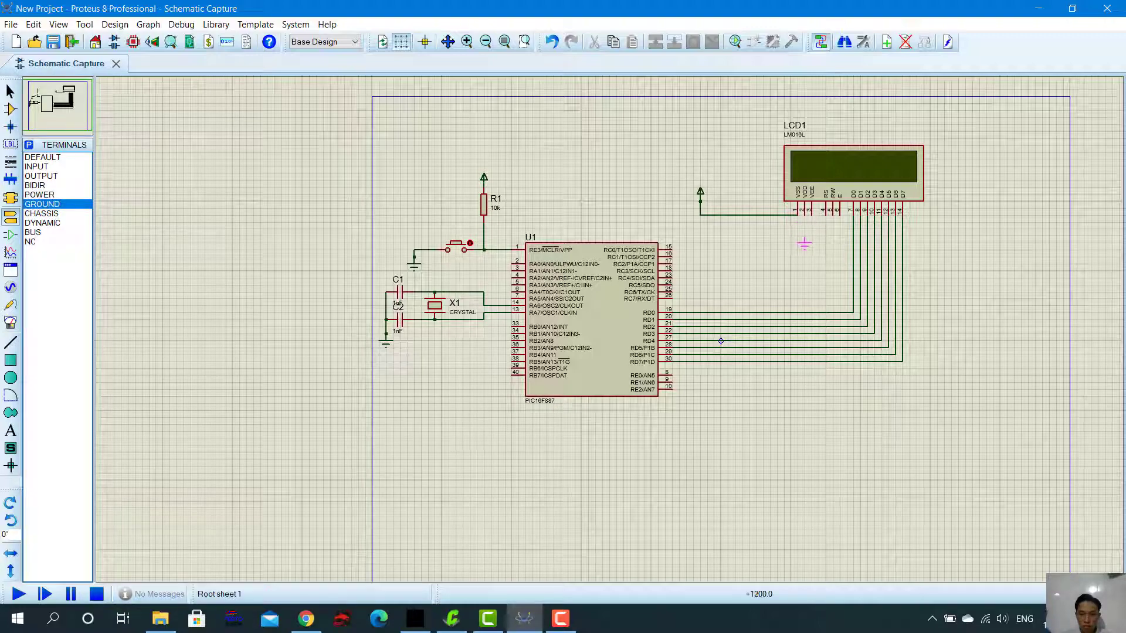
{"action": "left_click", "coordinate": [804, 243]}
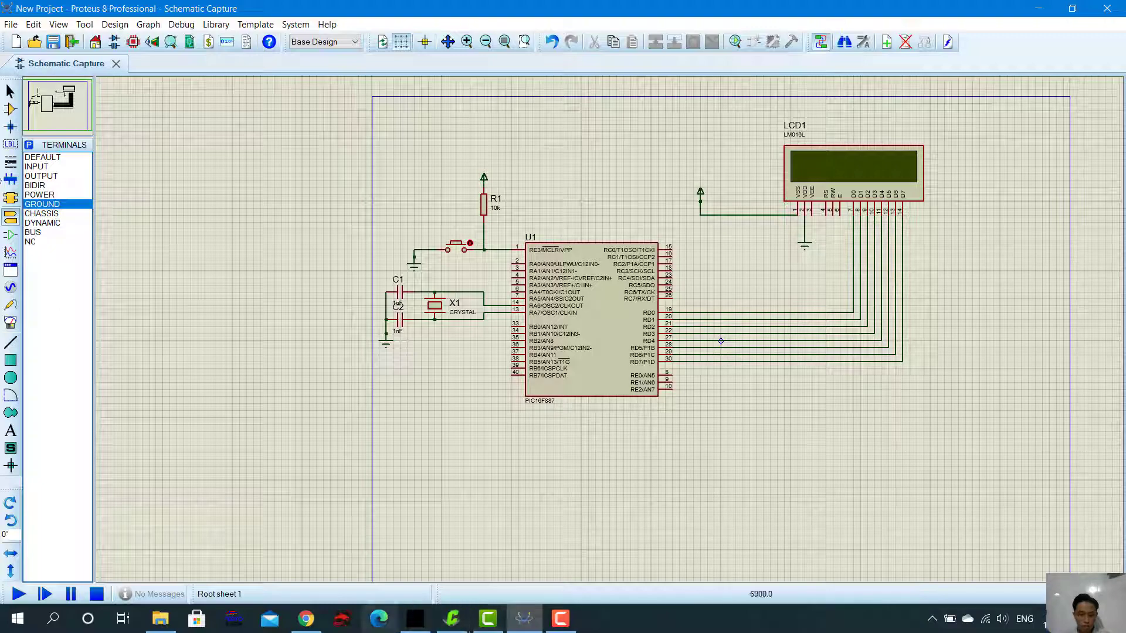
{"action": "left_click", "coordinate": [11, 24]}
{"action": "left_click", "coordinate": [35, 118]}
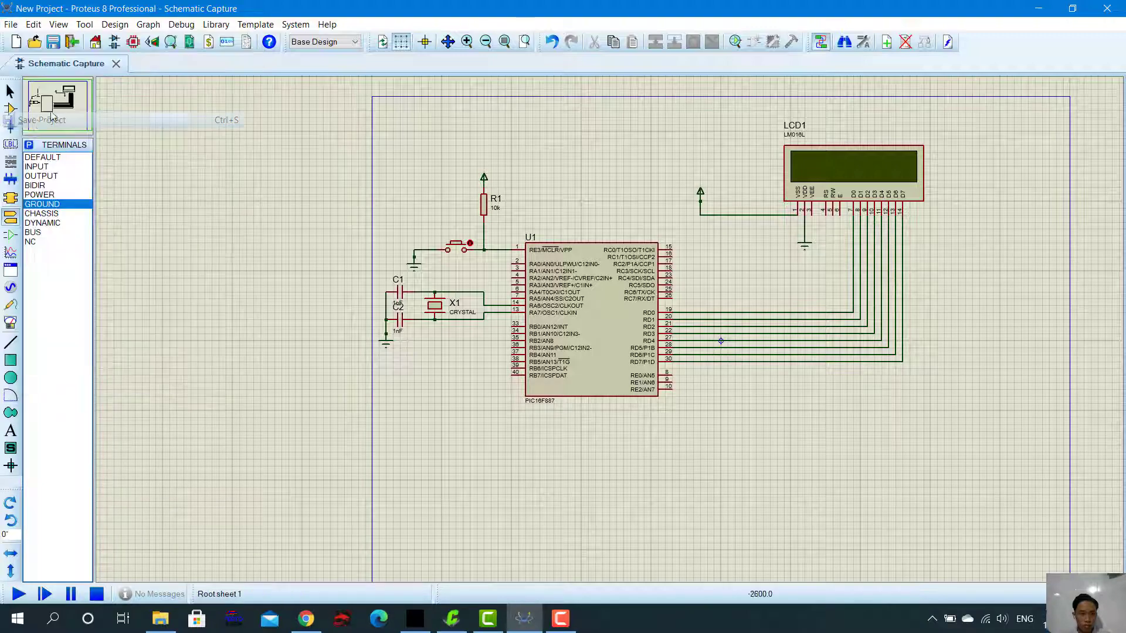
Open the LCD.pdsprj project from File Explorer's recent files and close the New Project schematic window.
{"action": "left_click", "coordinate": [1042, 6]}
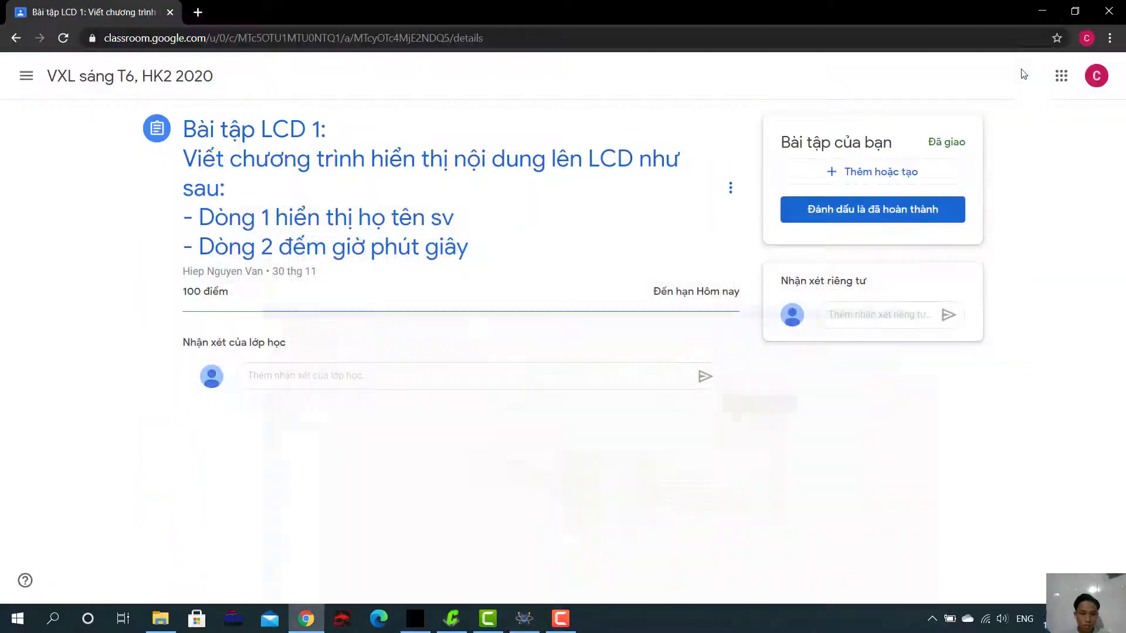
{"action": "left_click", "coordinate": [1042, 7]}
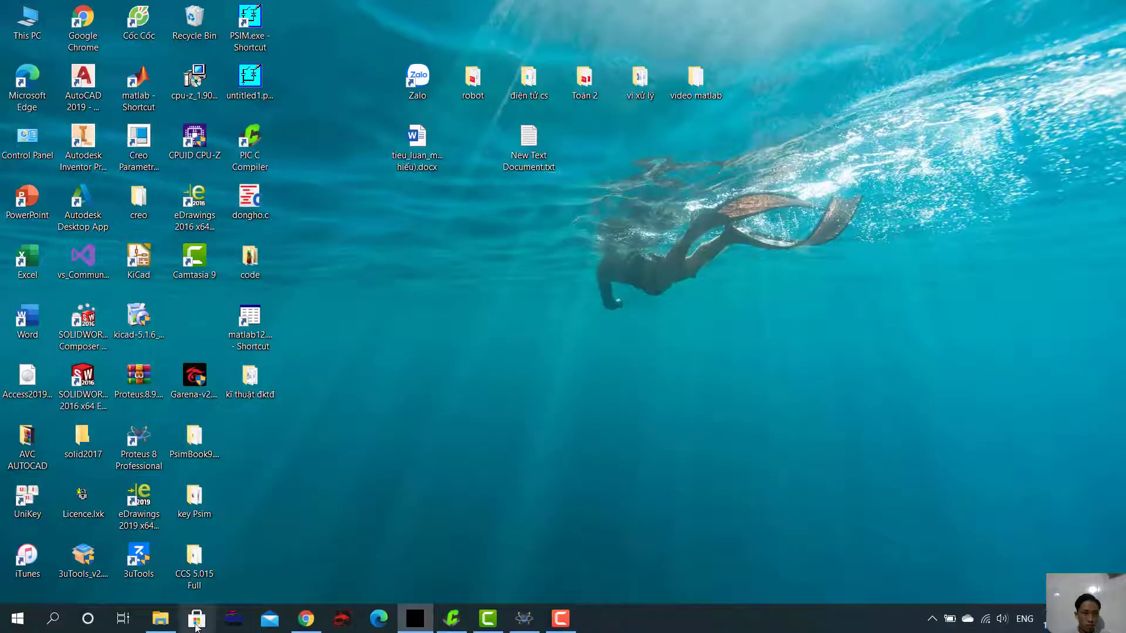
{"action": "left_click", "coordinate": [160, 619]}
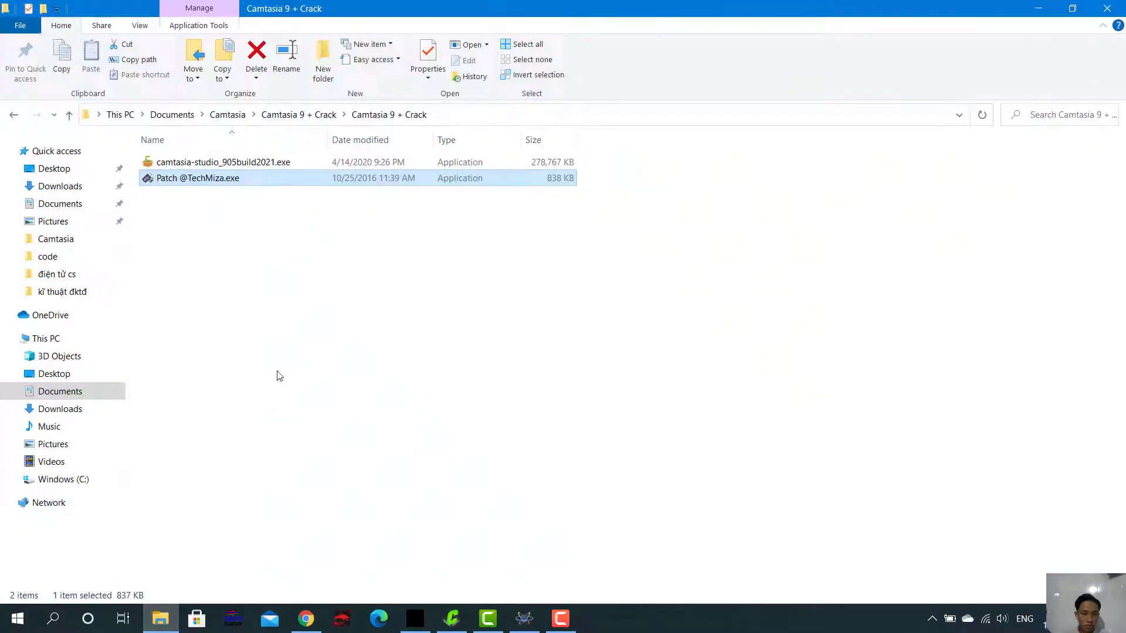
{"action": "left_click", "coordinate": [59, 153]}
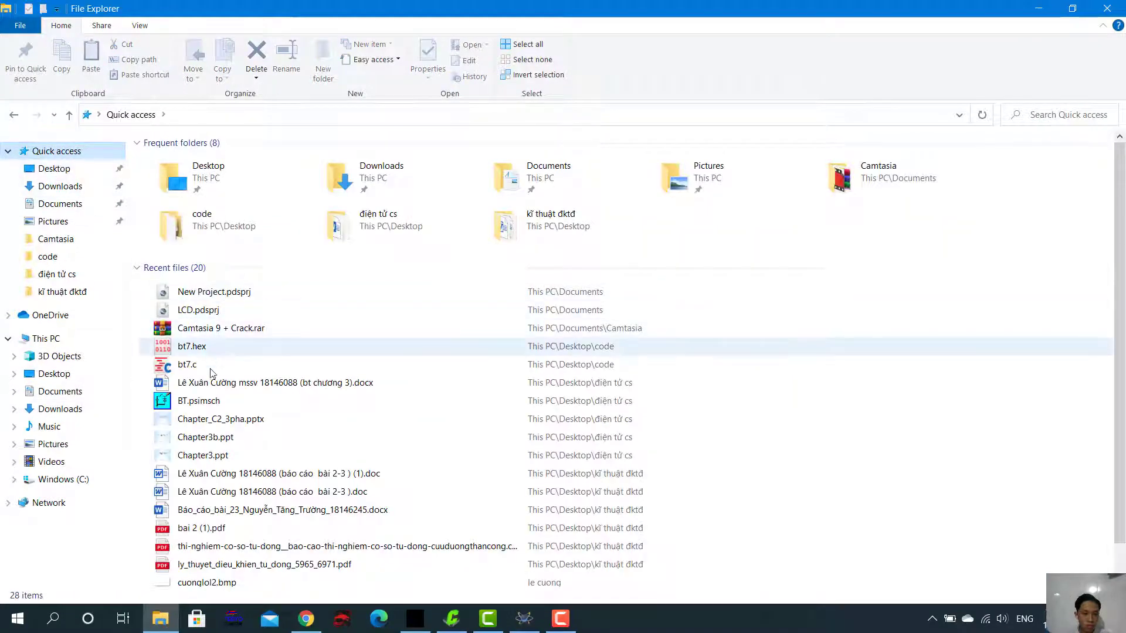
{"action": "double_click", "coordinate": [221, 317]}
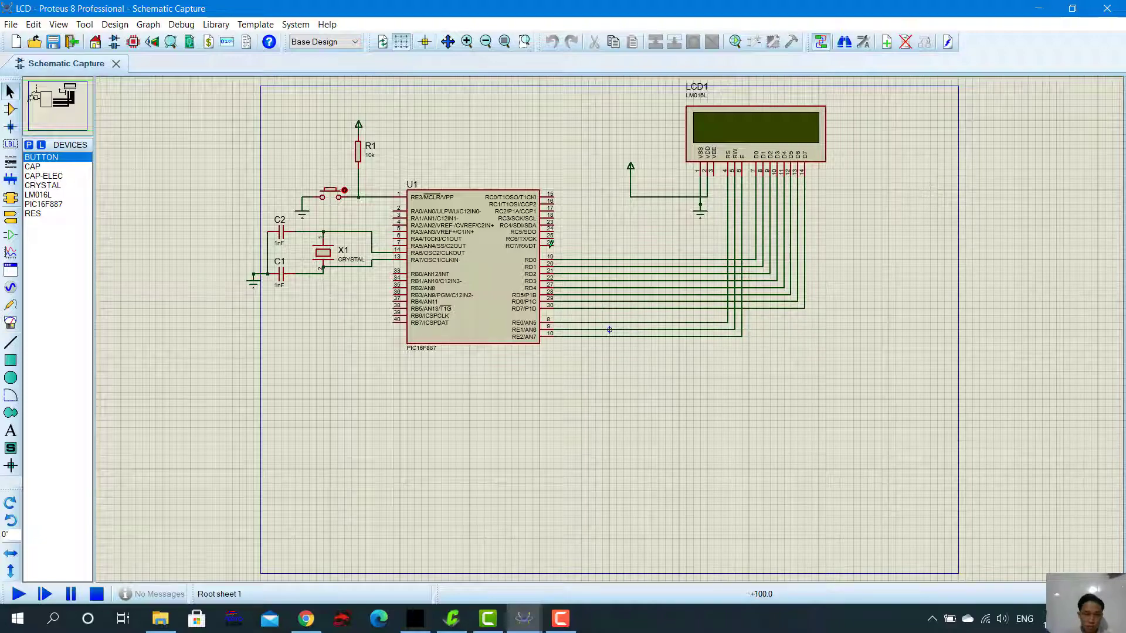
{"action": "scroll", "coordinate": [451, 299], "scroll_direction": "up", "scroll_amount": 1}
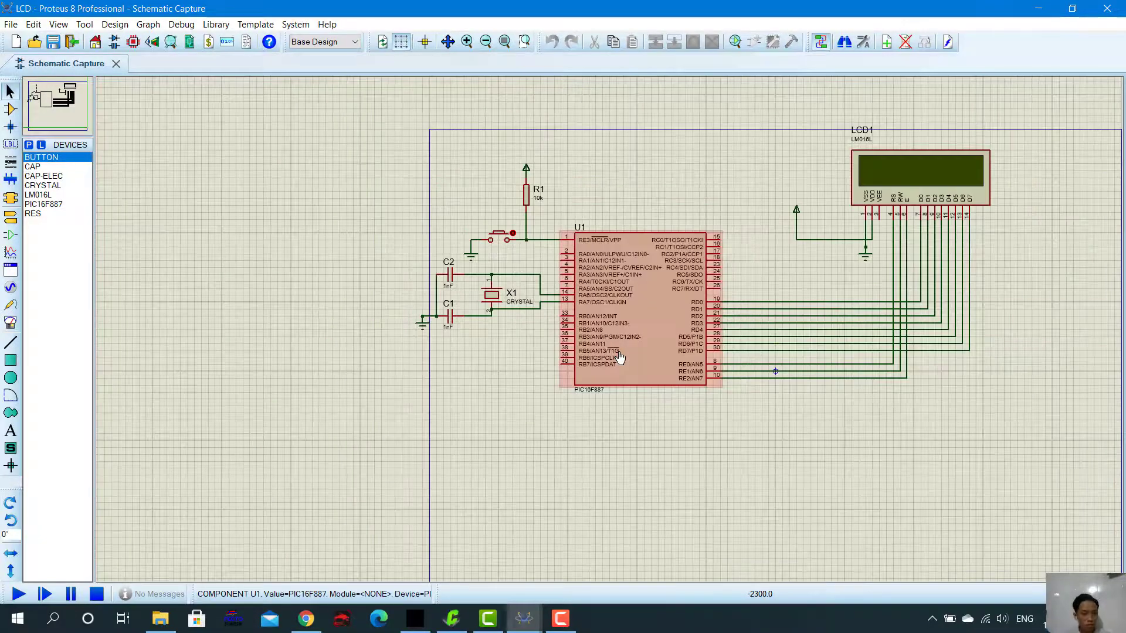
{"action": "mouse_move", "coordinate": [523, 619]}
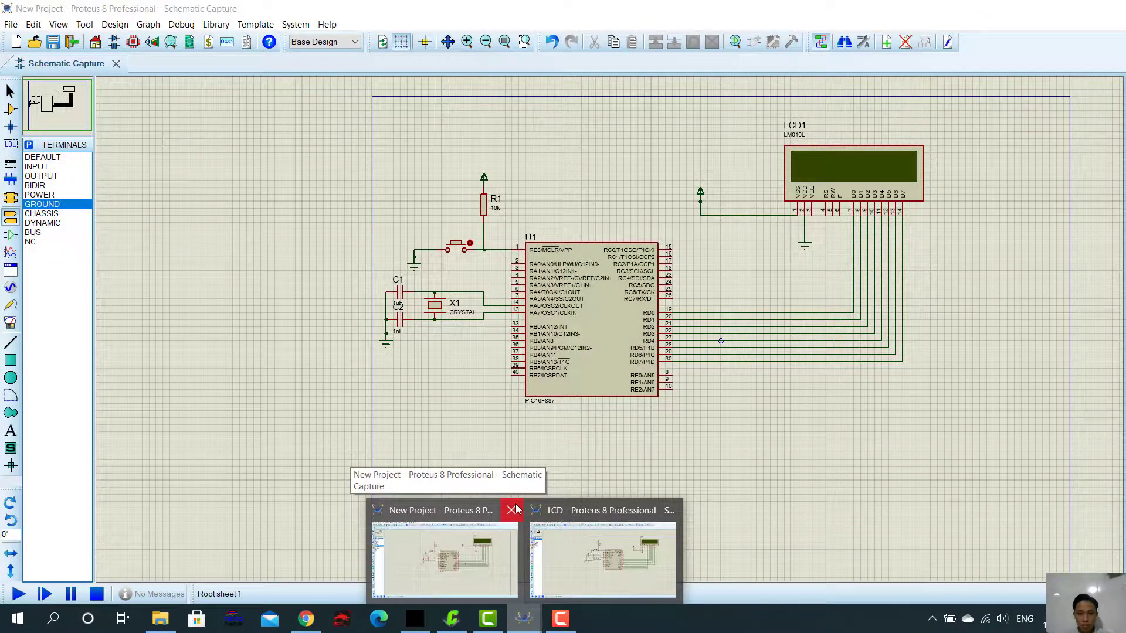
{"action": "left_click", "coordinate": [514, 507]}
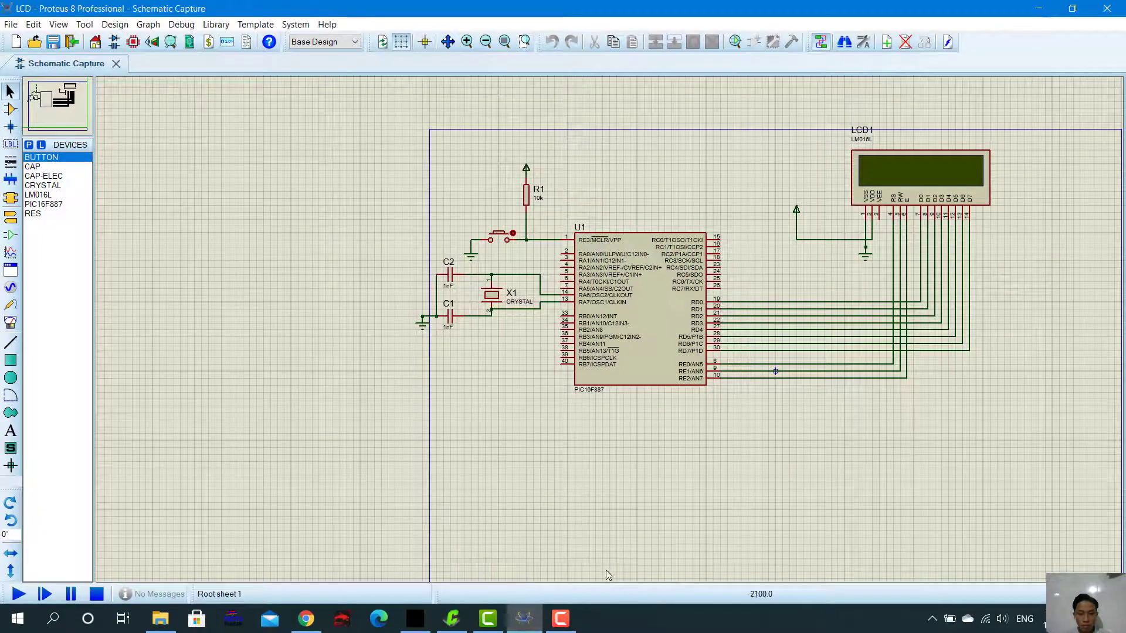
{"action": "mouse_move", "coordinate": [573, 626]}
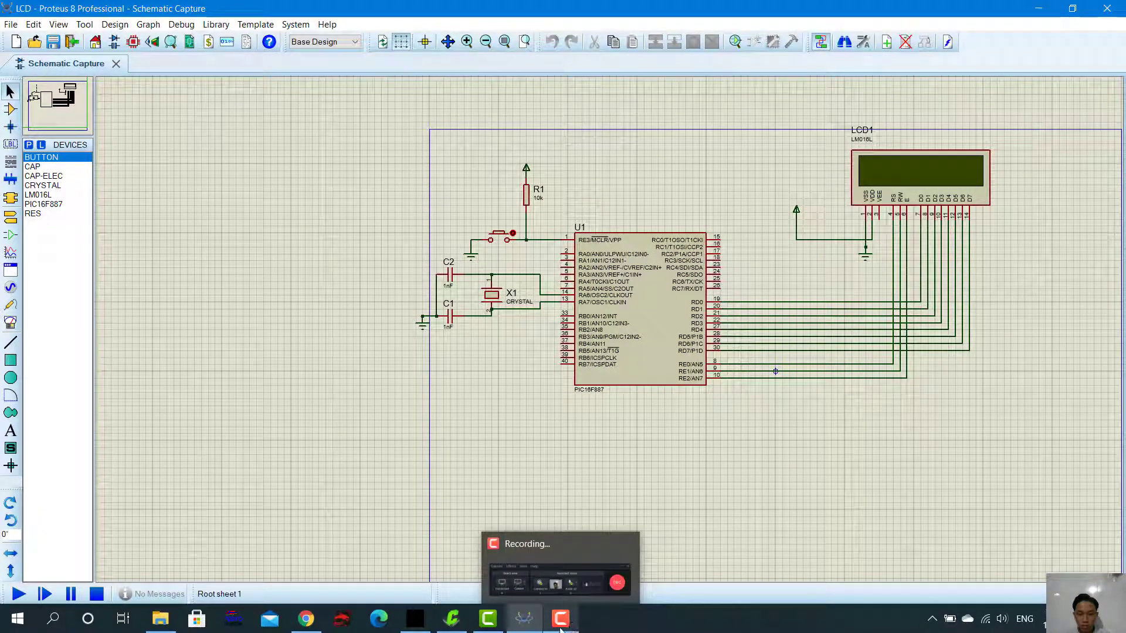
{"action": "left_click", "coordinate": [547, 580]}
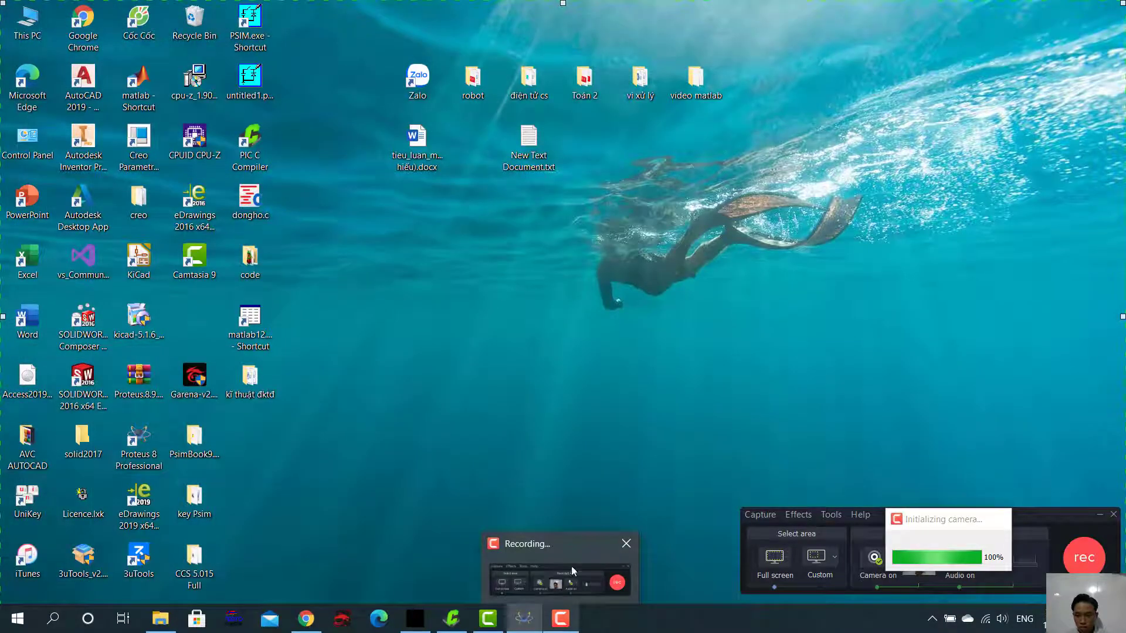
{"action": "mouse_move", "coordinate": [480, 626]}
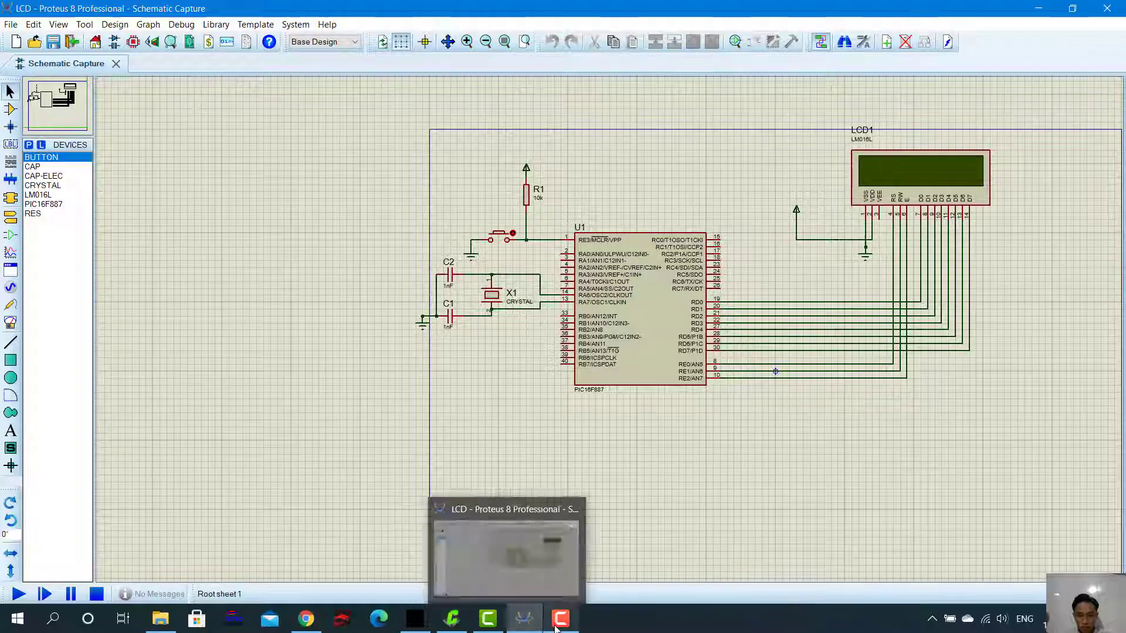
{"action": "left_click", "coordinate": [558, 623]}
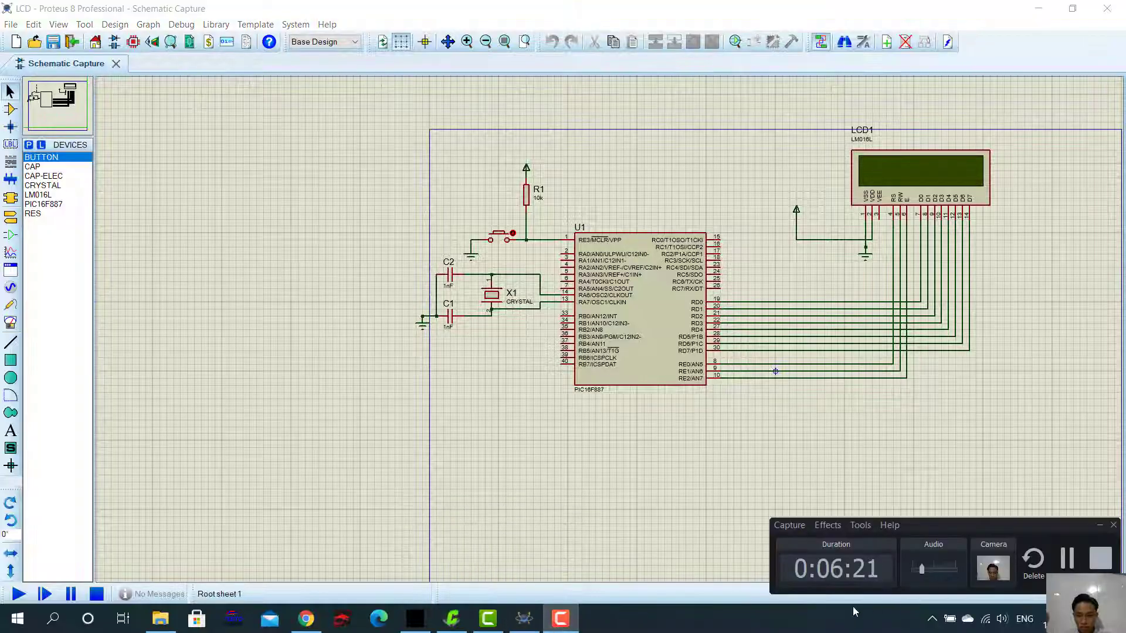
{"action": "left_click", "coordinate": [523, 618]}
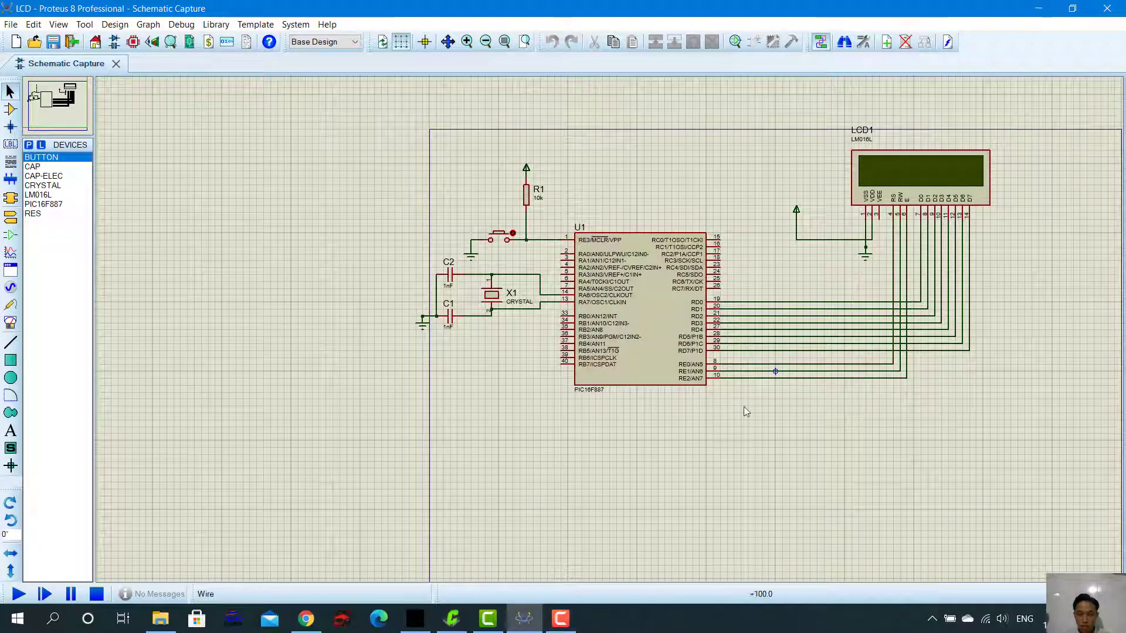
Switch to CCS C Compiler and examine the device include, fuses and clock delay lines of bt7.c.
{"action": "left_click", "coordinate": [449, 625]}
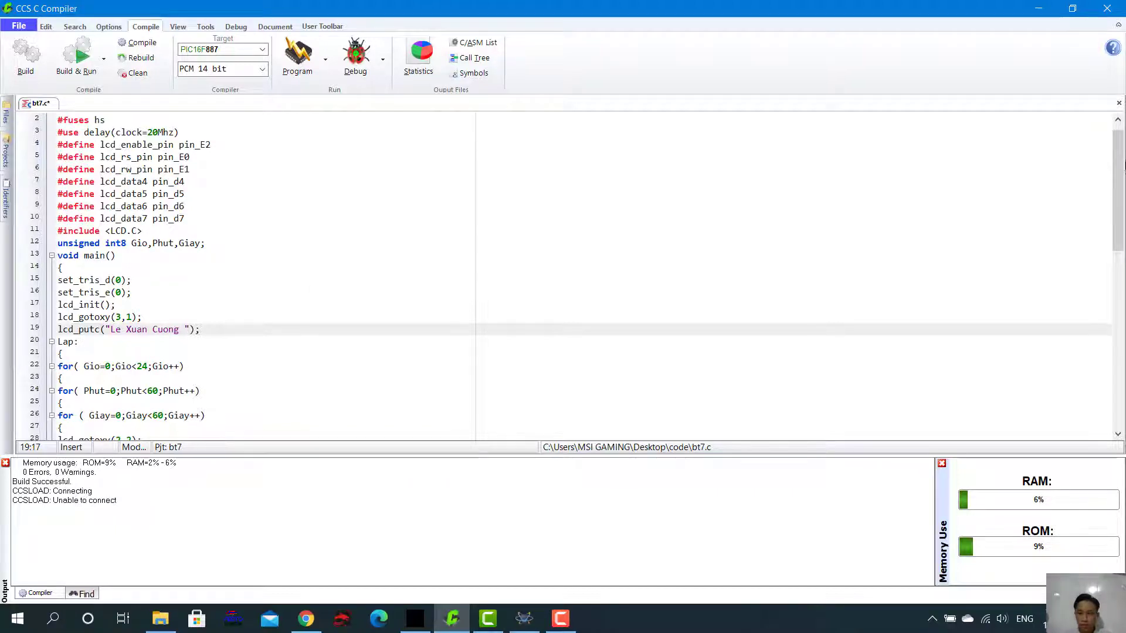
{"action": "left_click_drag", "start_coordinate": [1123, 154], "coordinate": [1122, 136]}
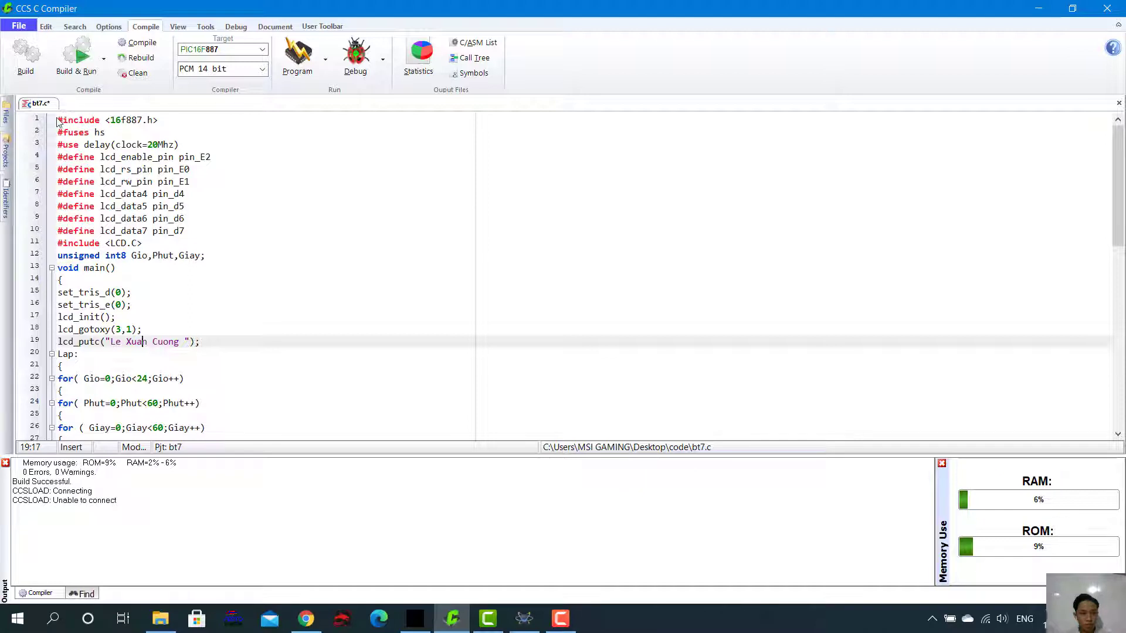
{"action": "key", "text": "Page_Up"}
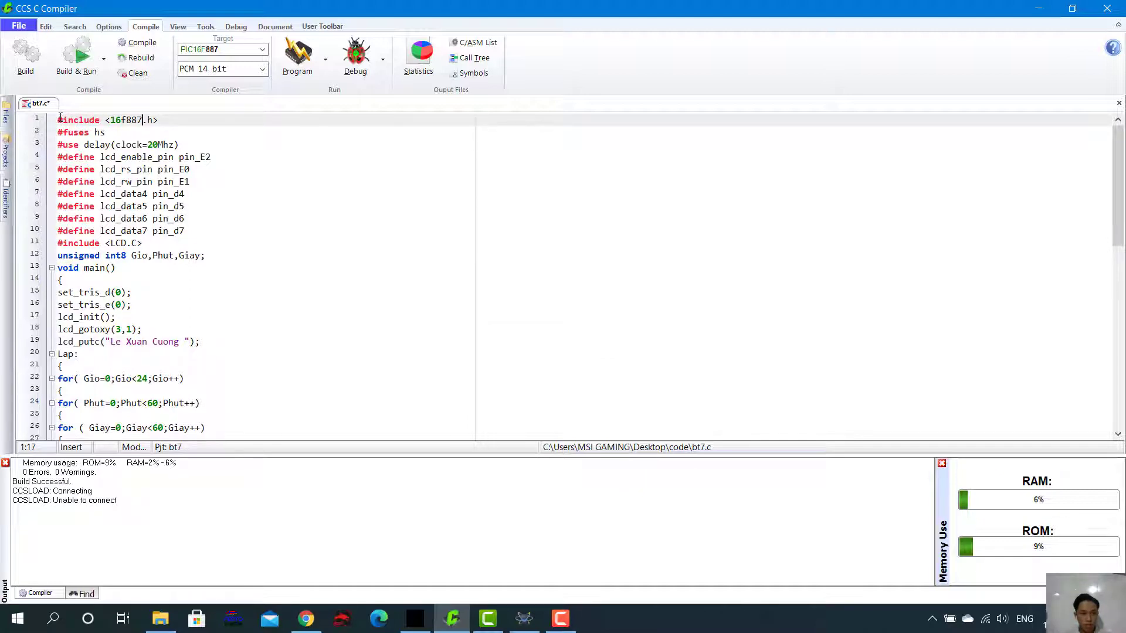
{"action": "left_click_drag", "start_coordinate": [61, 117], "coordinate": [157, 109]}
{"action": "left_click", "coordinate": [164, 130]}
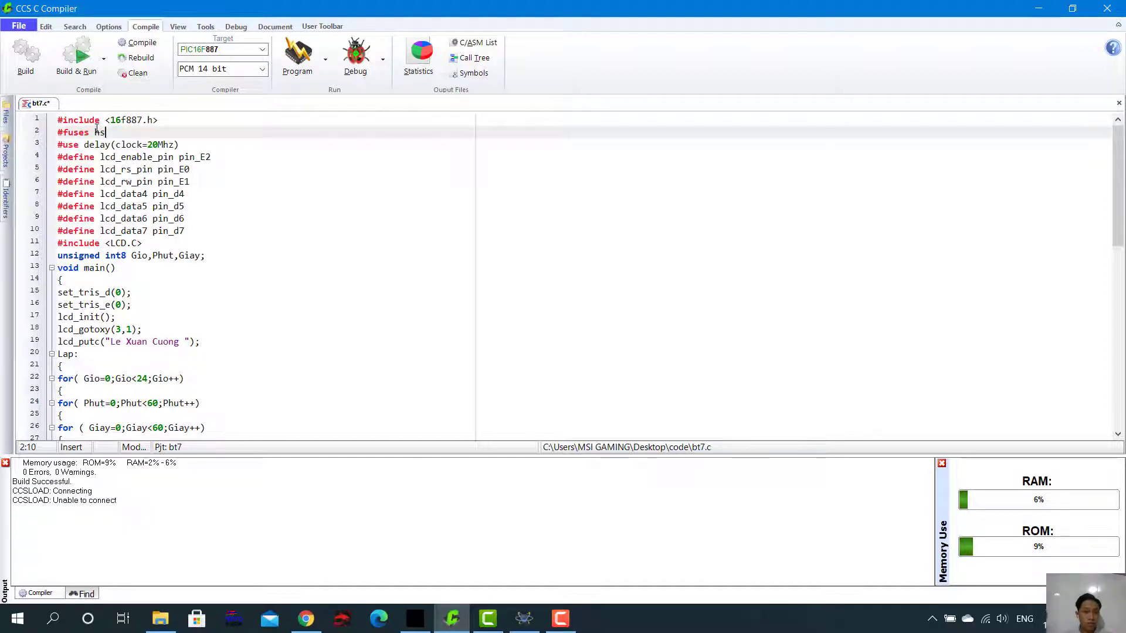
{"action": "double_click", "coordinate": [99, 131]}
{"action": "left_click", "coordinate": [159, 130]}
{"action": "left_click", "coordinate": [280, 156]}
{"action": "left_click_drag", "start_coordinate": [84, 144], "coordinate": [178, 144]}
{"action": "left_click", "coordinate": [179, 144]}
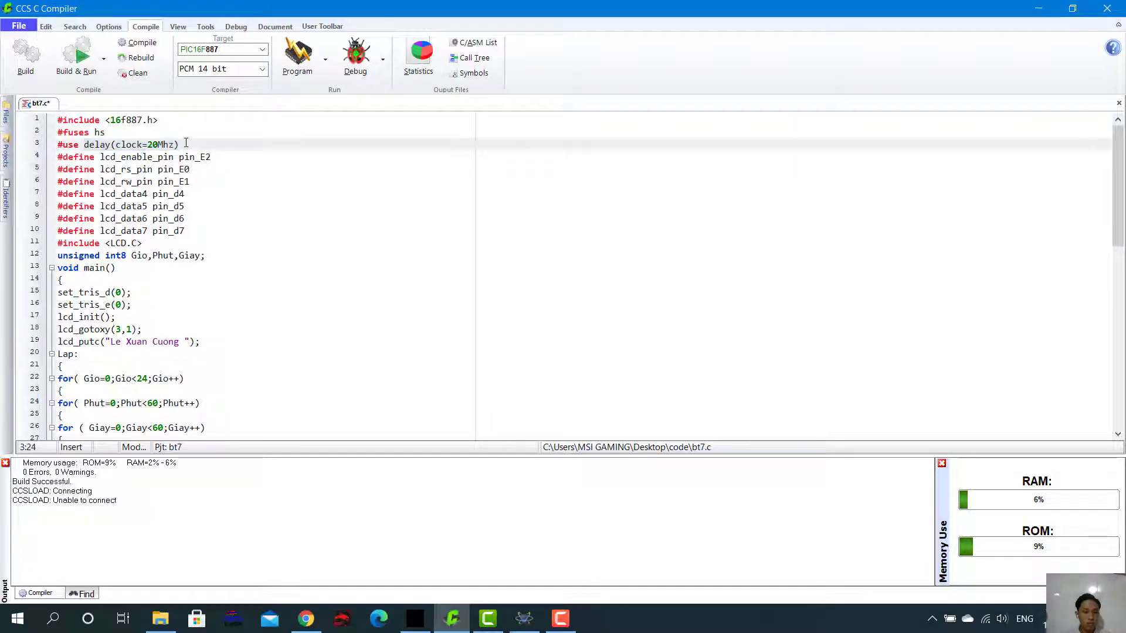
Examine the LCD pin definitions and the LCD.C include line in bt7.c.
{"action": "left_click", "coordinate": [225, 194]}
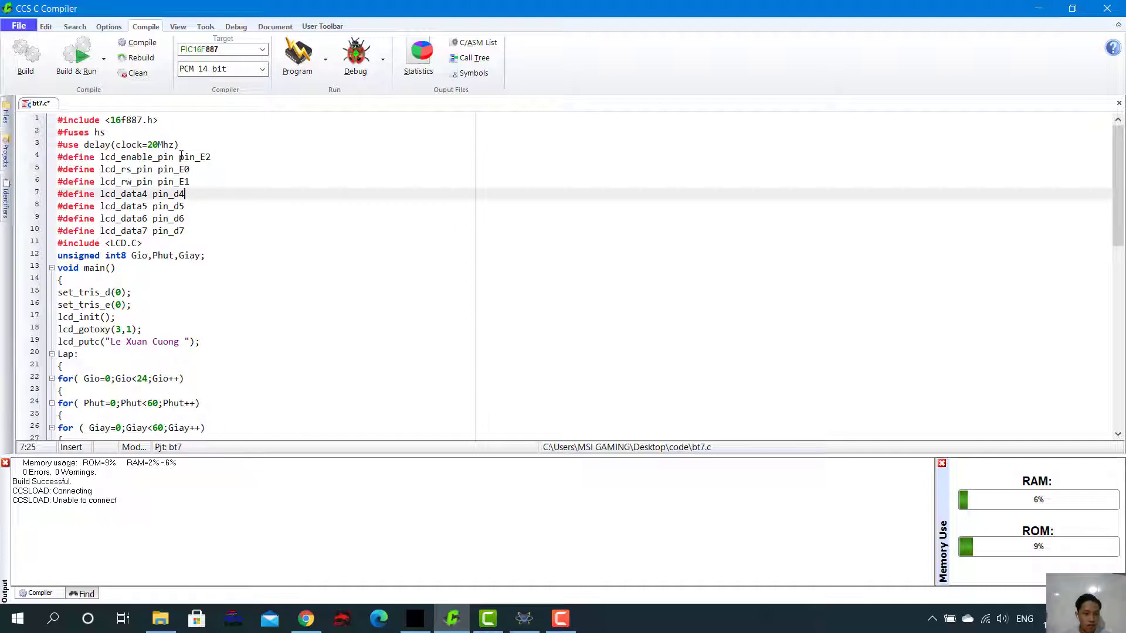
{"action": "left_click_drag", "start_coordinate": [175, 157], "coordinate": [225, 152]}
{"action": "left_click_drag", "start_coordinate": [158, 169], "coordinate": [184, 230]}
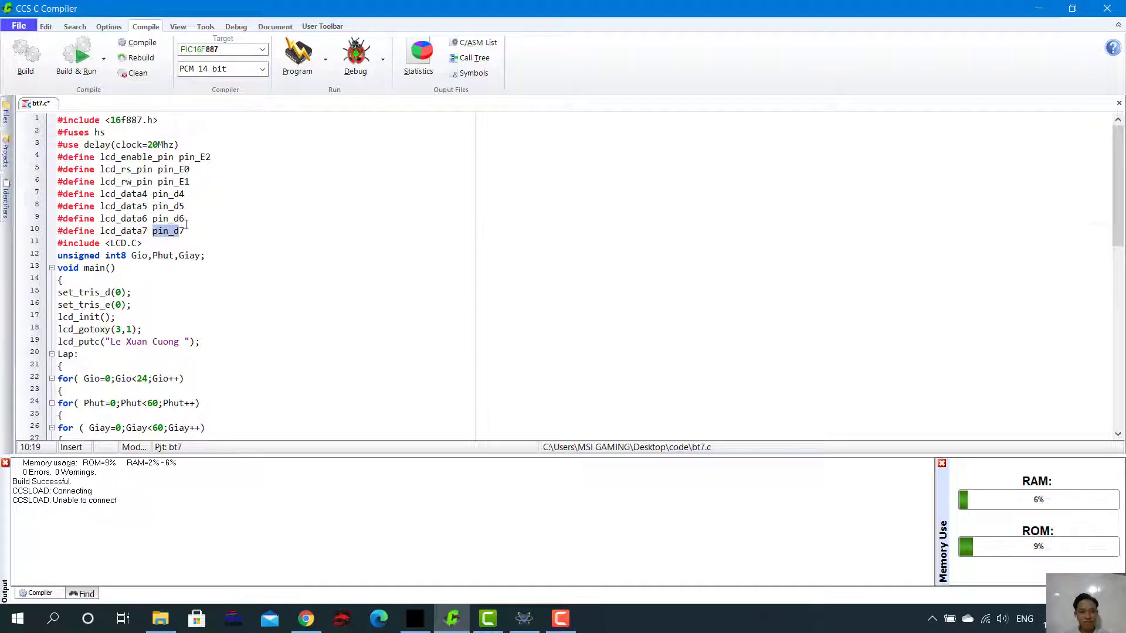
{"action": "left_click", "coordinate": [143, 243]}
{"action": "left_click_drag", "start_coordinate": [106, 243], "coordinate": [151, 241]}
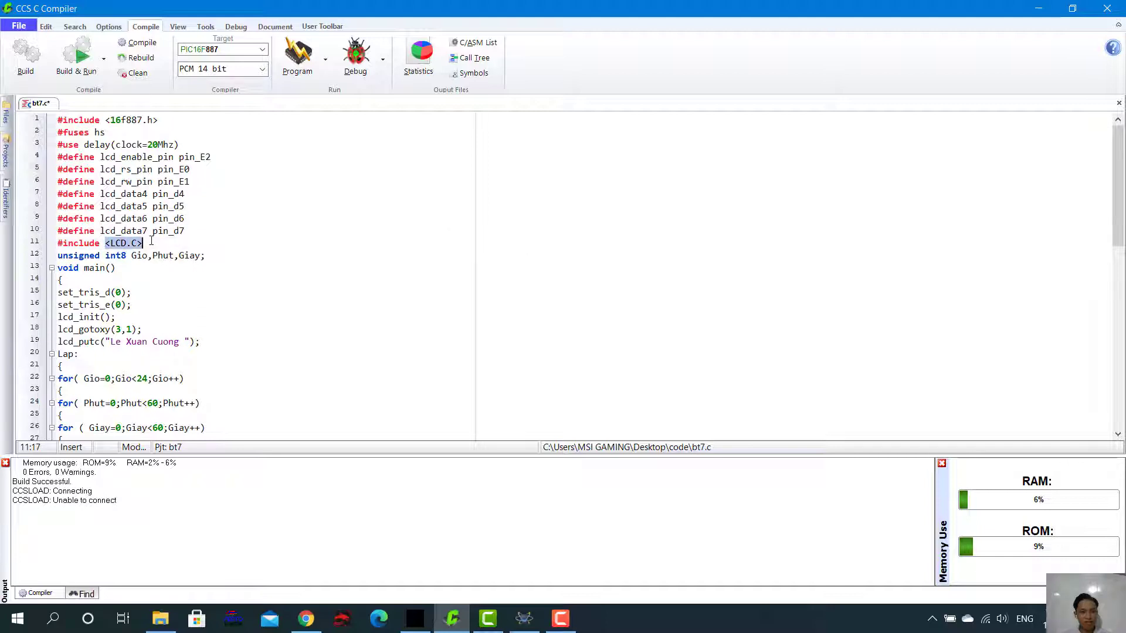
{"action": "left_click", "coordinate": [143, 243]}
{"action": "left_click", "coordinate": [171, 329]}
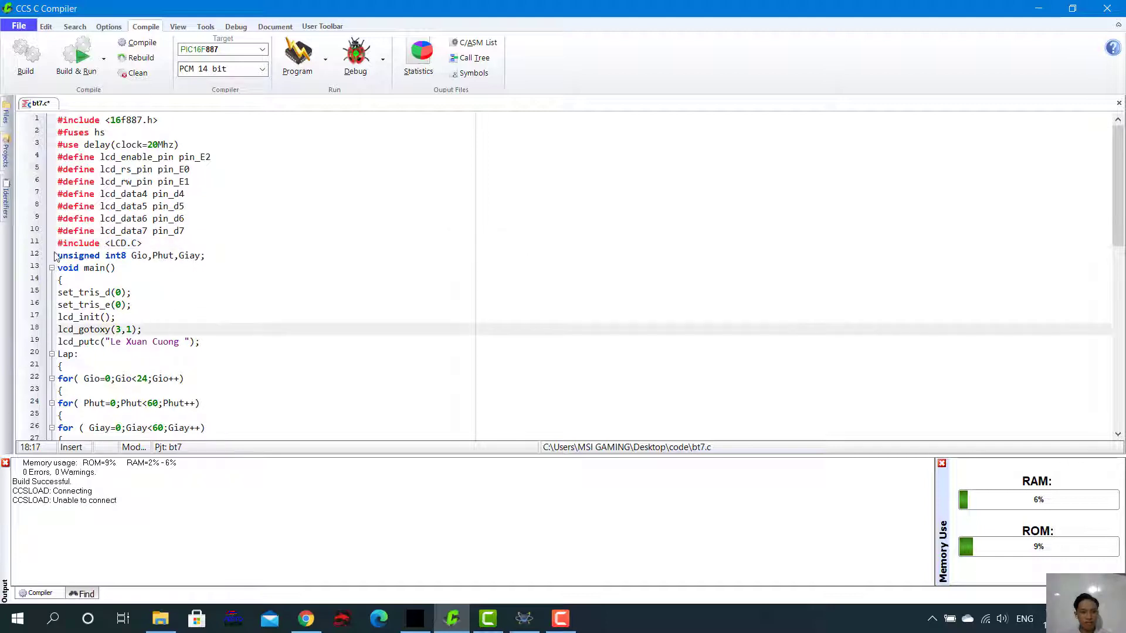
Examine the Gio, Phut and Giay declaration and the start of main up to the name text and the Lap label.
{"action": "key", "text": "Up"}
{"action": "key", "text": "Up"}
{"action": "key", "text": "Up"}
{"action": "key", "text": "Up"}
{"action": "key", "text": "Up"}
{"action": "key", "text": "Up"}
{"action": "key", "text": "Up"}
{"action": "left_click", "coordinate": [188, 256]}
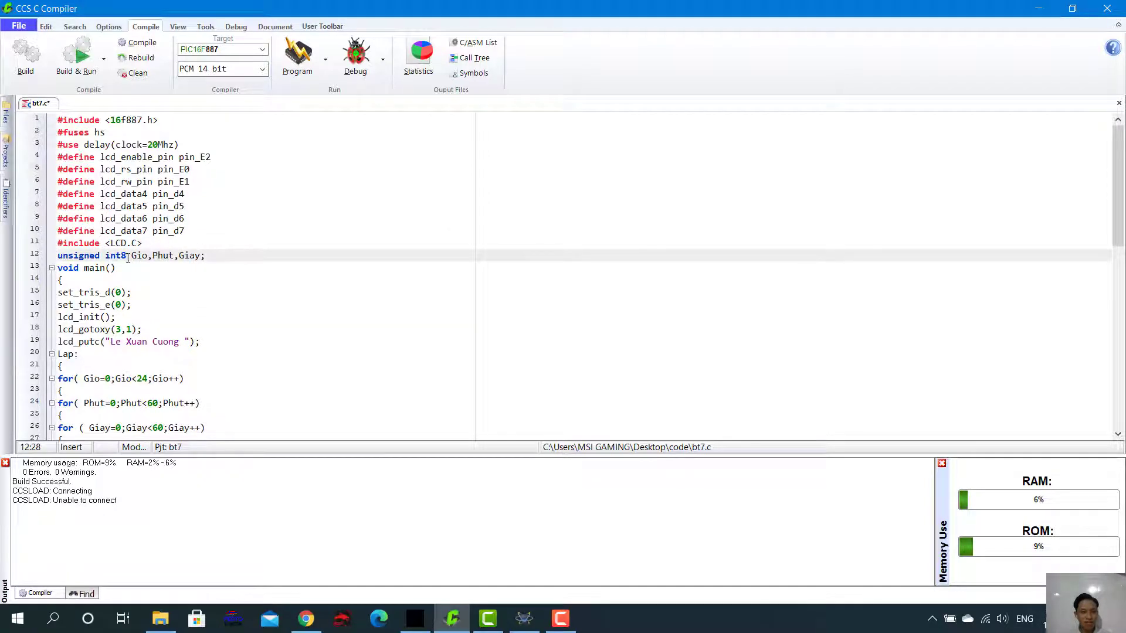
{"action": "left_click_drag", "start_coordinate": [126, 255], "coordinate": [184, 265]}
{"action": "left_click", "coordinate": [173, 283]}
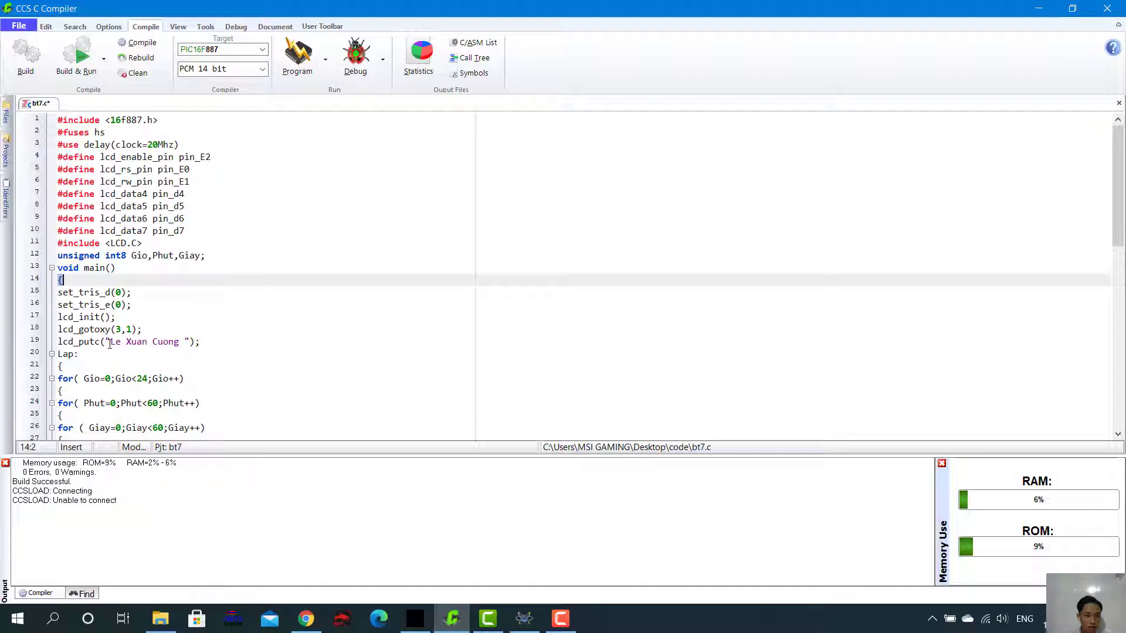
{"action": "left_click_drag", "start_coordinate": [109, 344], "coordinate": [78, 354]}
{"action": "left_click", "coordinate": [79, 354]}
Collapse the Gio for loop in the code and review the Lap section around it.
{"action": "scroll", "coordinate": [202, 342], "scroll_direction": "down", "scroll_amount": 2}
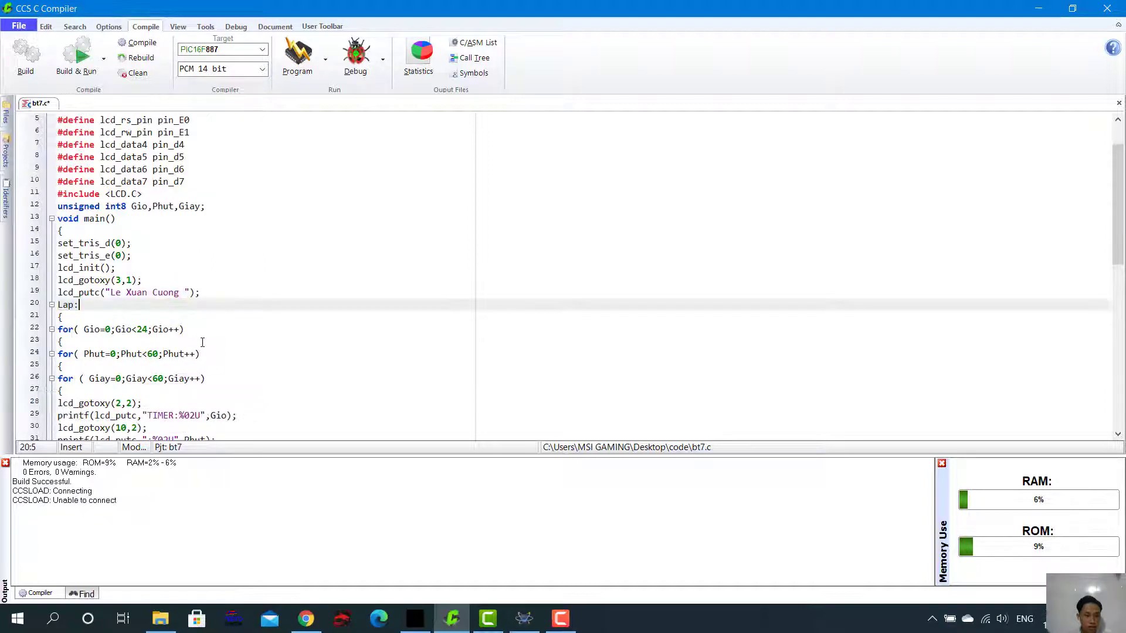
{"action": "left_click", "coordinate": [52, 329]}
{"action": "left_click", "coordinate": [76, 329]}
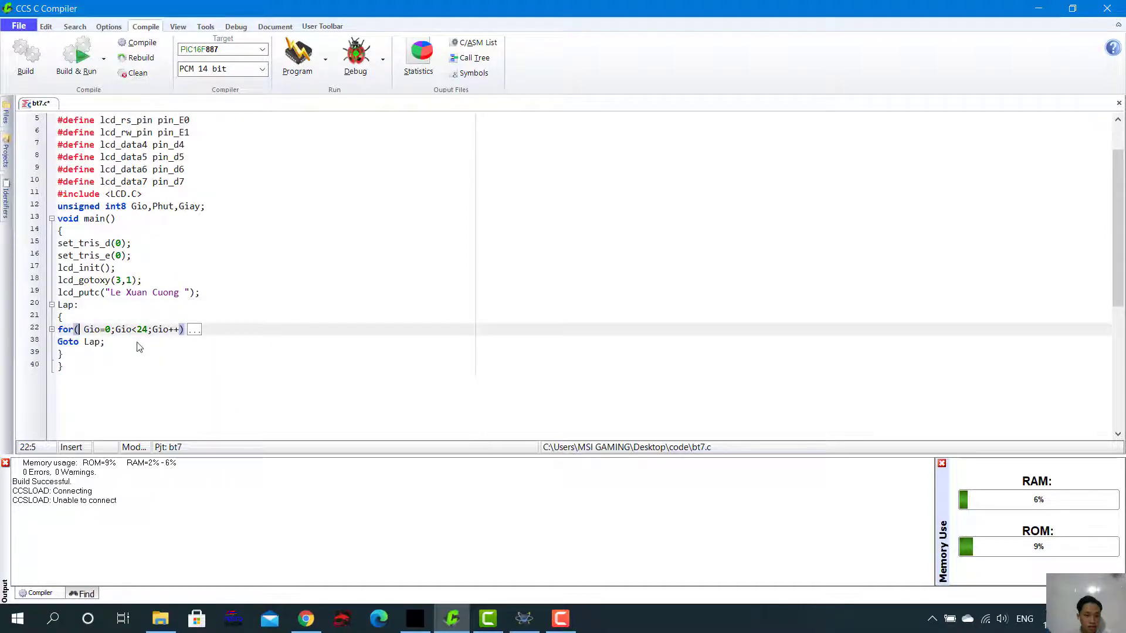
{"action": "scroll", "coordinate": [247, 284], "scroll_direction": "up", "scroll_amount": 2}
{"action": "left_click", "coordinate": [235, 306]}
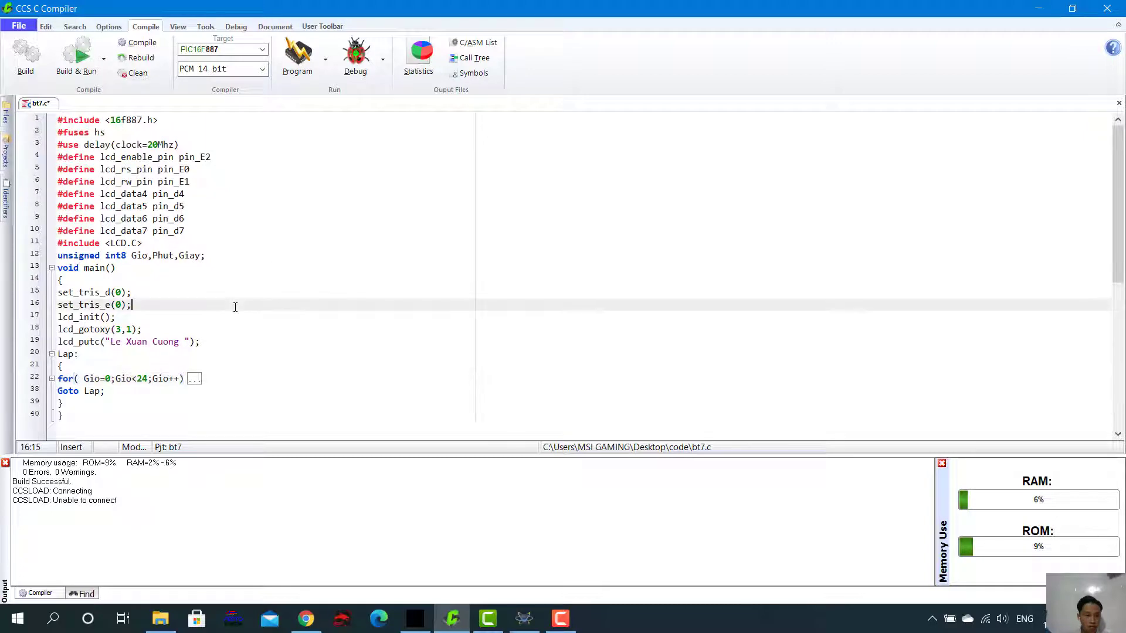
{"action": "scroll", "coordinate": [241, 343], "scroll_direction": "down", "scroll_amount": 2}
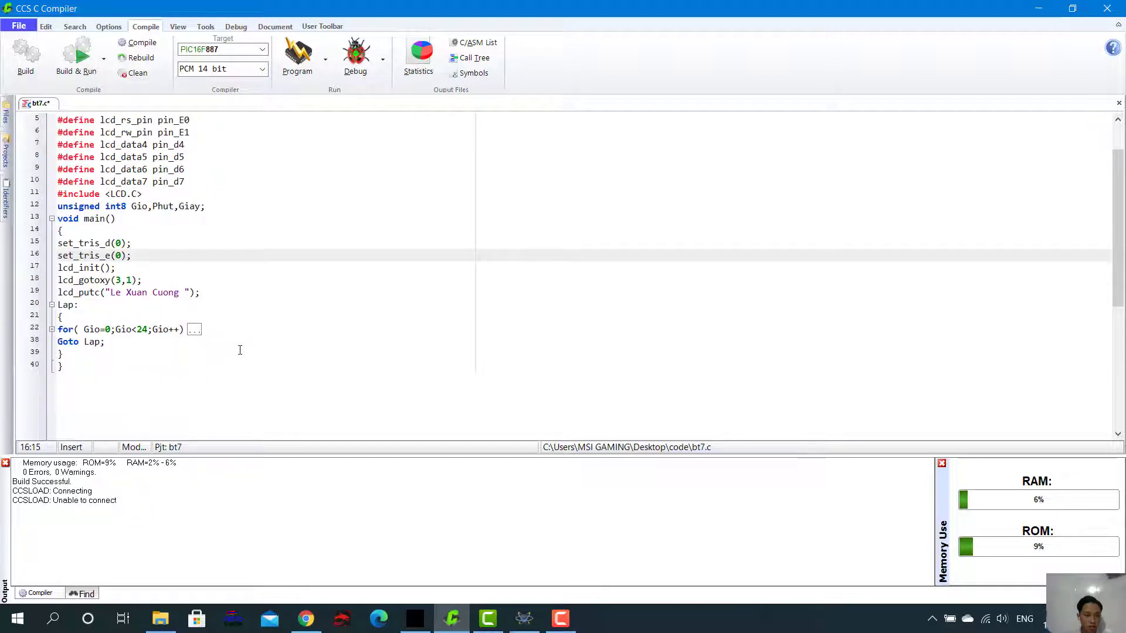
{"action": "scroll", "coordinate": [240, 350], "scroll_direction": "up", "scroll_amount": 2}
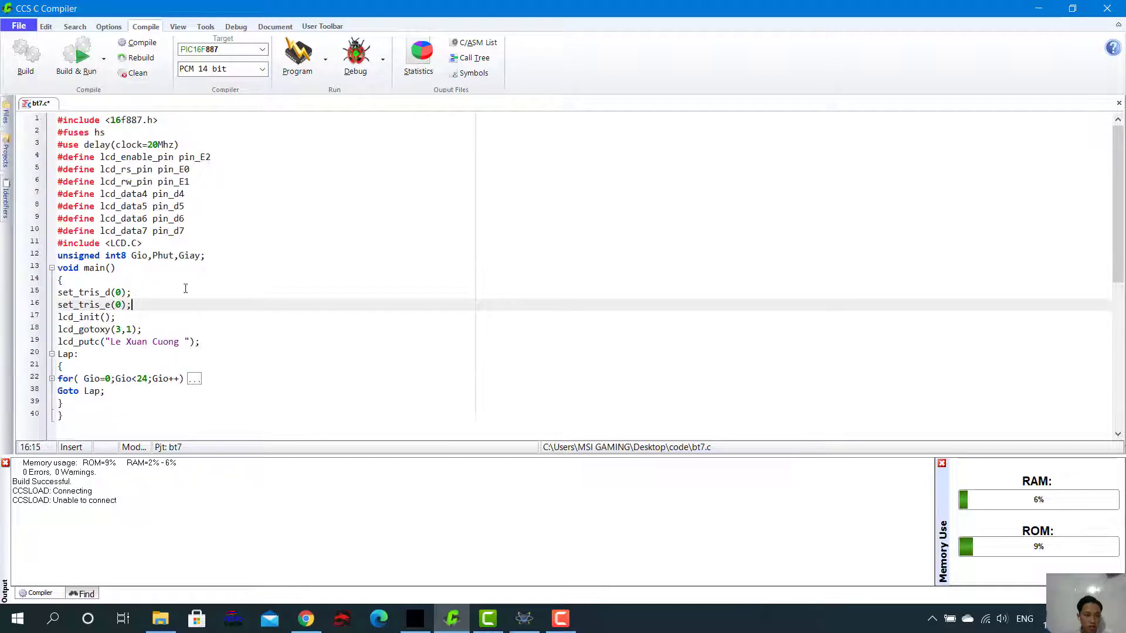
{"action": "left_click", "coordinate": [224, 367]}
{"action": "right_click", "coordinate": [263, 324]}
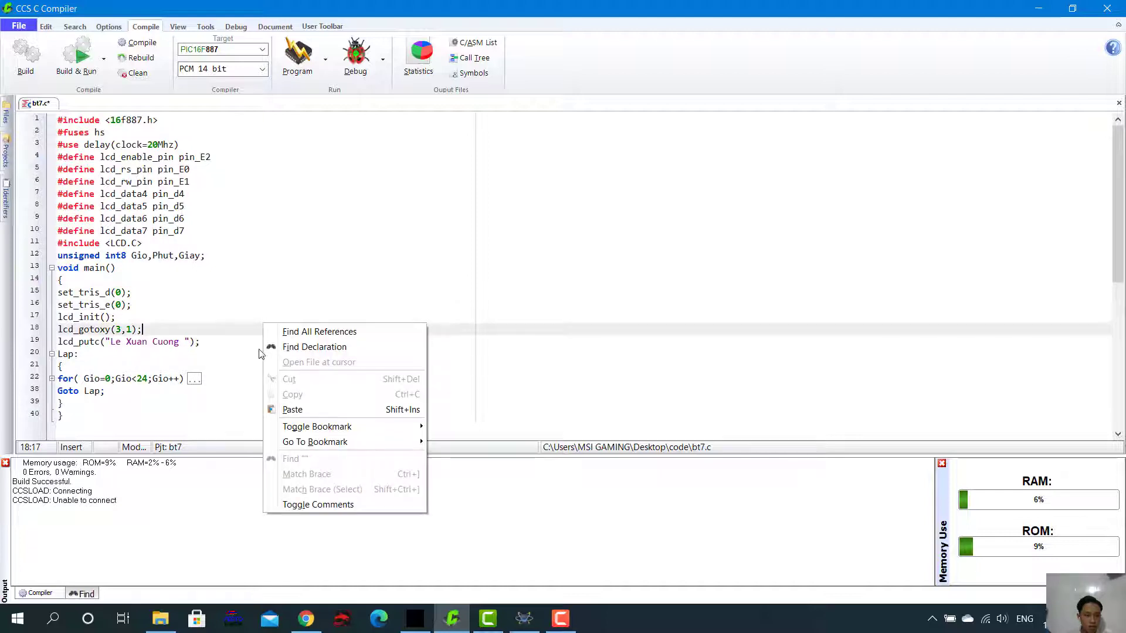
{"action": "left_click", "coordinate": [853, 6]}
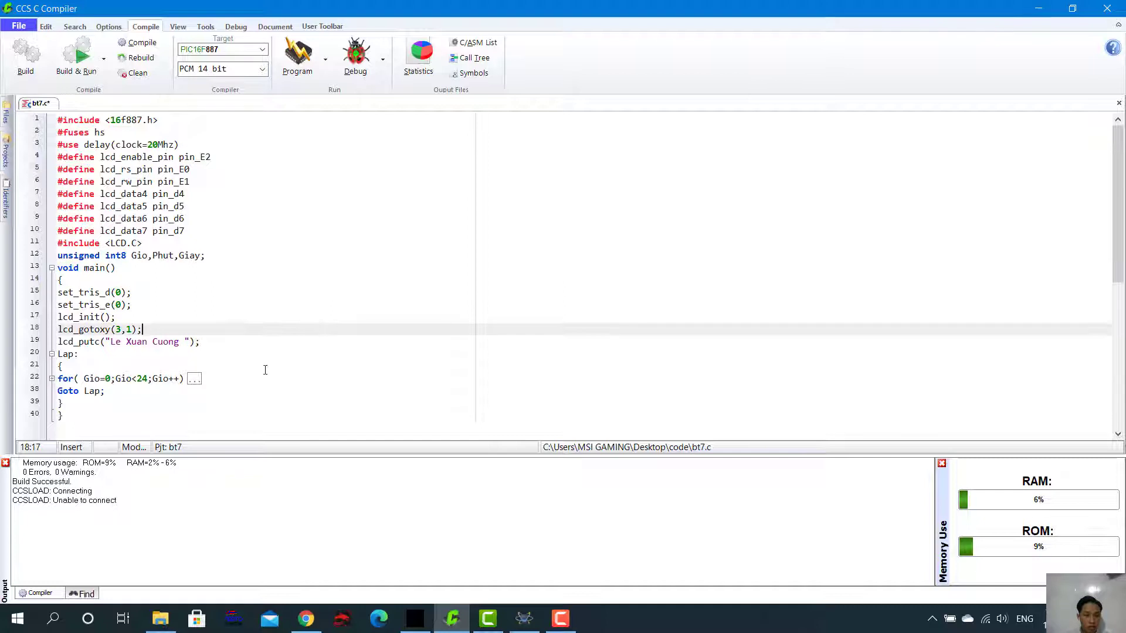
Expand the collapsed Gio for loop in bt7.c and view its nested Phut and Giay loops through Goto Lap.
{"action": "scroll", "coordinate": [265, 370], "scroll_direction": "down", "scroll_amount": 2}
{"action": "scroll", "coordinate": [176, 357], "scroll_direction": "up", "scroll_amount": 2}
{"action": "left_click", "coordinate": [51, 378]}
{"action": "scroll", "coordinate": [253, 349], "scroll_direction": "down", "scroll_amount": 2}
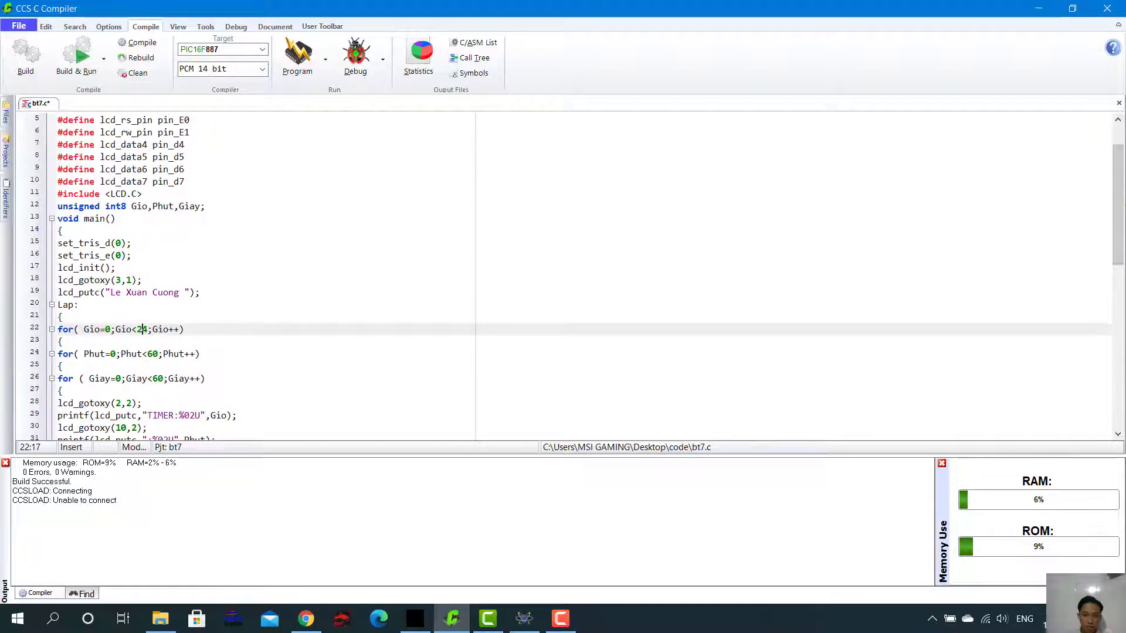
{"action": "left_click_drag", "start_coordinate": [1118, 186], "coordinate": [1122, 251]}
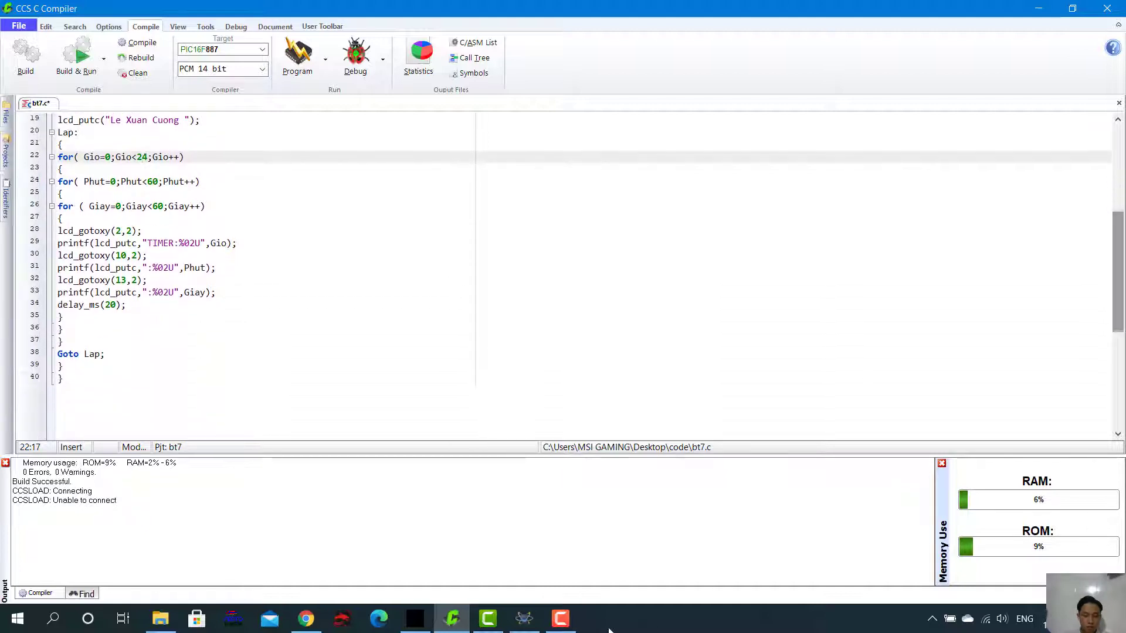
{"action": "left_click", "coordinate": [561, 620]}
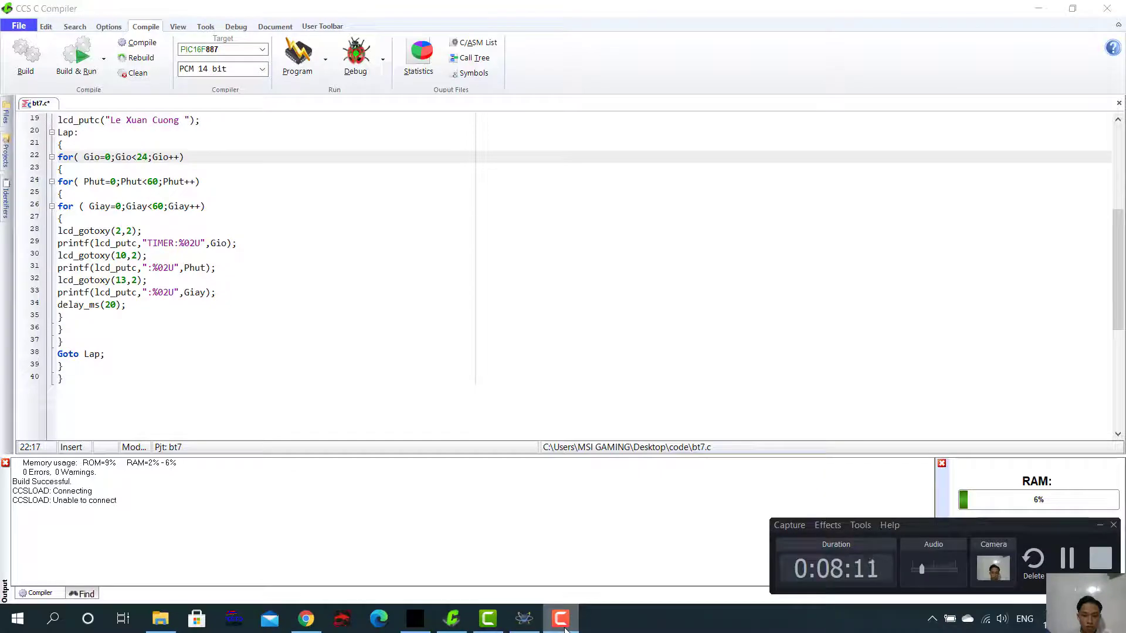
{"action": "left_click", "coordinate": [561, 621]}
Review the code from main through the lcd_gotoxy and printf timer lines and the delay to the closing braces.
{"action": "scroll", "coordinate": [278, 386], "scroll_direction": "up", "scroll_amount": 4}
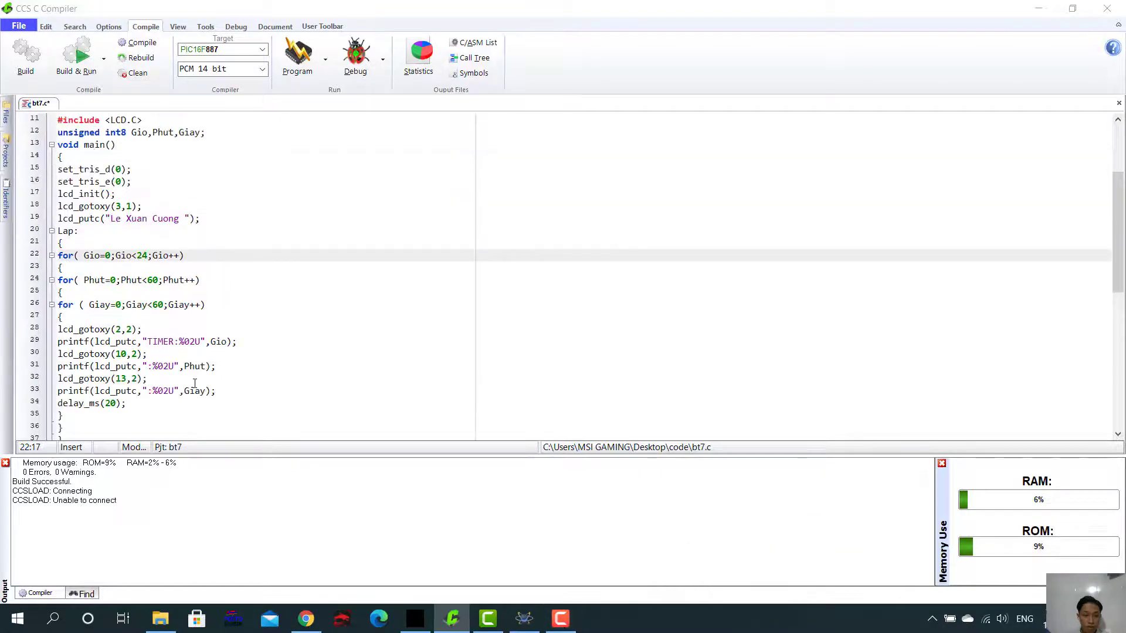
{"action": "scroll", "coordinate": [287, 384], "scroll_direction": "down", "scroll_amount": 2}
{"action": "scroll", "coordinate": [299, 381], "scroll_direction": "up", "scroll_amount": 1}
{"action": "scroll", "coordinate": [299, 381], "scroll_direction": "down", "scroll_amount": 1}
{"action": "scroll", "coordinate": [218, 428], "scroll_direction": "down", "scroll_amount": 2}
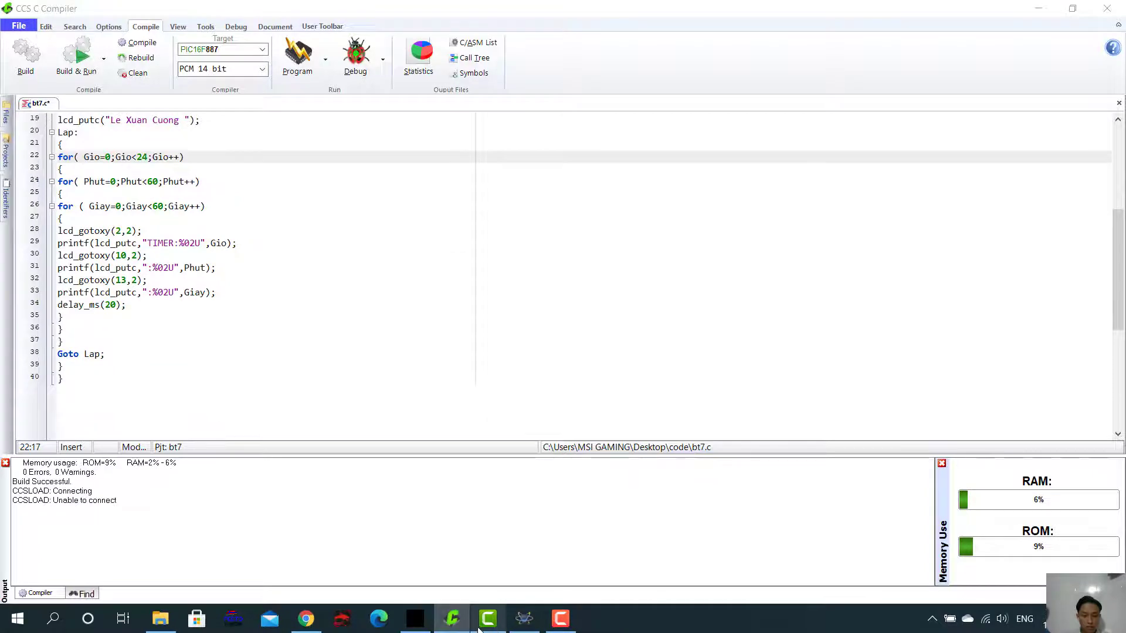
Switch to Proteus and check the frequency property of crystal X1.
{"action": "left_click", "coordinate": [524, 619]}
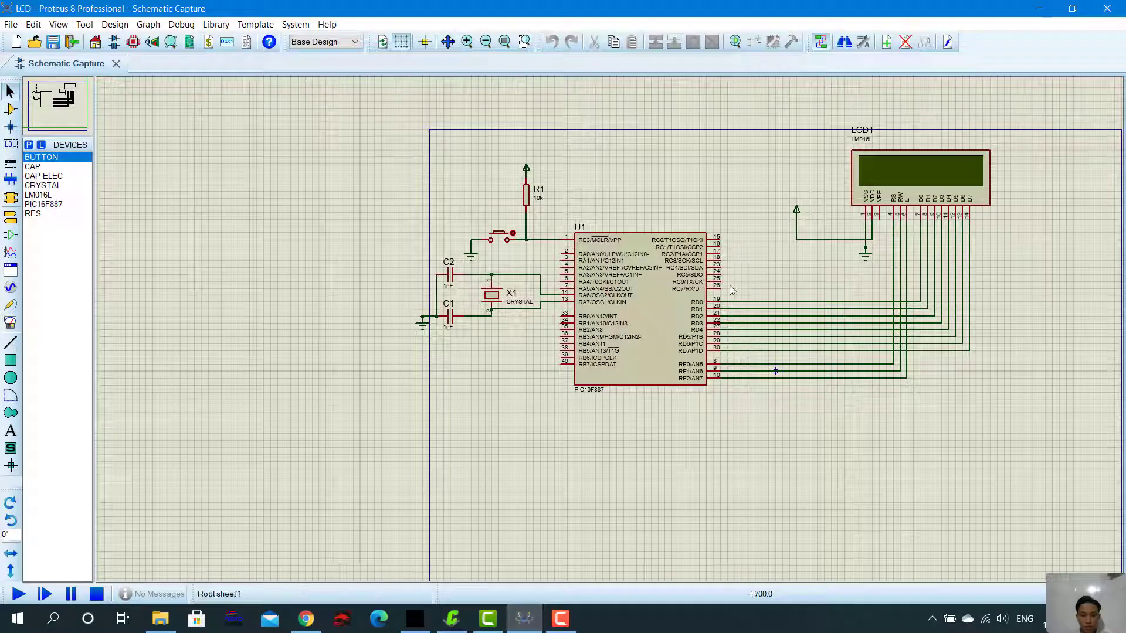
{"action": "left_click", "coordinate": [496, 304]}
{"action": "double_click", "coordinate": [496, 303]}
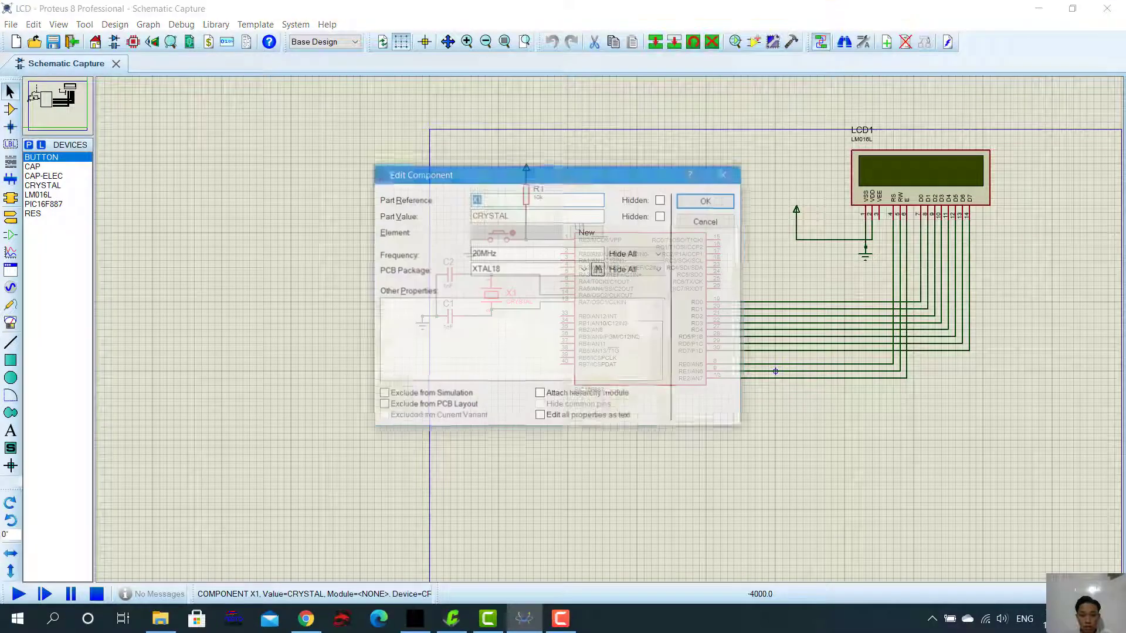
{"action": "left_click_drag", "start_coordinate": [497, 253], "coordinate": [470, 252]}
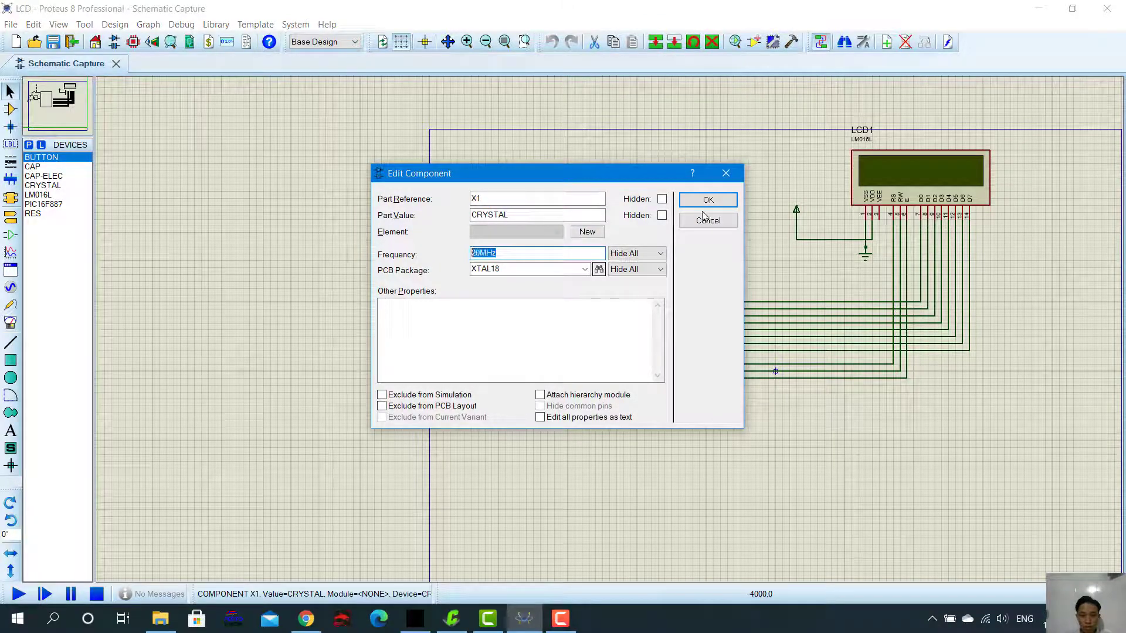
{"action": "left_click", "coordinate": [707, 200]}
Check the PIC16F887's processor clock frequency and load bt7.hex from the Desktop code folder as its program file.
{"action": "double_click", "coordinate": [675, 328]}
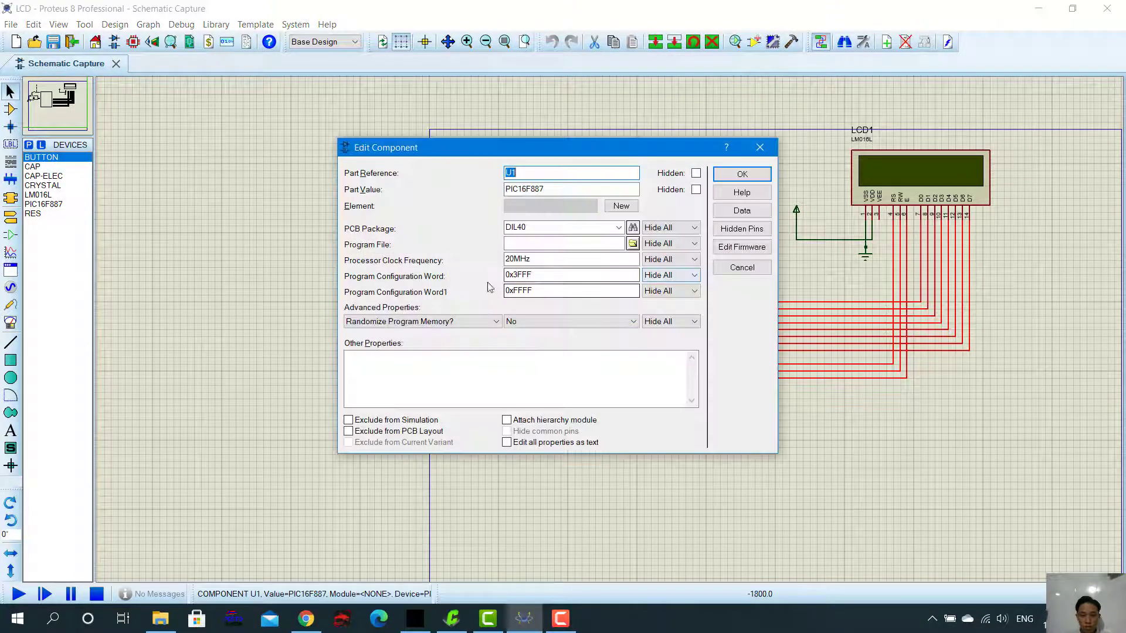
{"action": "double_click", "coordinate": [518, 259]}
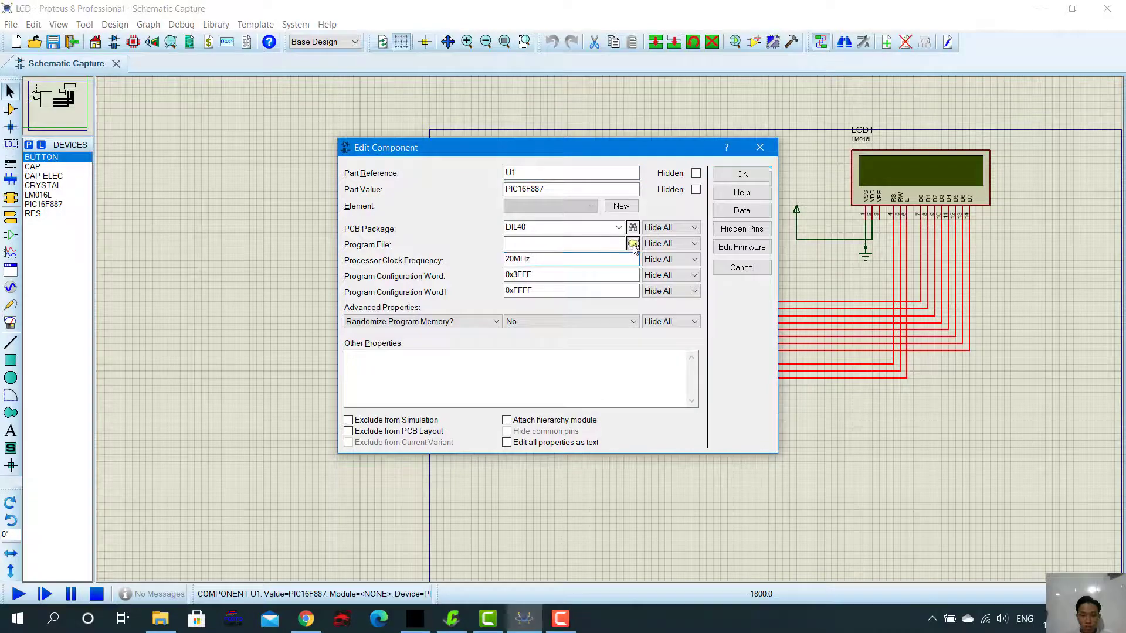
{"action": "left_click", "coordinate": [632, 243]}
{"action": "left_click", "coordinate": [326, 204]}
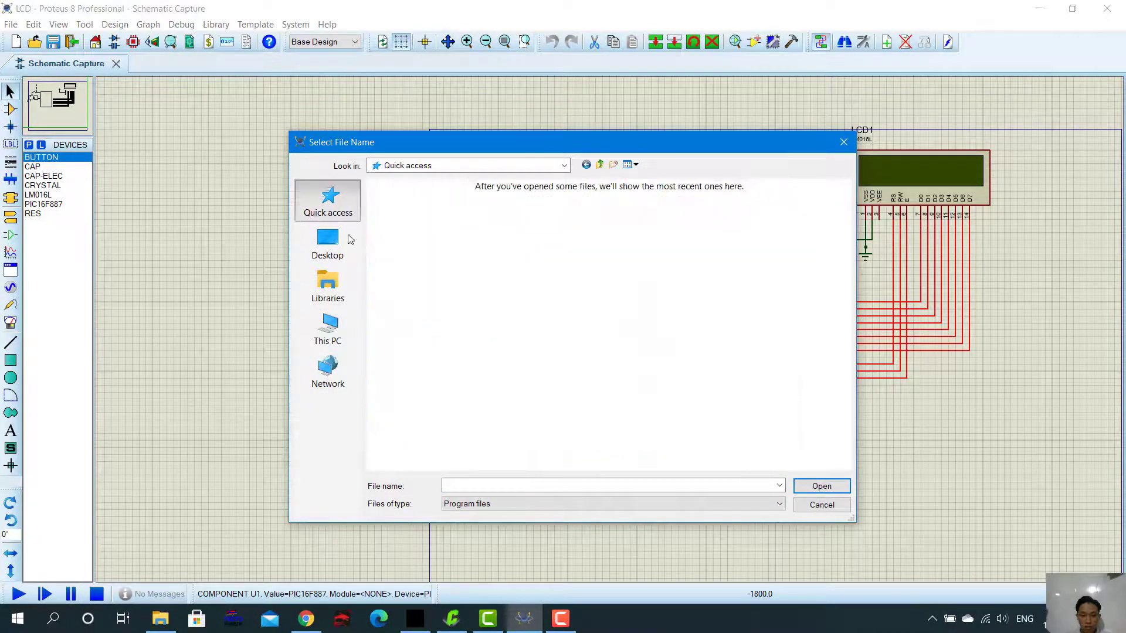
{"action": "left_click", "coordinate": [456, 388]}
{"action": "left_click", "coordinate": [809, 485]}
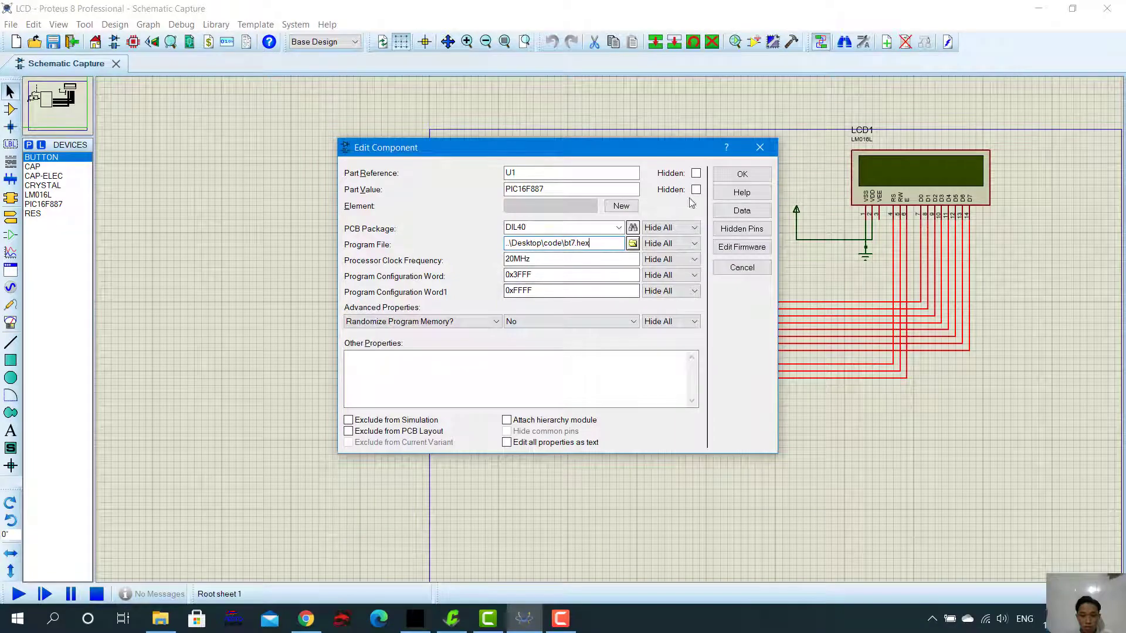
{"action": "left_click", "coordinate": [742, 174]}
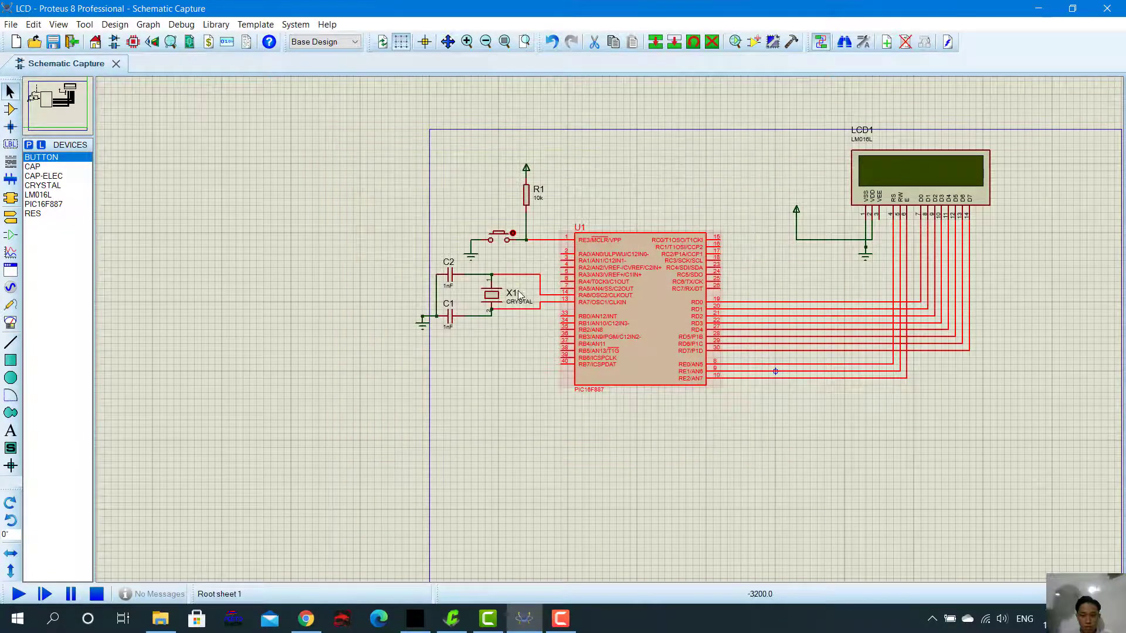
Run the simulation and test the reset button on the PIC16F887's MCLR pin several times.
{"action": "left_click", "coordinate": [18, 594]}
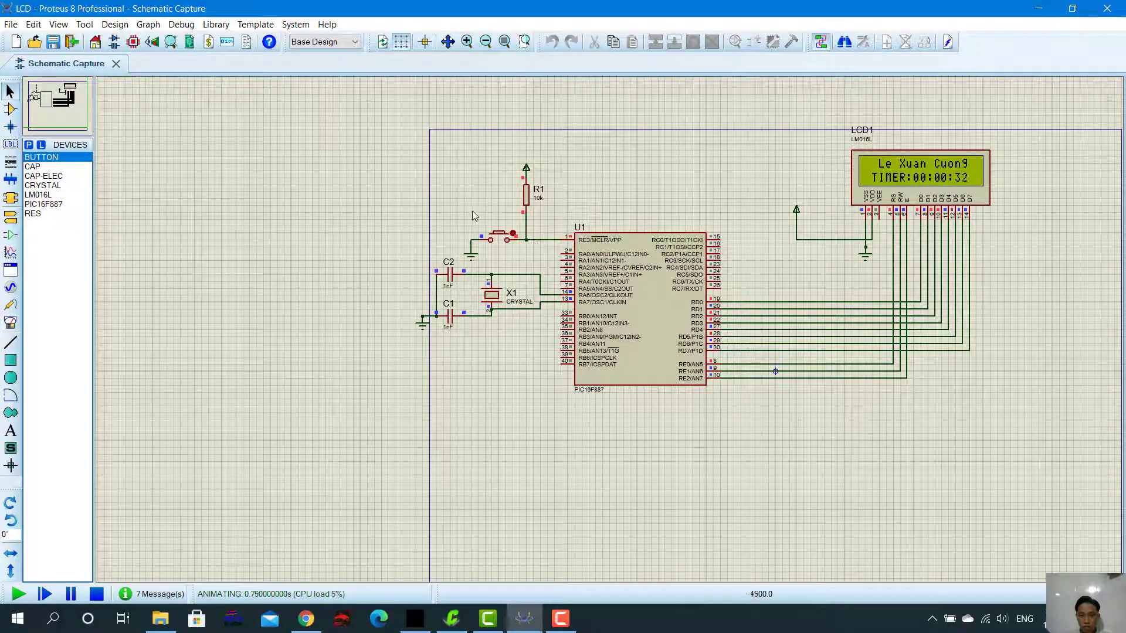
{"action": "left_click", "coordinate": [499, 238]}
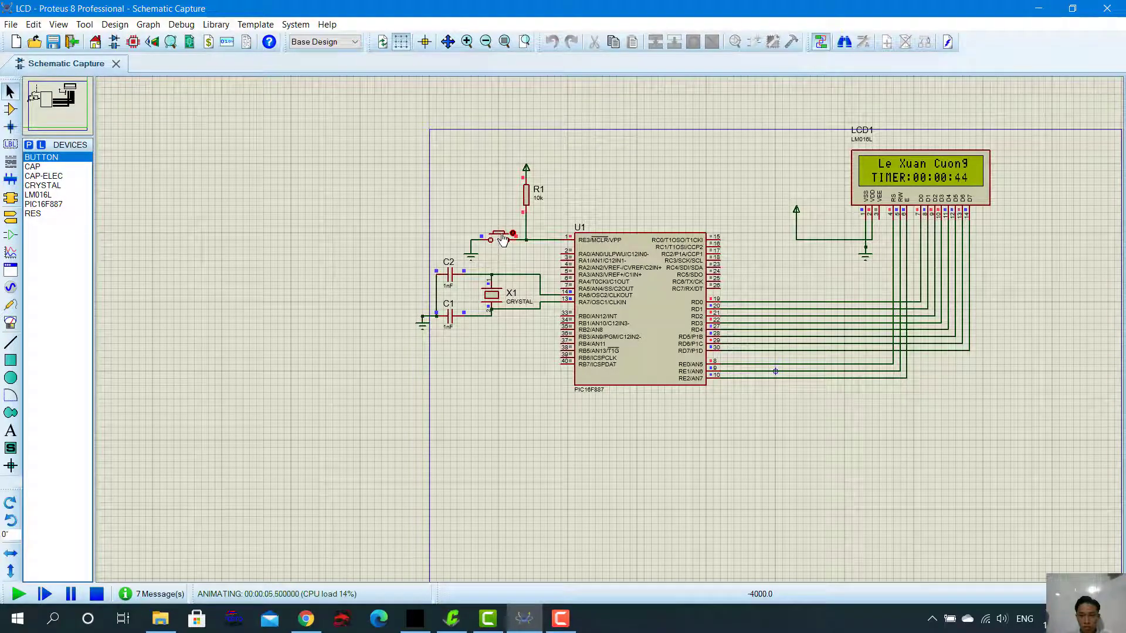
{"action": "left_click", "coordinate": [501, 237]}
{"action": "left_click", "coordinate": [501, 237]}
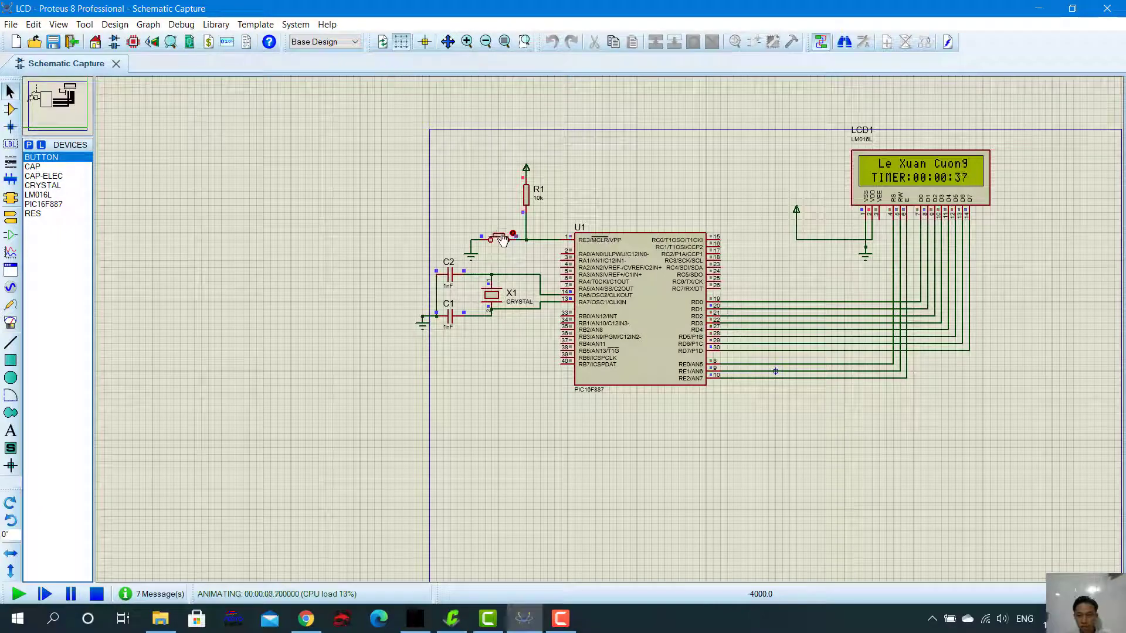
{"action": "left_click", "coordinate": [501, 237]}
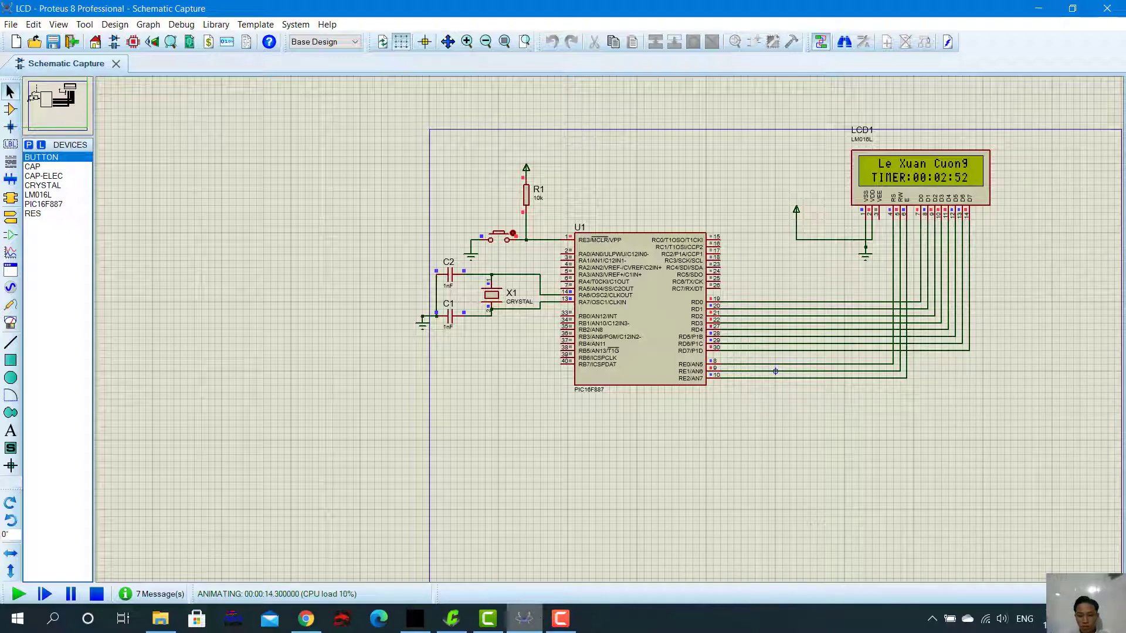
{"action": "left_click", "coordinate": [552, 619]}
{"action": "left_click", "coordinate": [552, 620]}
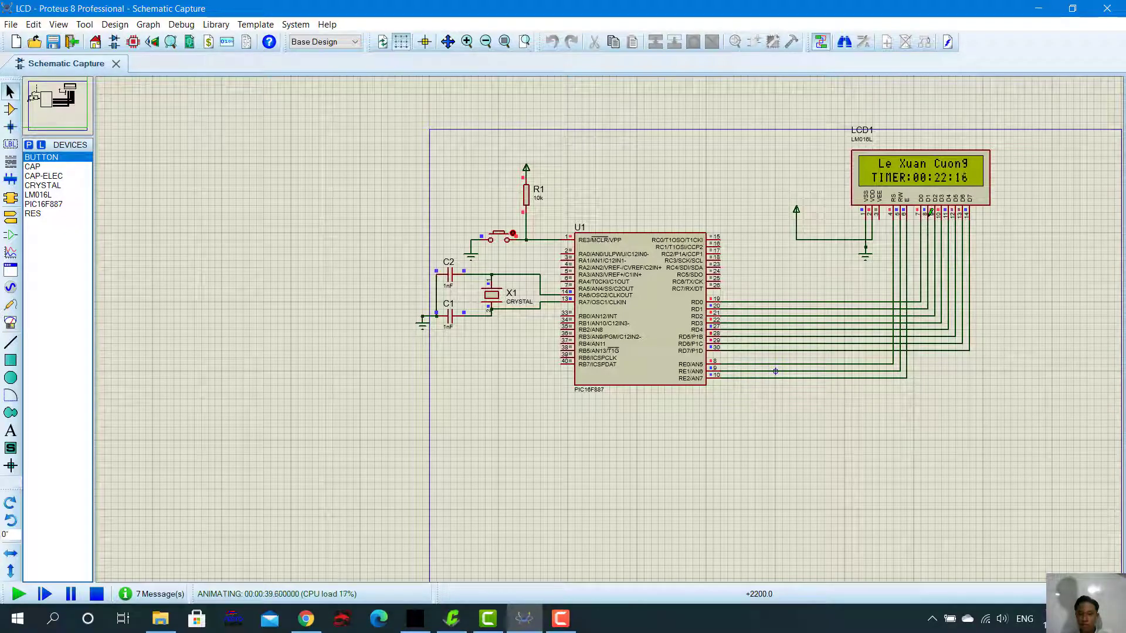
Switch back to CCS C Compiler and view bt7.c from the clock loops up to its first line.
{"action": "key", "text": "alt+Tab"}
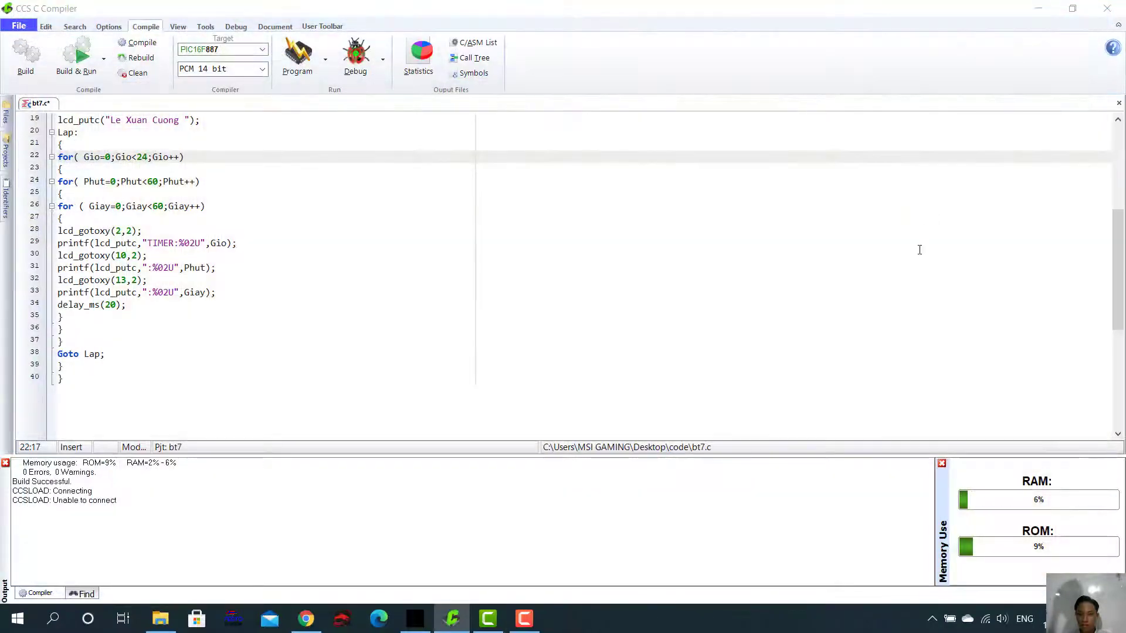
{"action": "scroll", "coordinate": [287, 472], "scroll_direction": "up", "scroll_amount": 3}
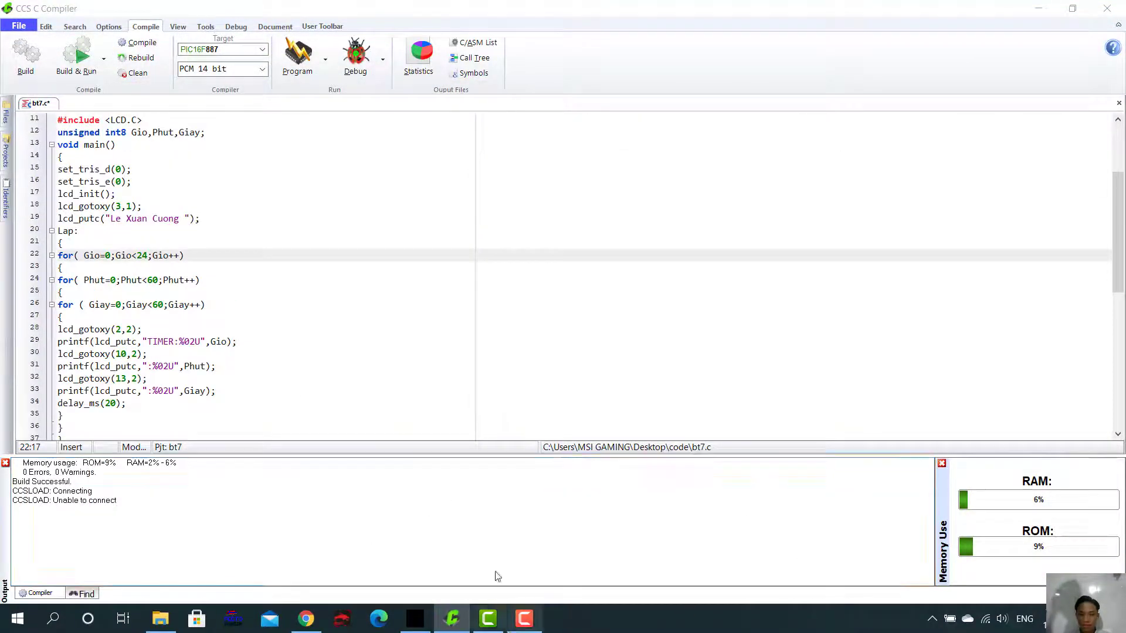
{"action": "scroll", "coordinate": [514, 496], "scroll_direction": "up", "scroll_amount": 3}
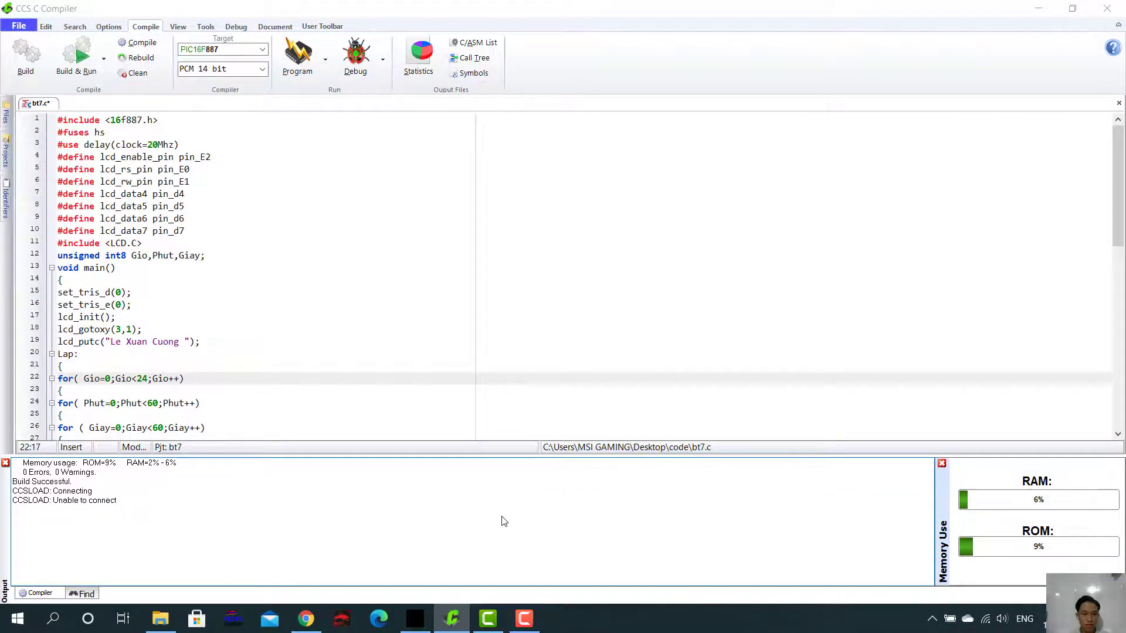